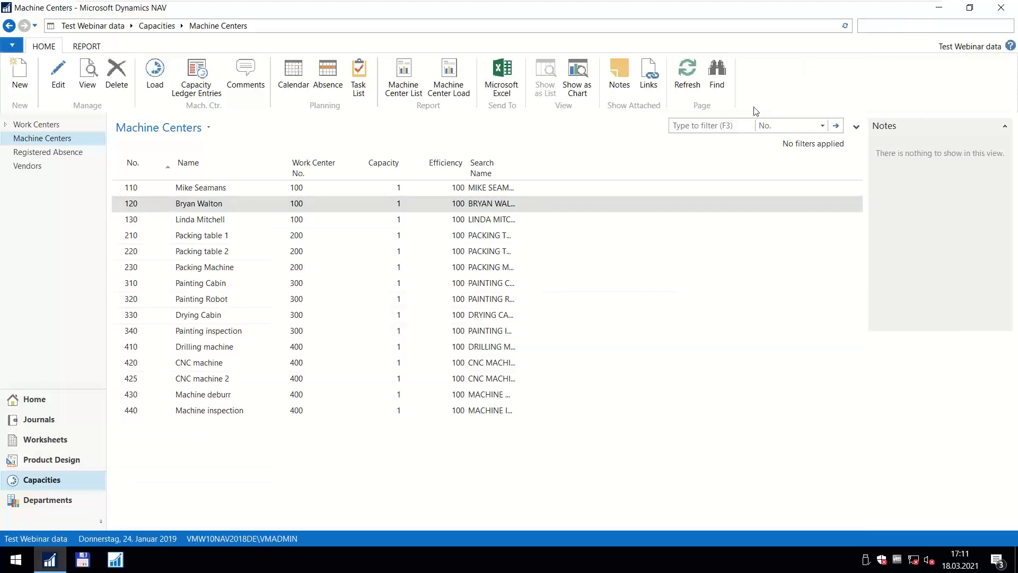
Open the daily load of machine center 120, review capacity and allocations around 24.01.2019, and close the view.
{"action": "left_click", "coordinate": [900, 27]}
{"action": "left_click", "coordinate": [154, 84]}
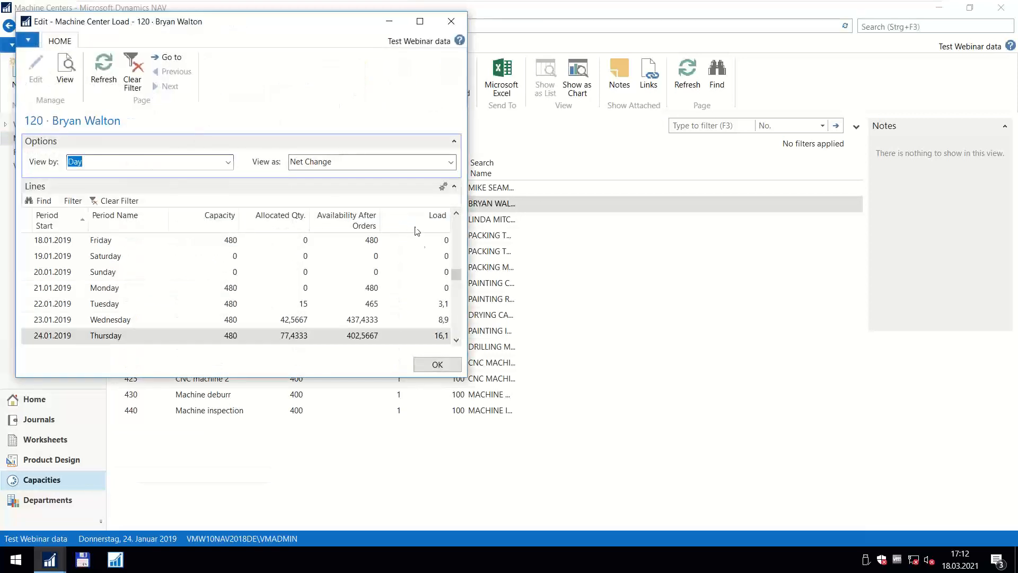
{"action": "mouse_move", "coordinate": [456, 274]}
{"action": "left_mouse_down"}
{"action": "mouse_move", "coordinate": [456, 265]}
{"action": "mouse_move", "coordinate": [456, 276]}
{"action": "left_mouse_up"}
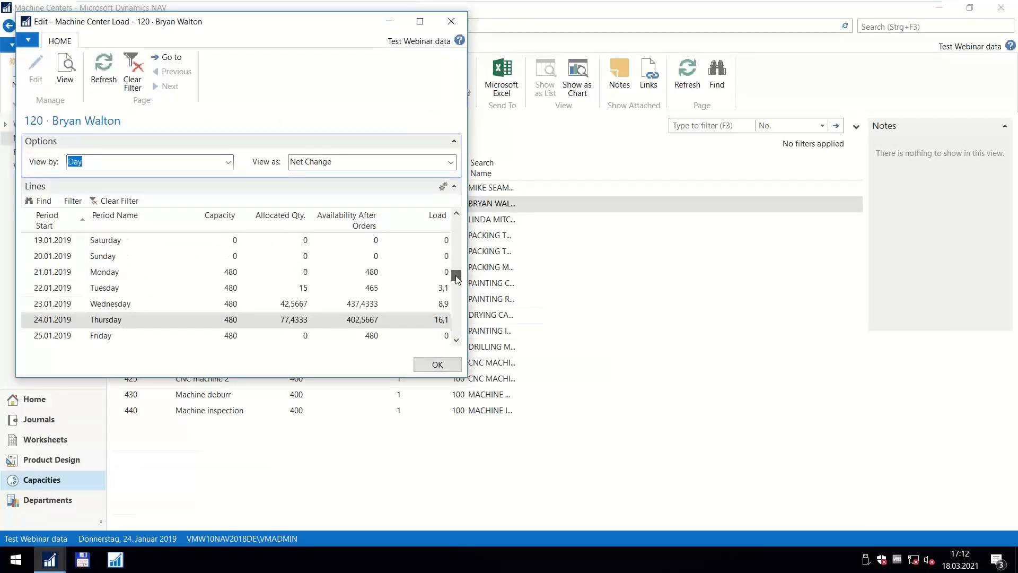
{"action": "left_click", "coordinate": [283, 323]}
{"action": "left_click", "coordinate": [235, 323]}
{"action": "left_click_drag", "start_coordinate": [176, 24], "coordinate": [646, 33]}
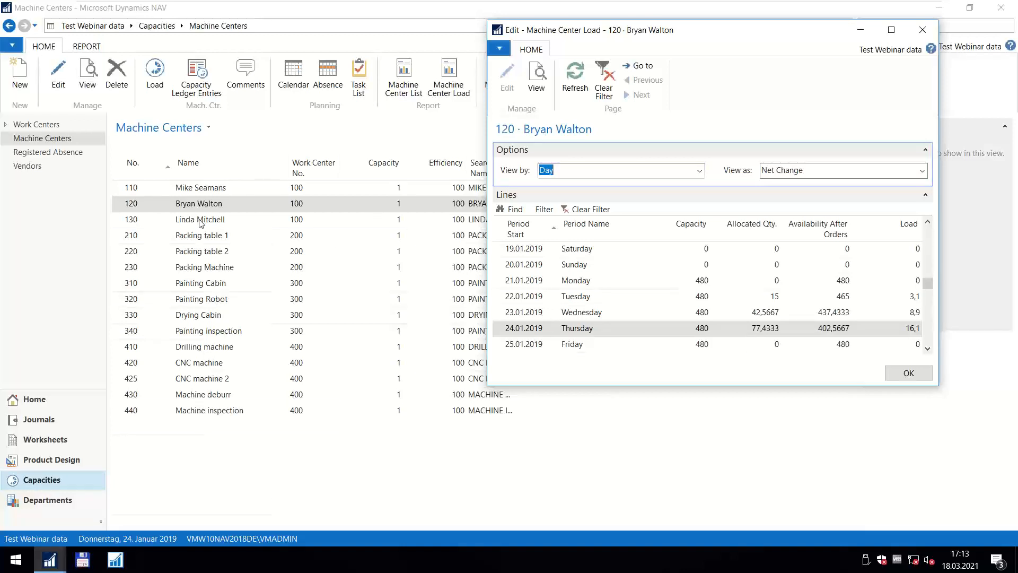
{"action": "left_click", "coordinate": [903, 374]}
Open the daily load of machine center 130, review the days around 24.01.2019, and close the view.
{"action": "left_click", "coordinate": [227, 223]}
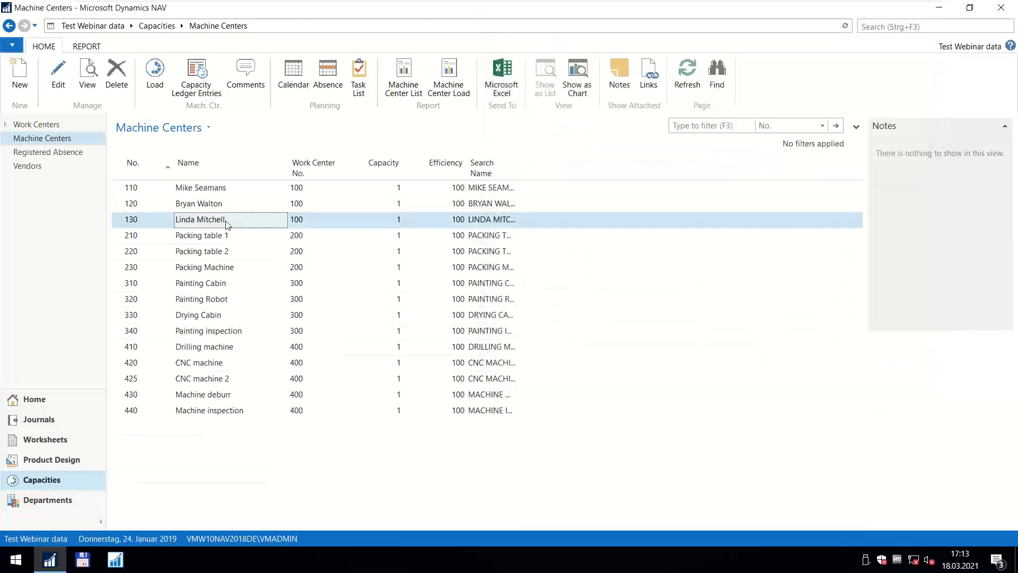
{"action": "left_click", "coordinate": [154, 74]}
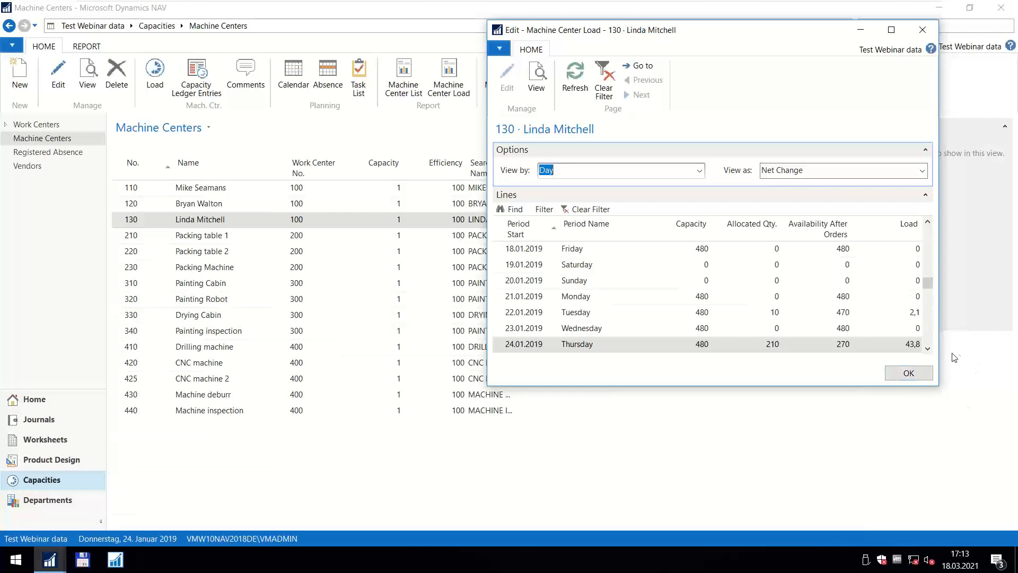
{"action": "left_click", "coordinate": [928, 349]}
{"action": "left_click", "coordinate": [928, 349]}
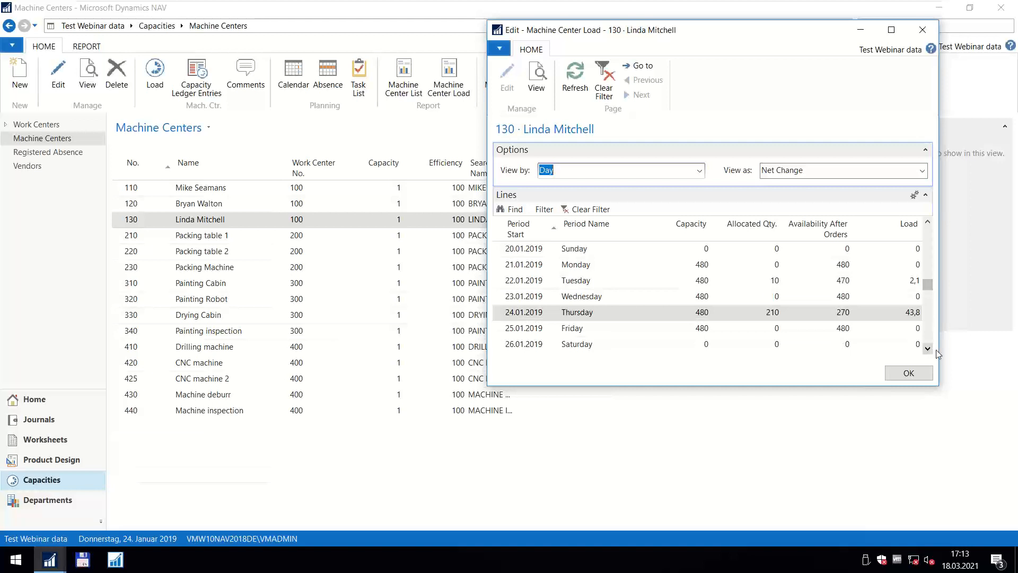
{"action": "left_click_drag", "start_coordinate": [938, 349], "coordinate": [1007, 350]}
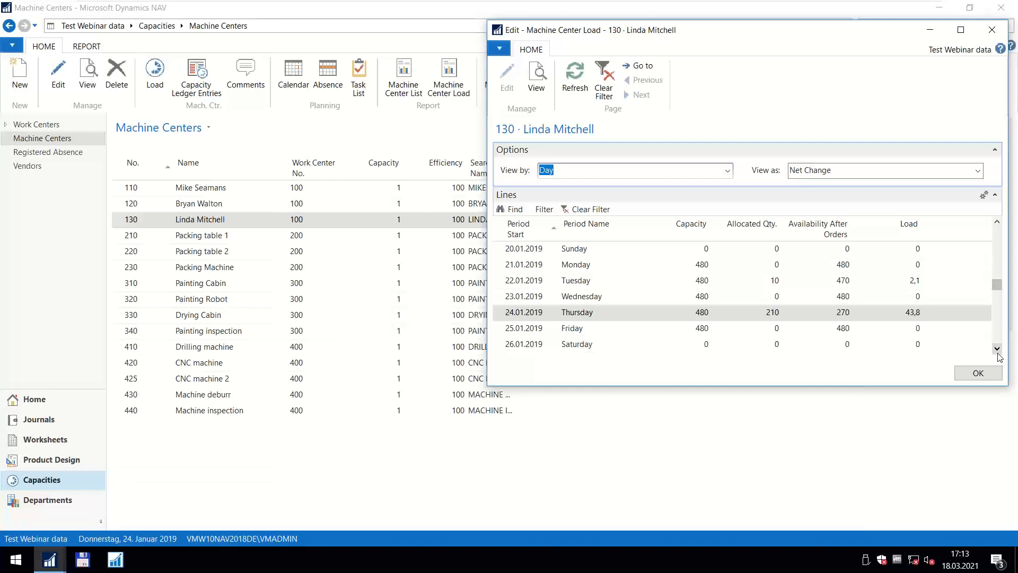
{"action": "left_click", "coordinate": [978, 374]}
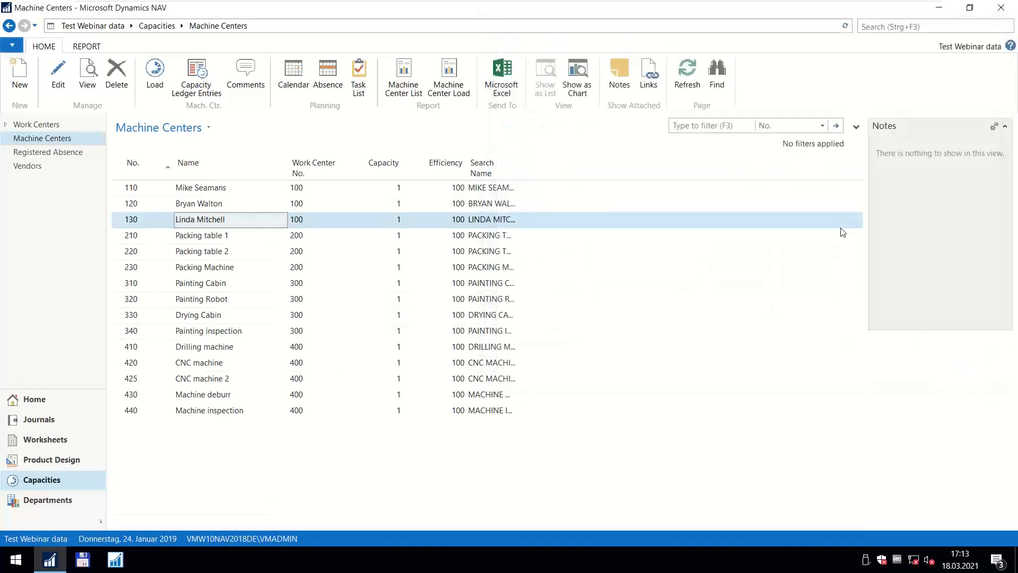
Search for "plann" and open the Planned Production Orders list.
{"action": "left_click", "coordinate": [890, 26]}
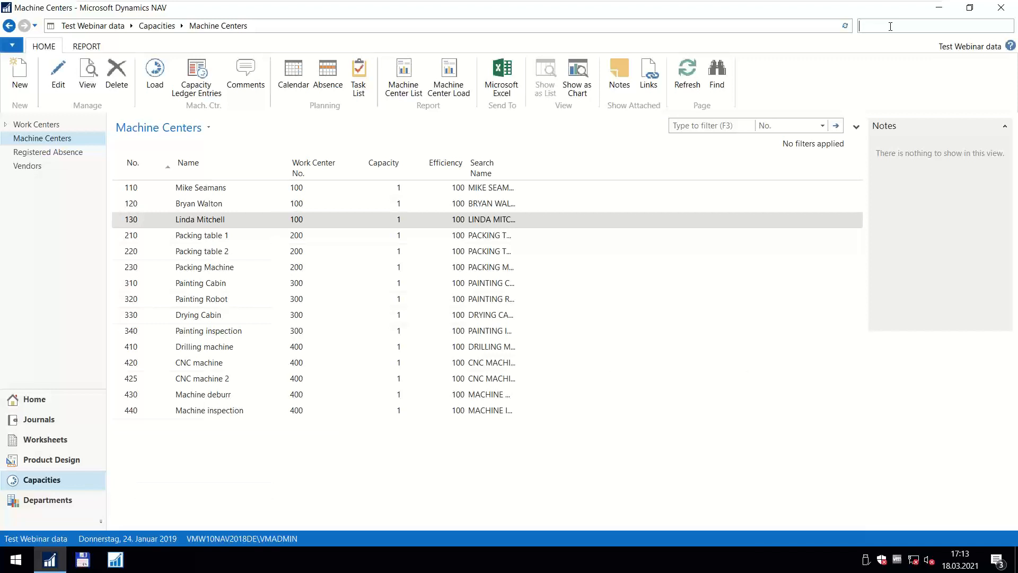
{"action": "type", "text": "pl"}
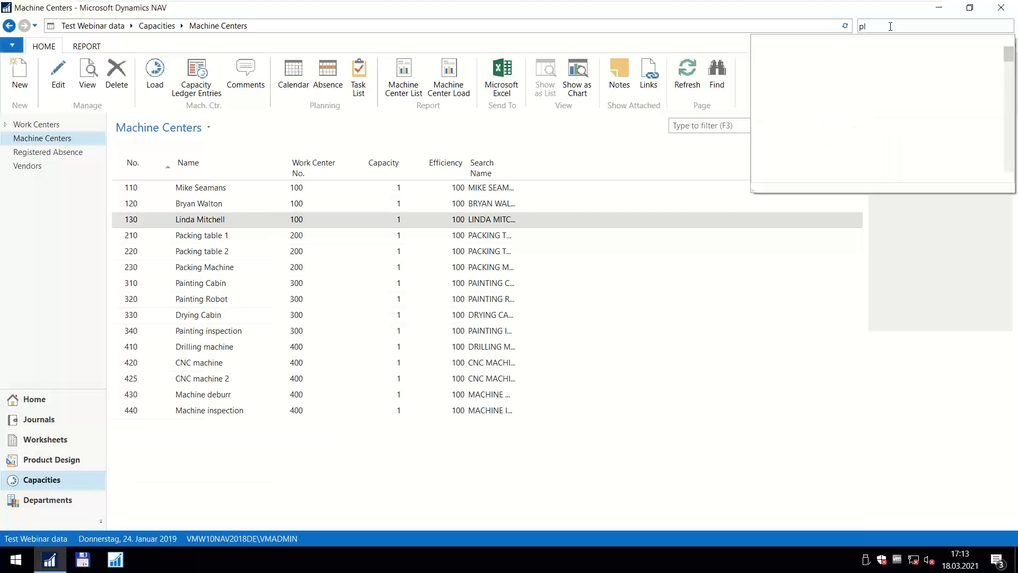
{"action": "key", "text": "BackSpace"}
{"action": "key", "text": "BackSpace"}
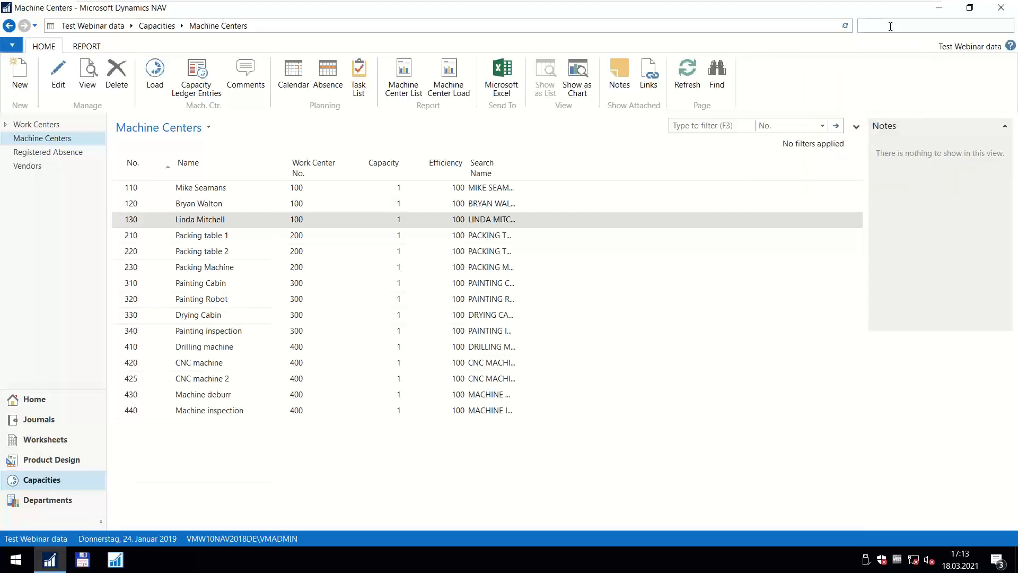
{"action": "type", "text": "plann"}
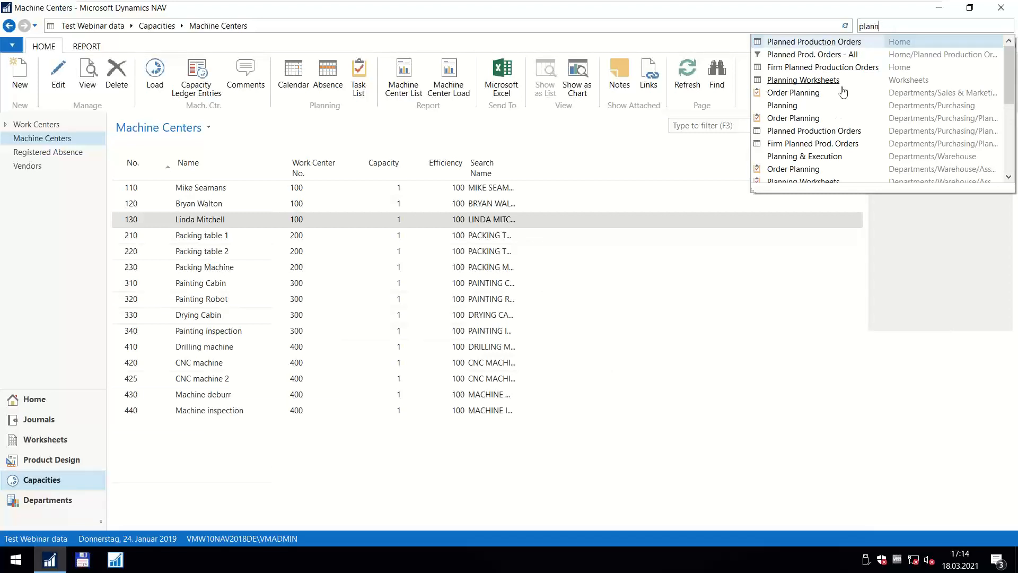
{"action": "scroll", "coordinate": [815, 79], "scroll_direction": "down", "scroll_amount": 2}
{"action": "scroll", "coordinate": [815, 80], "scroll_direction": "up", "scroll_amount": 2}
{"action": "scroll", "coordinate": [816, 80], "scroll_direction": "down", "scroll_amount": 4}
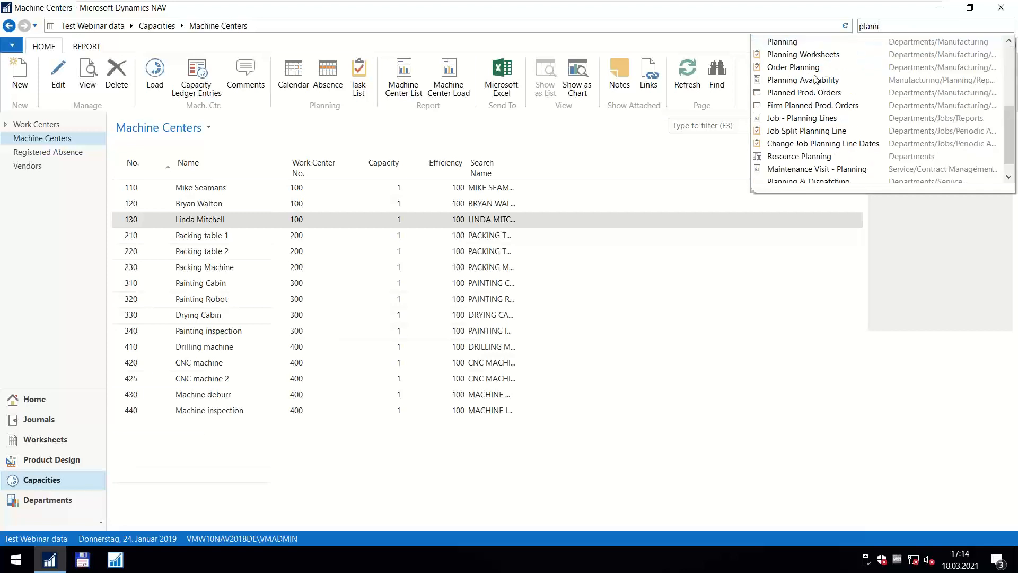
{"action": "scroll", "coordinate": [815, 79], "scroll_direction": "up", "scroll_amount": 2}
{"action": "scroll", "coordinate": [815, 80], "scroll_direction": "up", "scroll_amount": 2}
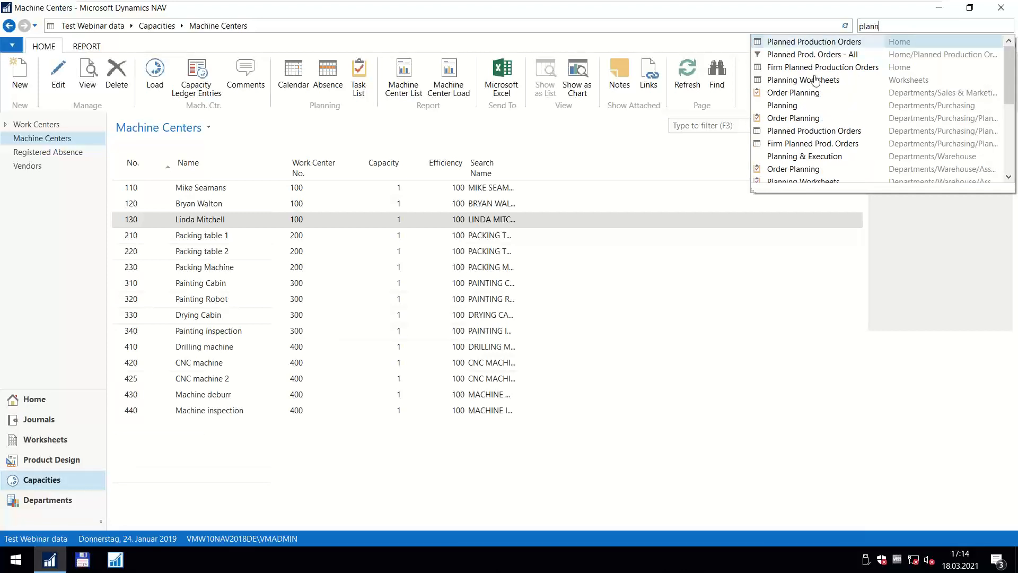
{"action": "left_click", "coordinate": [800, 45]}
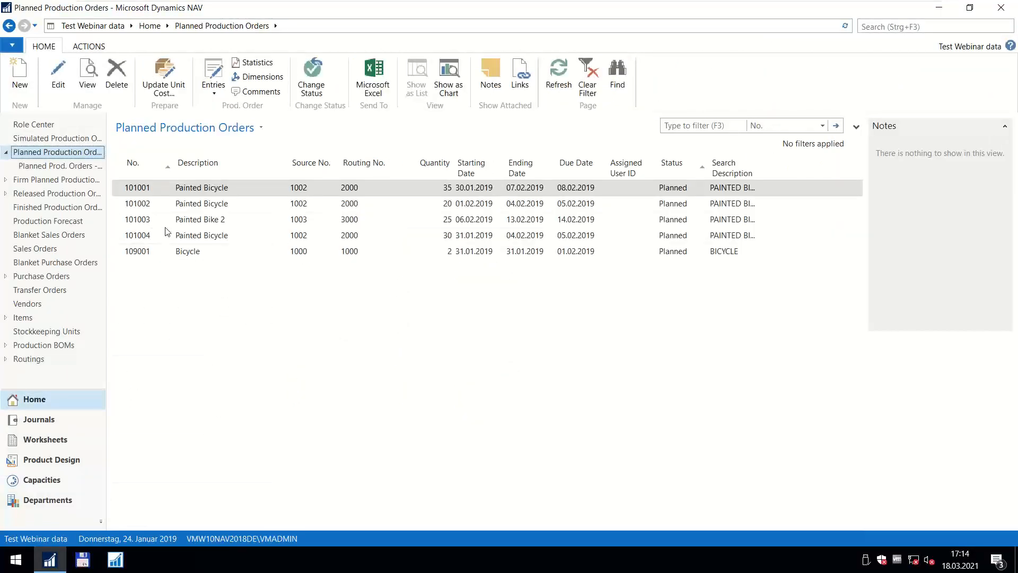
Open the first planned Painted Bicycle order, review the routing of its item 1002 line, and close the routing.
{"action": "double_click", "coordinate": [155, 186]}
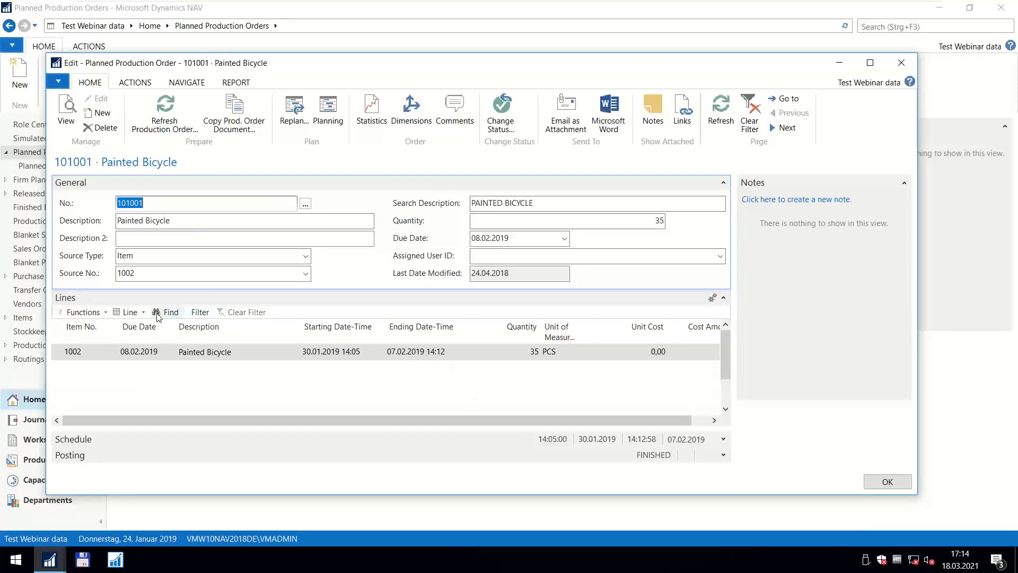
{"action": "left_click", "coordinate": [131, 312]}
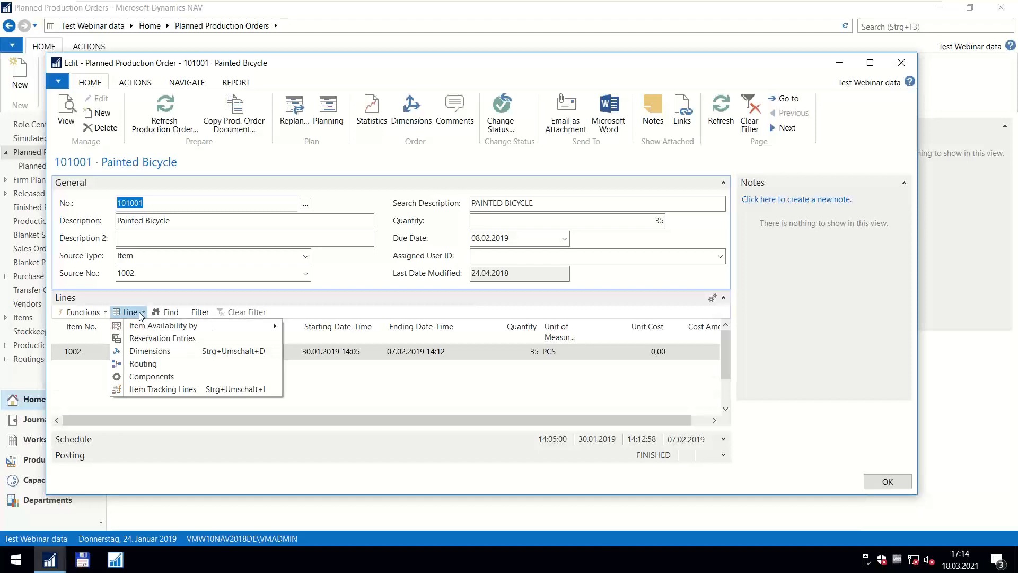
{"action": "left_click", "coordinate": [140, 313]}
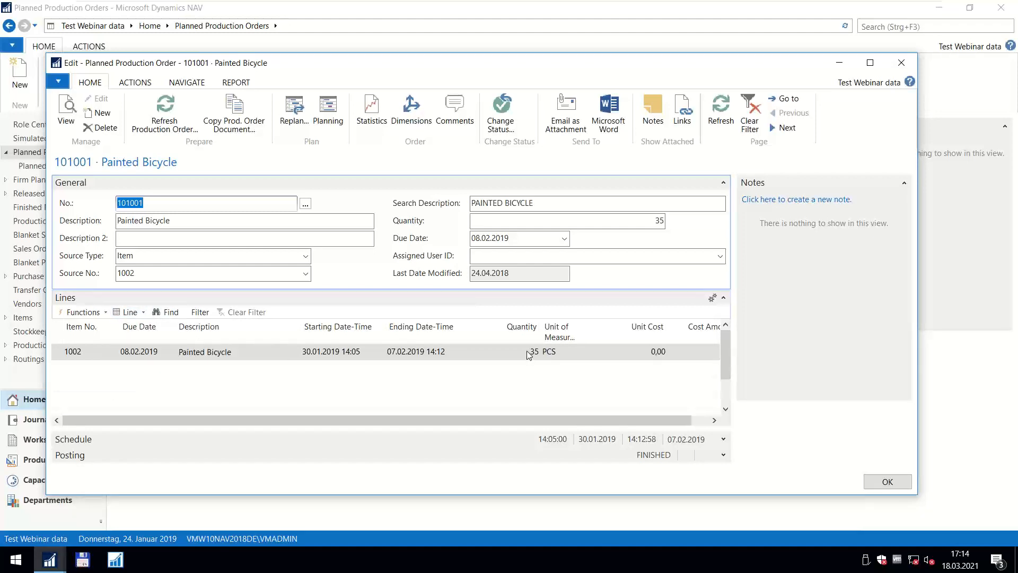
{"action": "left_click", "coordinate": [129, 313]}
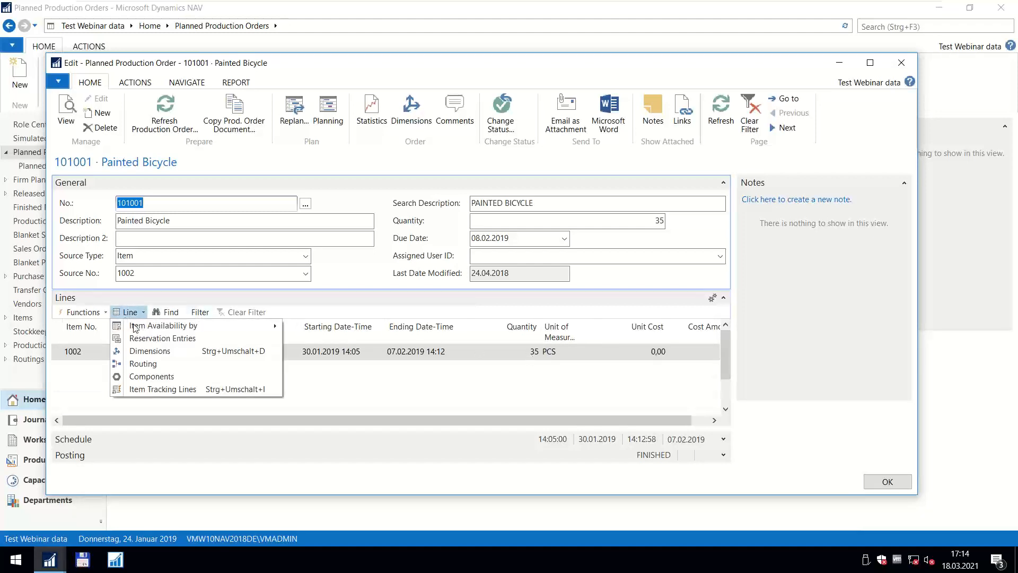
{"action": "left_click", "coordinate": [143, 364]}
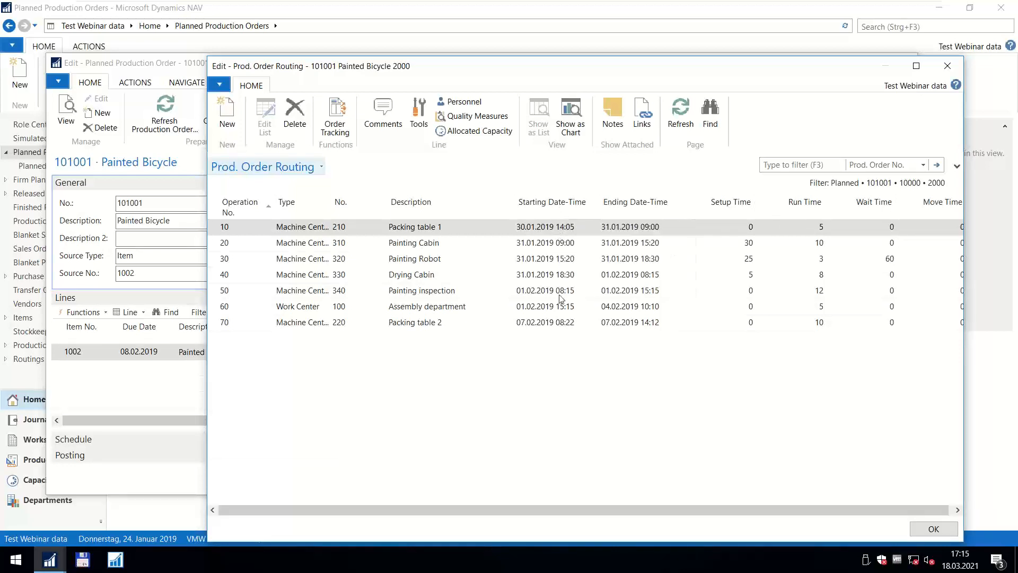
{"action": "left_click", "coordinate": [933, 528]}
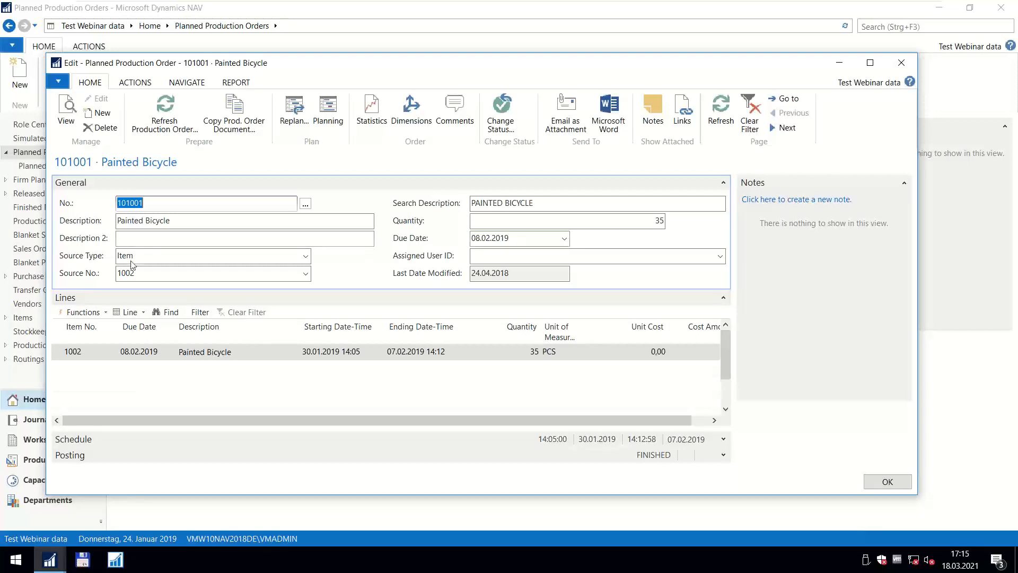
Review the allocated capacity of operation 10, Packing table 1, in the order line's routing, and return to the planned orders list.
{"action": "left_click", "coordinate": [128, 313]}
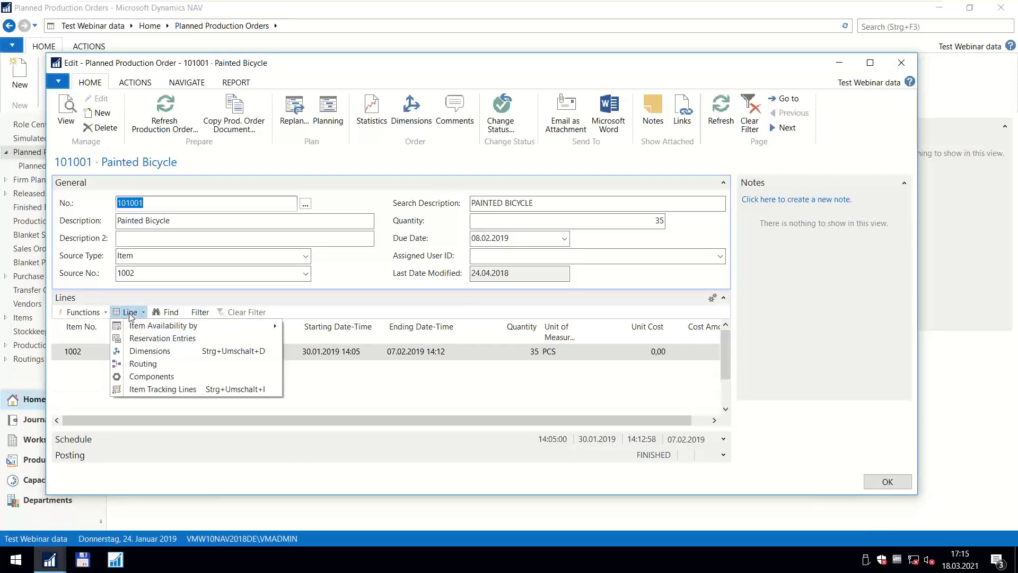
{"action": "left_click", "coordinate": [154, 361]}
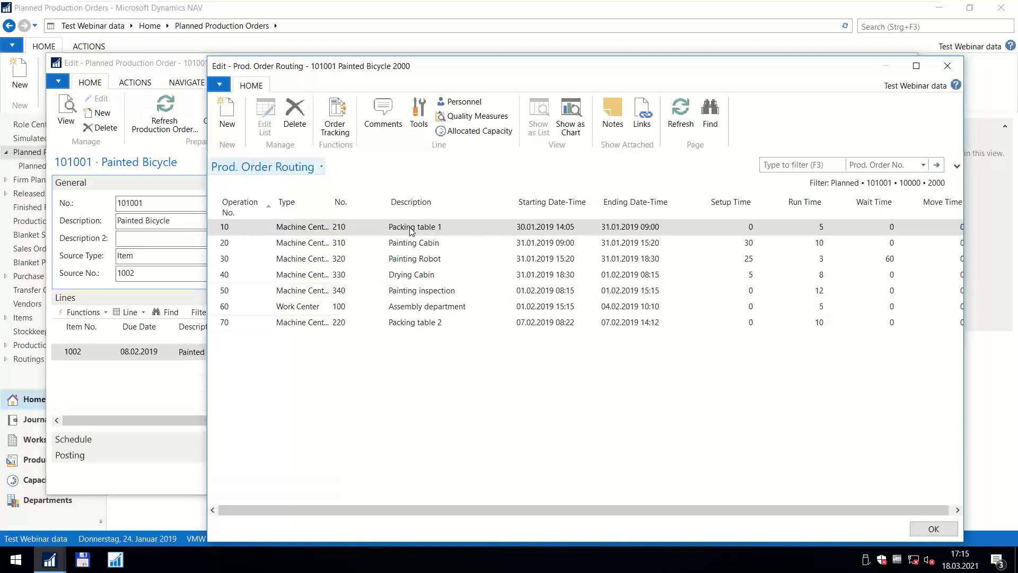
{"action": "left_click", "coordinate": [473, 131]}
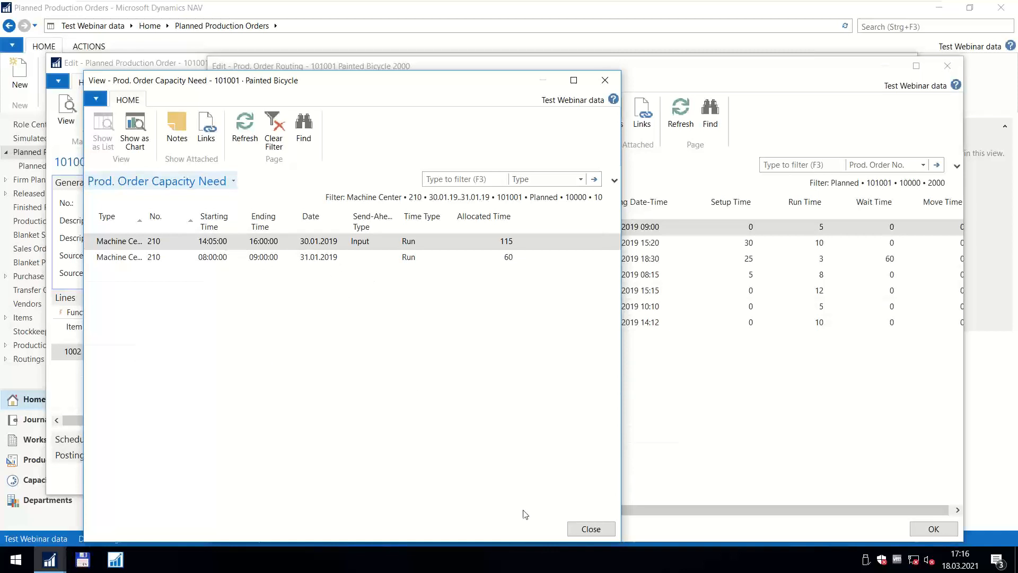
{"action": "left_click", "coordinate": [591, 528]}
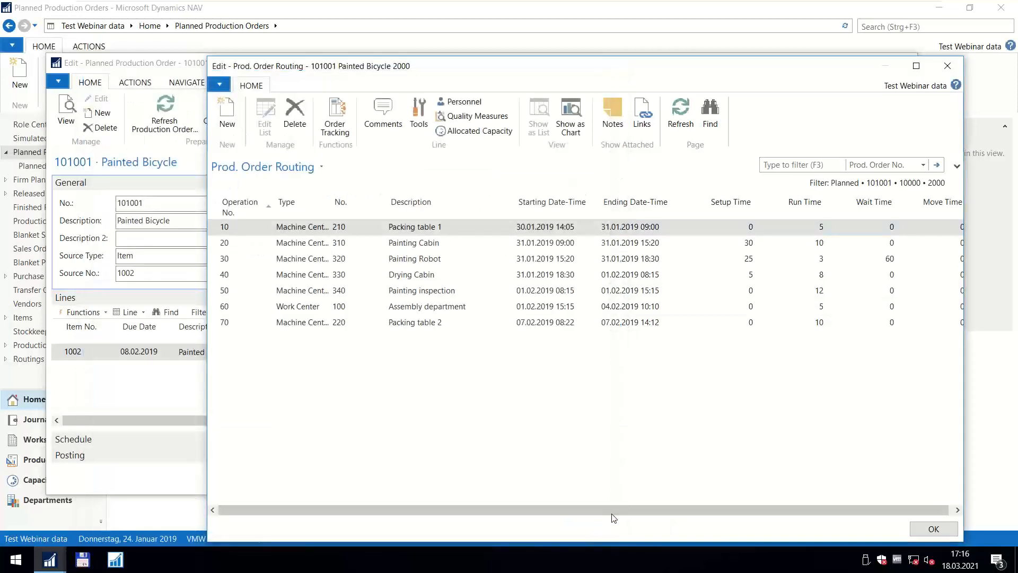
{"action": "left_click_drag", "start_coordinate": [628, 518], "coordinate": [603, 518]}
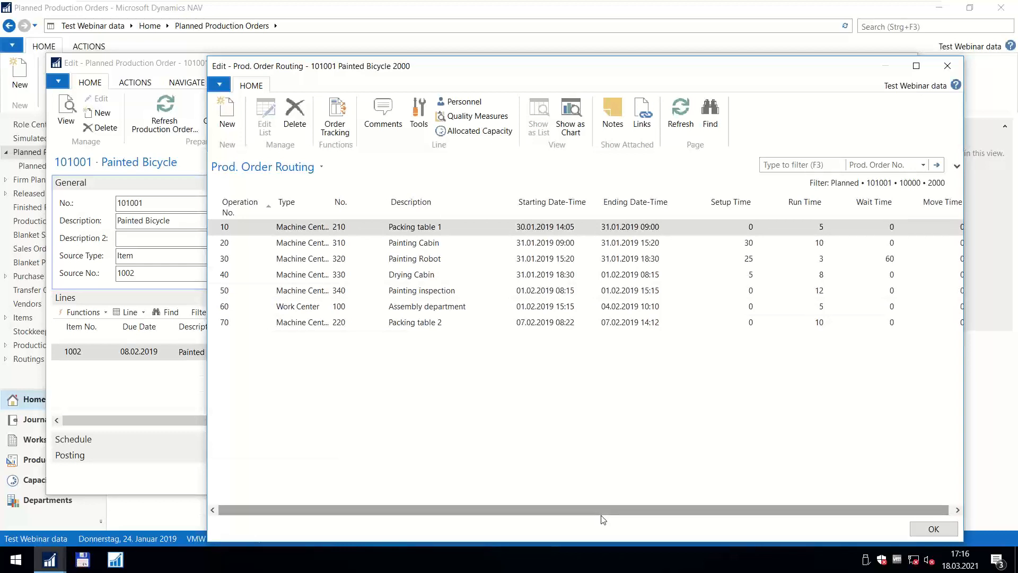
{"action": "left_click", "coordinate": [932, 529]}
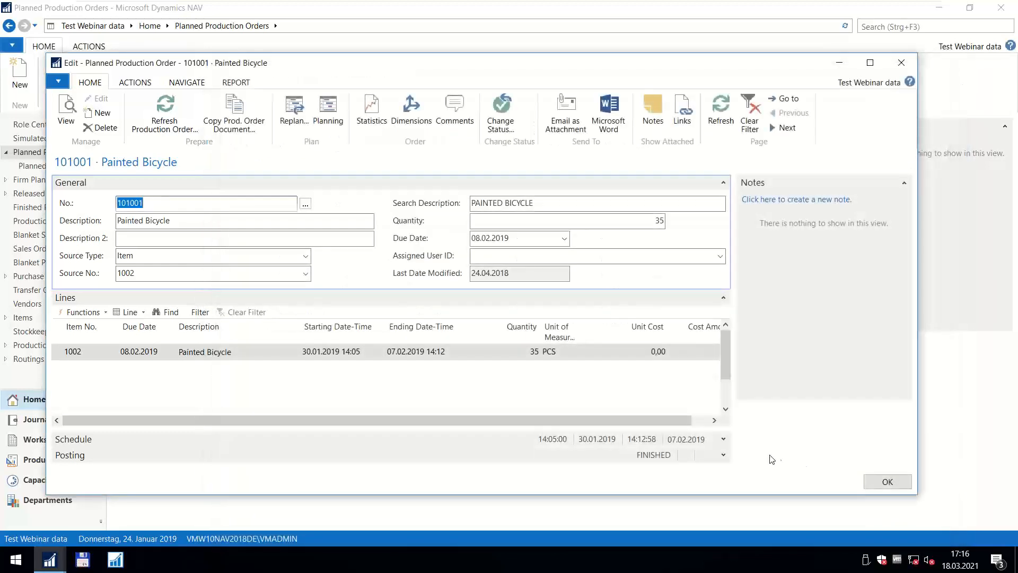
{"action": "left_click", "coordinate": [880, 480]}
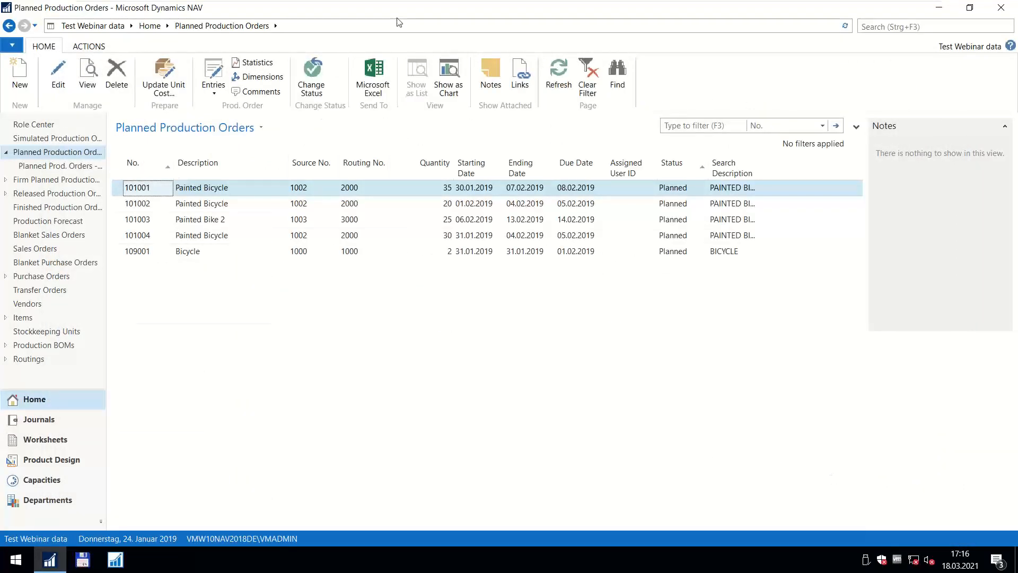
Switch to the webinar presentation in PowerPoint and start the slide show from slide 14.
{"action": "left_click", "coordinate": [429, 5]}
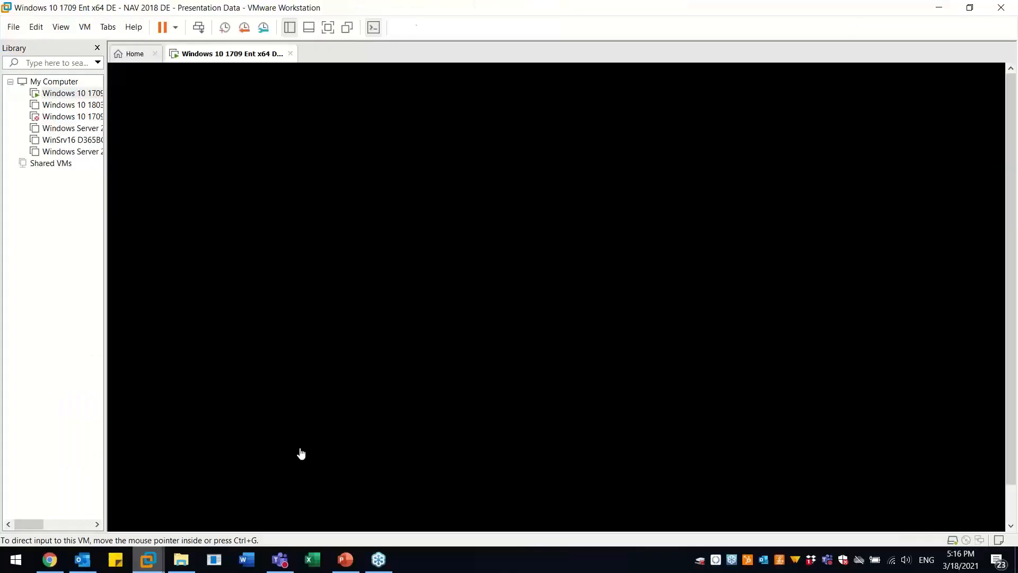
{"action": "left_click", "coordinate": [345, 559]}
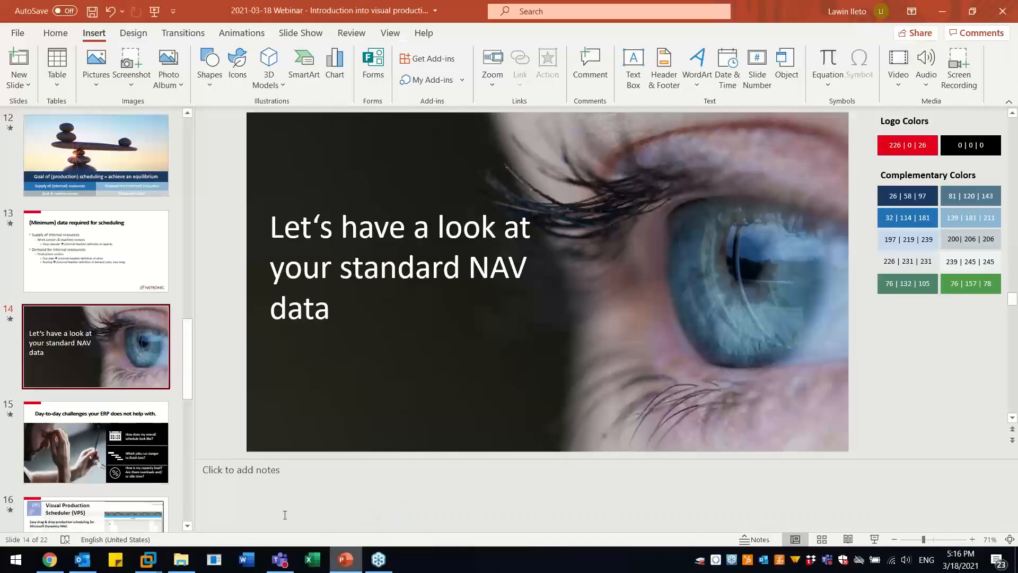
{"action": "left_click", "coordinate": [874, 539]}
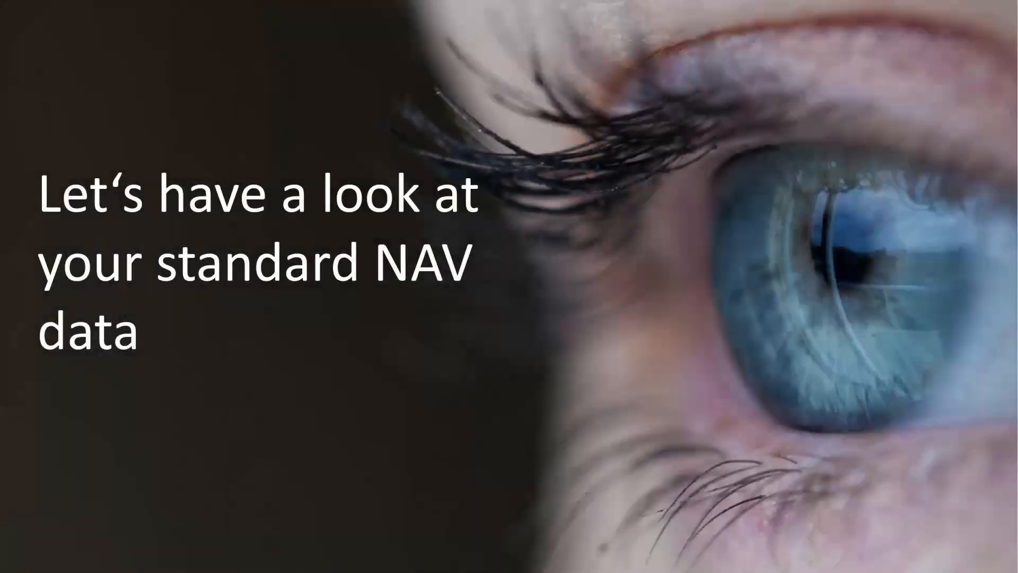
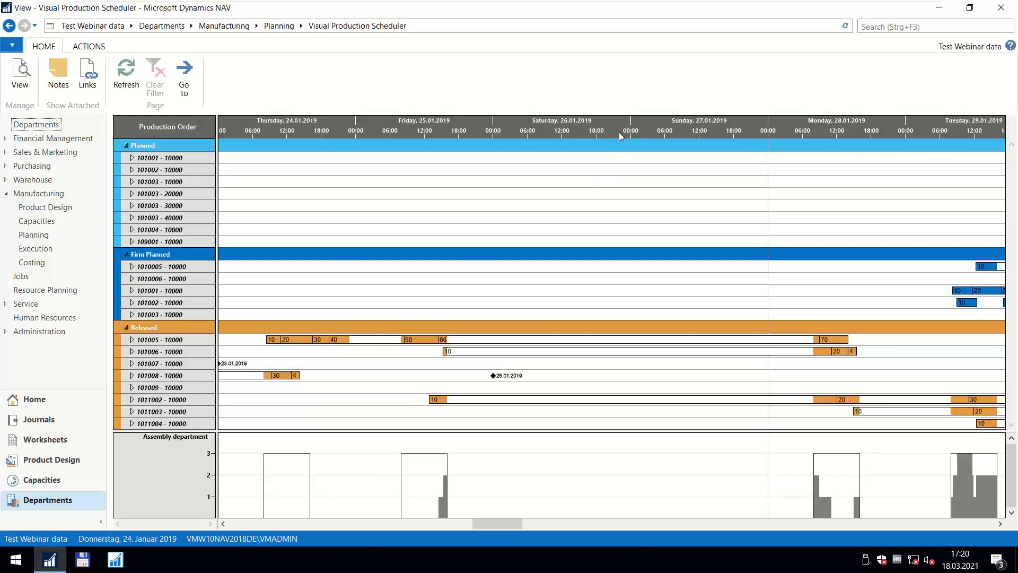
Examine the Visual Production Scheduler timeline from 29.01.2019 to 07.02.2019 and show the details of the third planned order line.
{"action": "scroll", "coordinate": [619, 133], "scroll_direction": "down", "scroll_amount": 3}
{"action": "left_click_drag", "start_coordinate": [637, 129], "coordinate": [390, 128]}
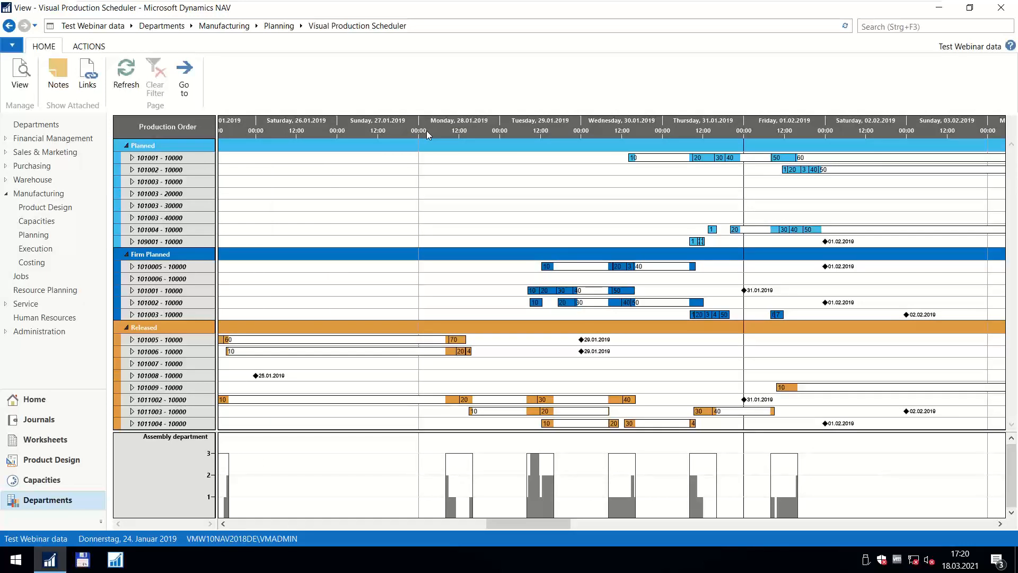
{"action": "left_click_drag", "start_coordinate": [615, 134], "coordinate": [331, 132]}
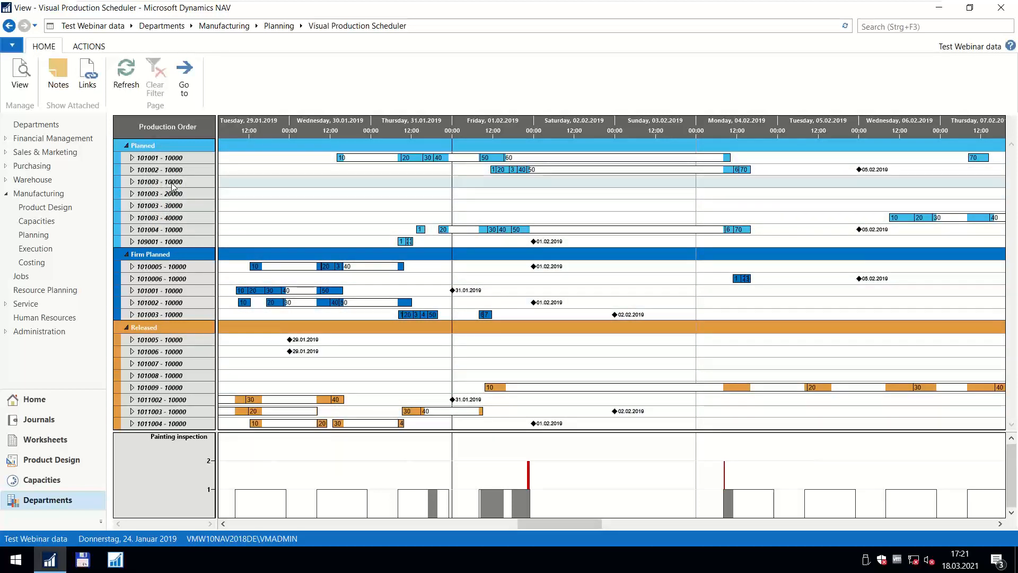
{"action": "mouse_move", "coordinate": [173, 185]}
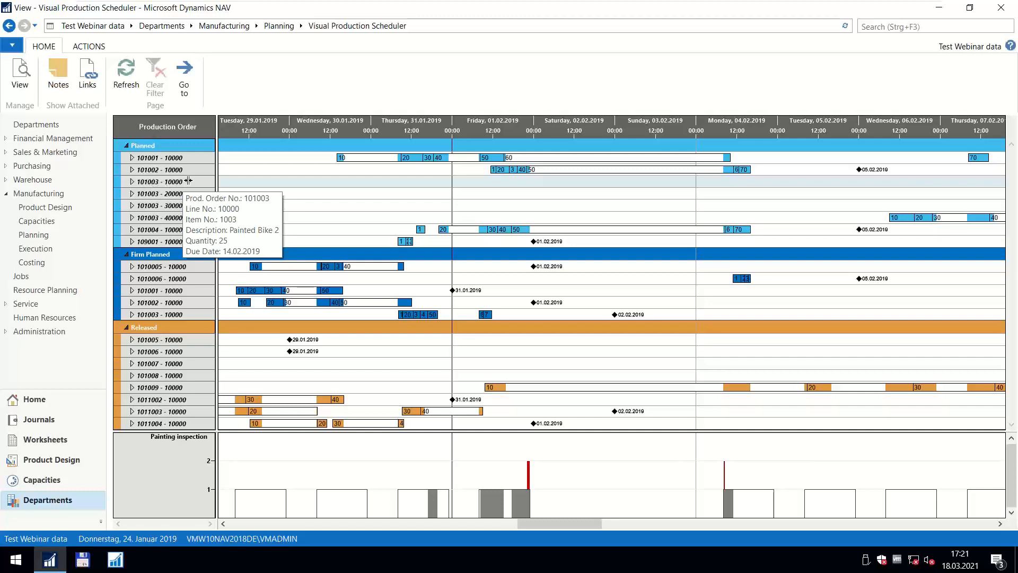
Examine the planned order lines scheduled in February weeks 6 and 7 and show the operation links of the fourth planned line.
{"action": "scroll", "coordinate": [420, 128], "scroll_direction": "down", "scroll_amount": 3}
{"action": "scroll", "coordinate": [420, 129], "scroll_direction": "down", "scroll_amount": 1}
{"action": "left_click_drag", "start_coordinate": [420, 128], "coordinate": [157, 128]}
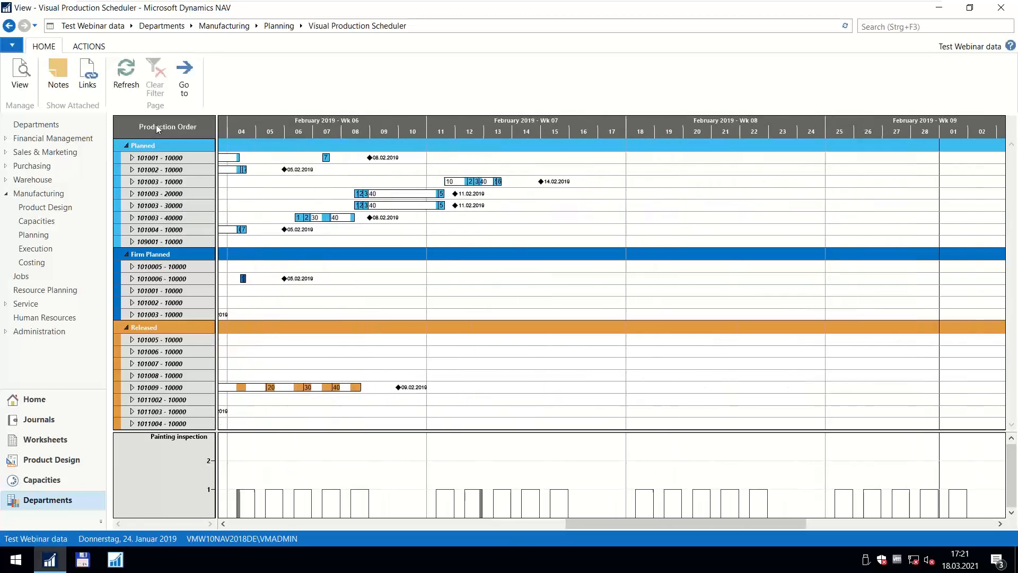
{"action": "scroll", "coordinate": [264, 130], "scroll_direction": "up", "scroll_amount": 1}
{"action": "left_click", "coordinate": [384, 194]}
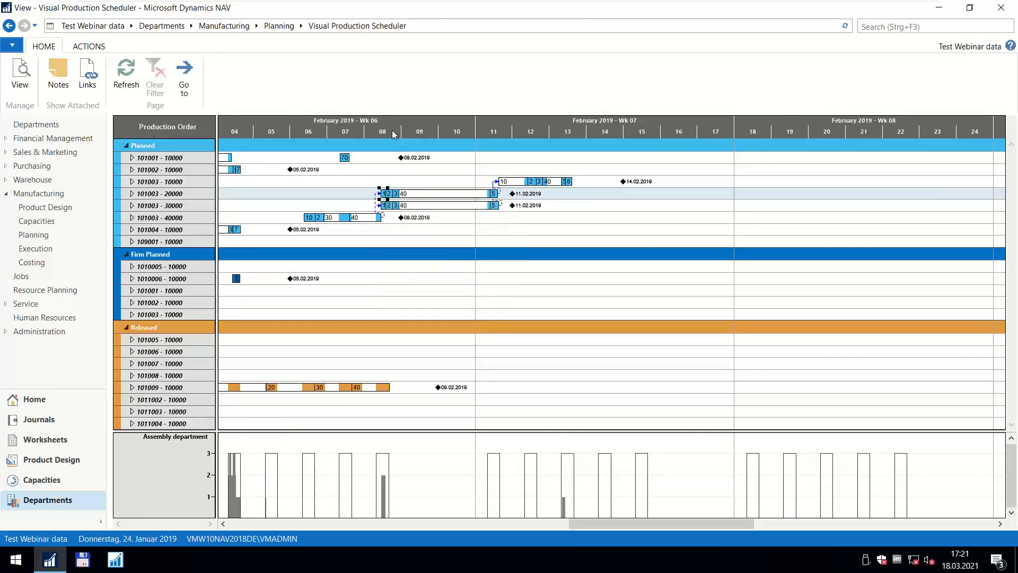
Examine the first planned line's operations and the resource loads on the timeline from late January to mid-February 2019.
{"action": "scroll", "coordinate": [374, 134], "scroll_direction": "down", "scroll_amount": 1}
{"action": "left_click_drag", "start_coordinate": [359, 128], "coordinate": [530, 130]}
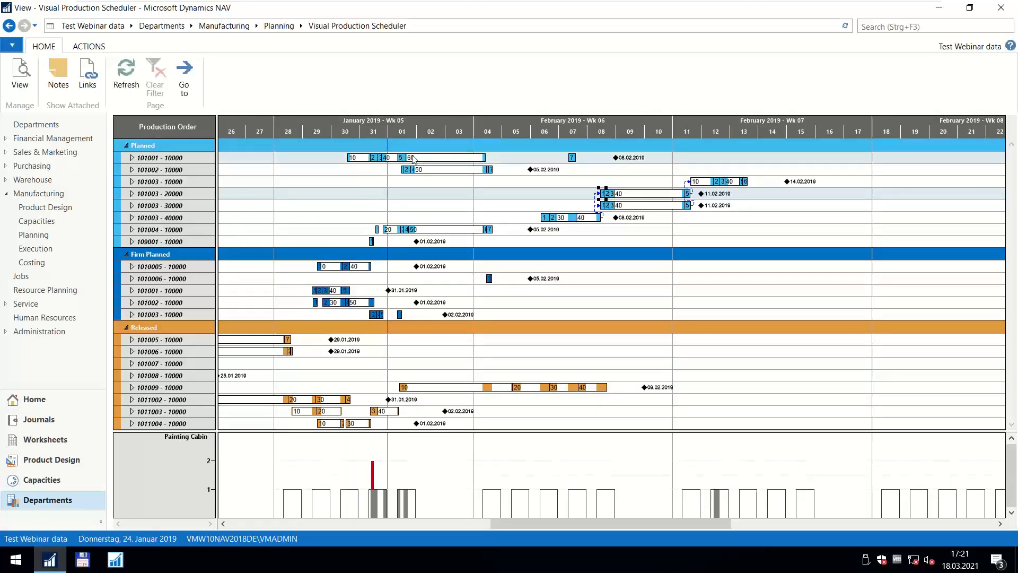
{"action": "mouse_move", "coordinate": [482, 158]}
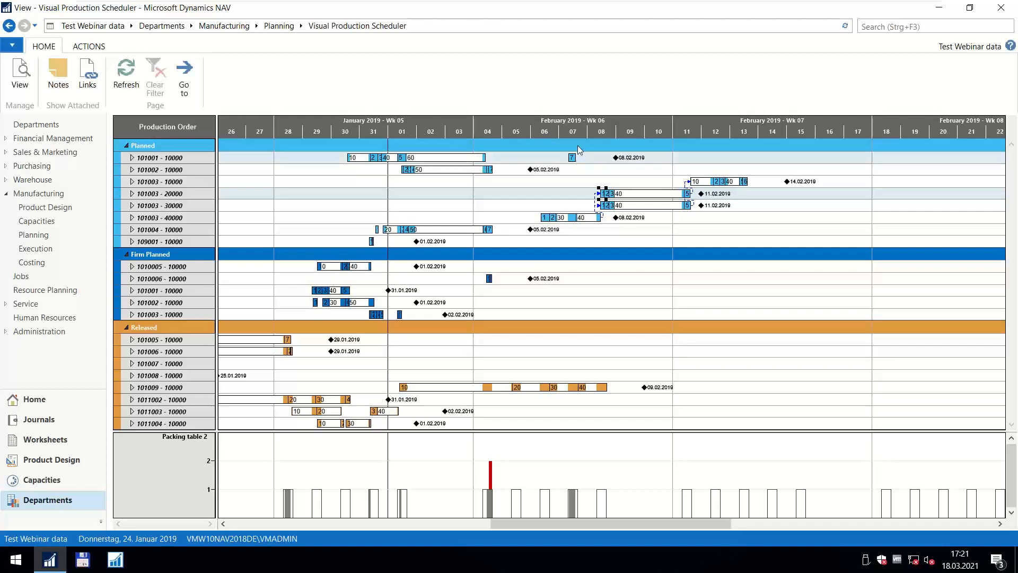
{"action": "scroll", "coordinate": [467, 133], "scroll_direction": "right", "scroll_amount": 3}
{"action": "scroll", "coordinate": [460, 130], "scroll_direction": "up", "scroll_amount": 8}
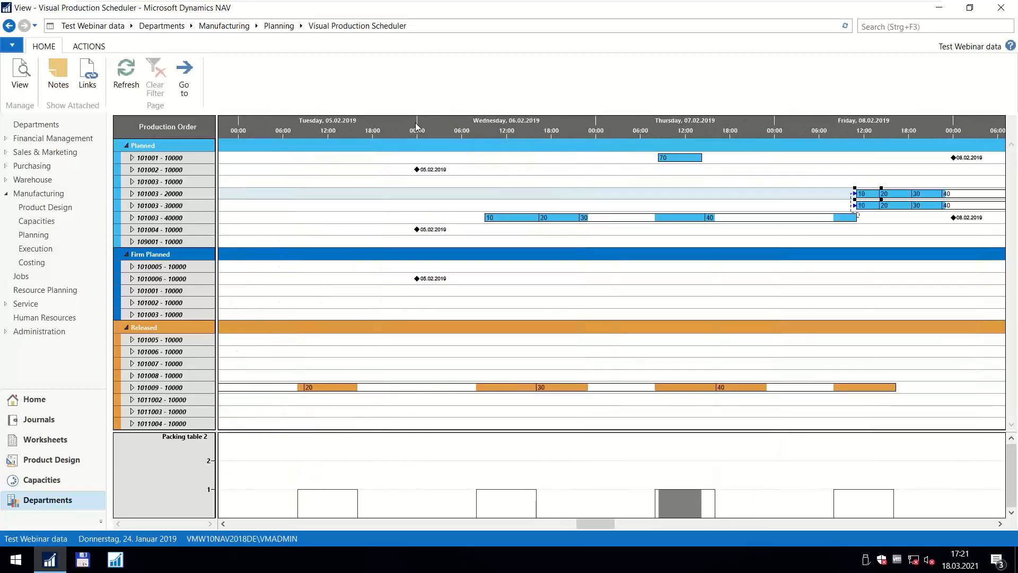
{"action": "scroll", "coordinate": [434, 121], "scroll_direction": "down", "scroll_amount": 4}
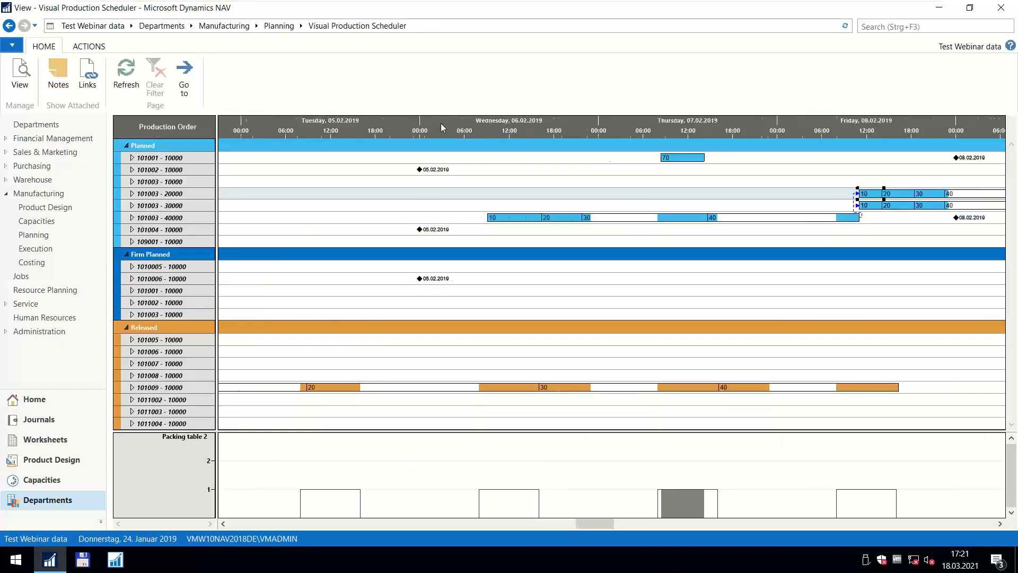
{"action": "scroll", "coordinate": [441, 123], "scroll_direction": "down", "scroll_amount": 5}
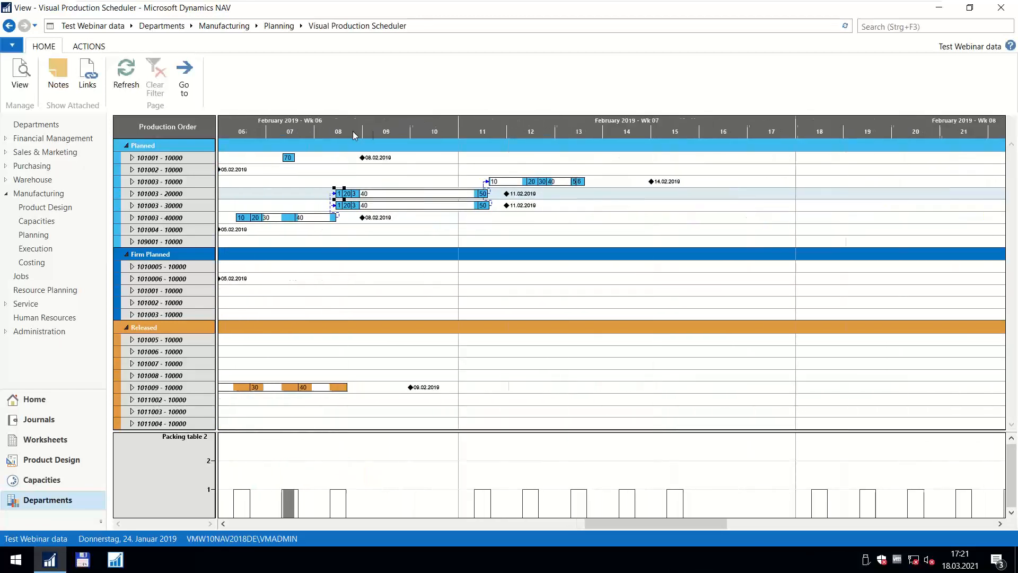
{"action": "left_click_drag", "start_coordinate": [630, 132], "coordinate": [322, 136]}
{"action": "left_click_drag", "start_coordinate": [675, 136], "coordinate": [631, 137]}
{"action": "left_click_drag", "start_coordinate": [452, 137], "coordinate": [739, 137]}
{"action": "left_click_drag", "start_coordinate": [560, 138], "coordinate": [766, 138]}
{"action": "left_click_drag", "start_coordinate": [705, 136], "coordinate": [703, 137]}
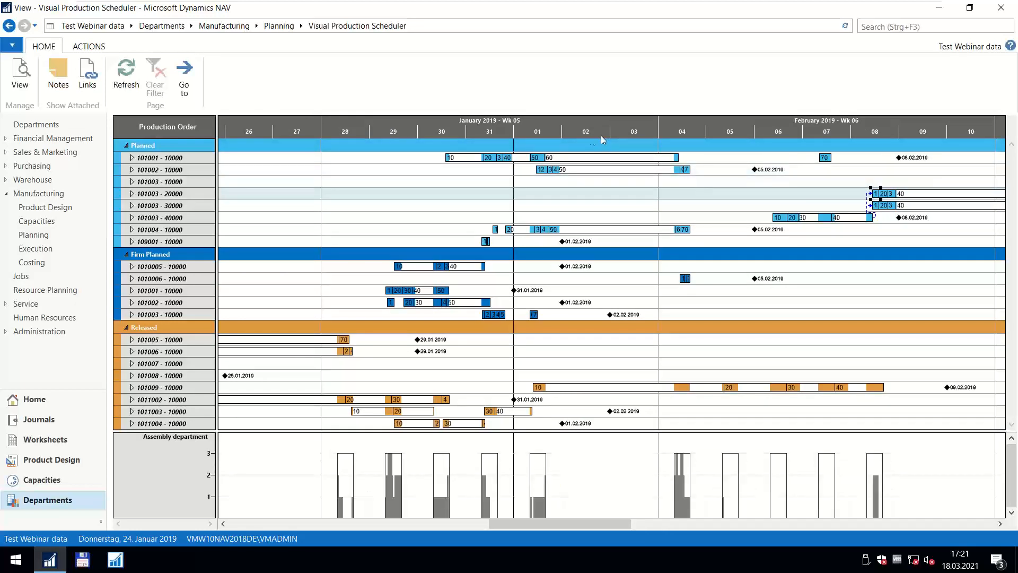
Expand the first planned order line by resource and show the links from operation 10 on Packing table 1.
{"action": "left_click", "coordinate": [132, 159]}
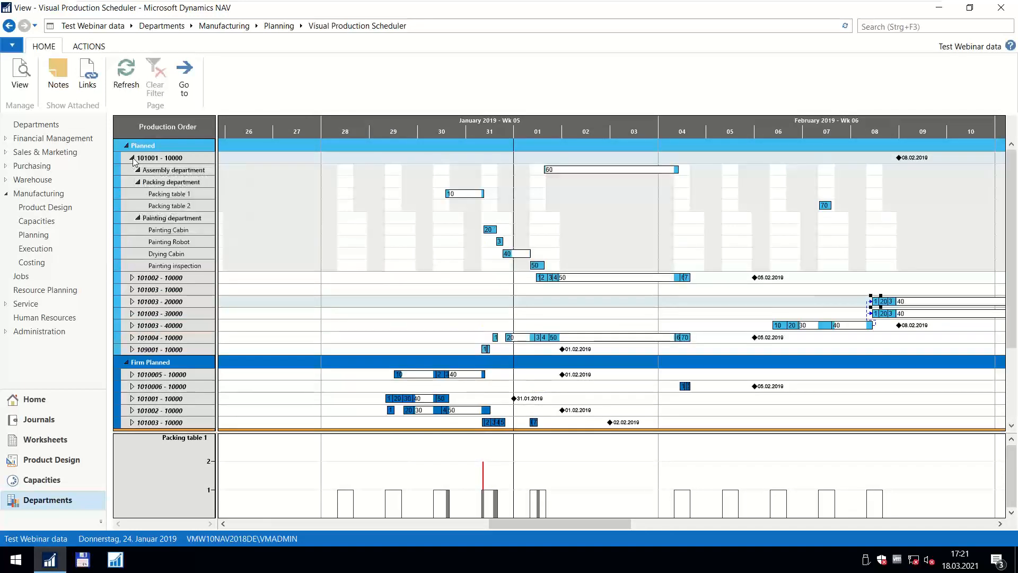
{"action": "left_click_drag", "start_coordinate": [596, 131], "coordinate": [467, 133]}
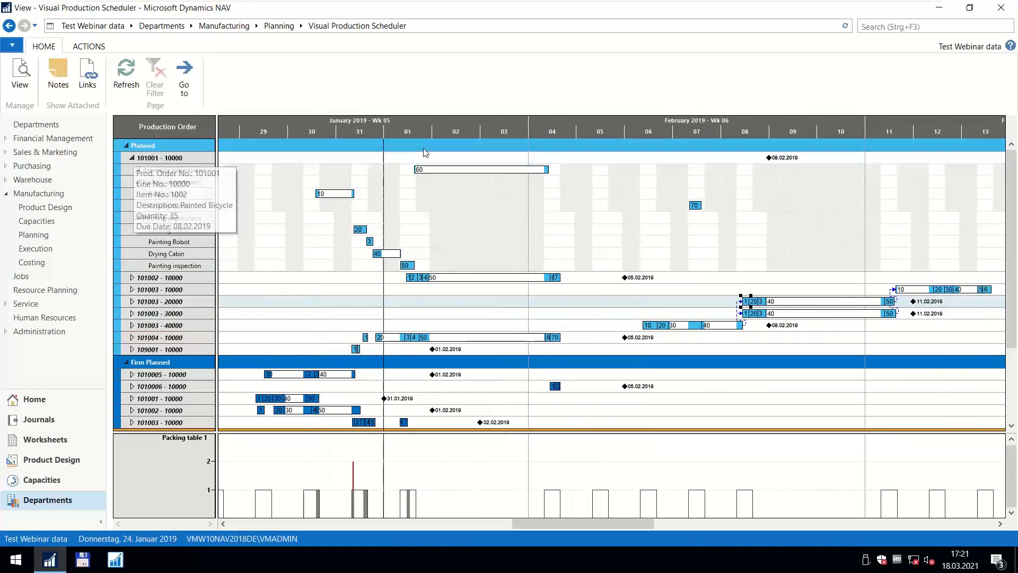
{"action": "left_click", "coordinate": [347, 194]}
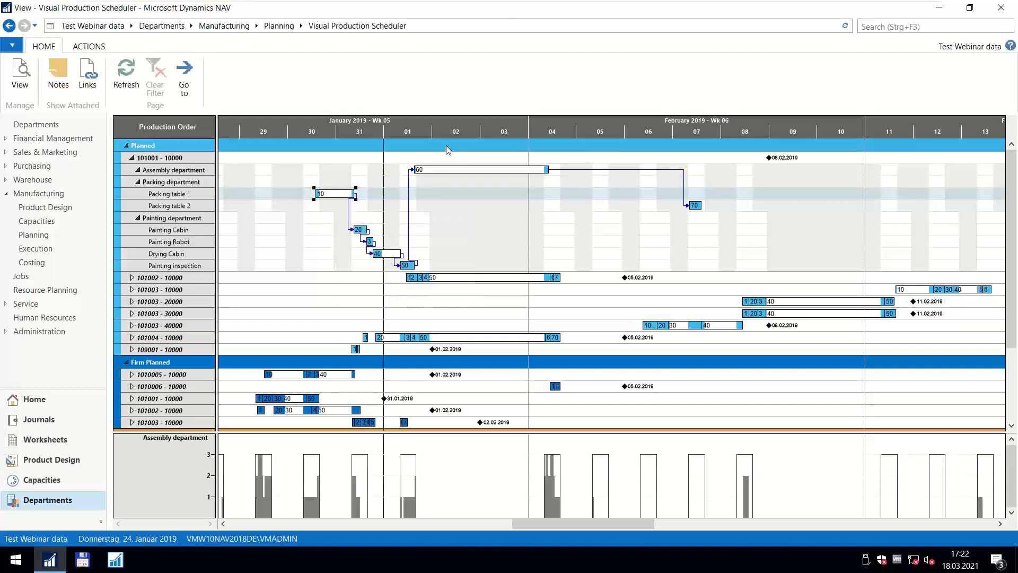
{"action": "scroll", "coordinate": [446, 132], "scroll_direction": "up", "scroll_amount": 2}
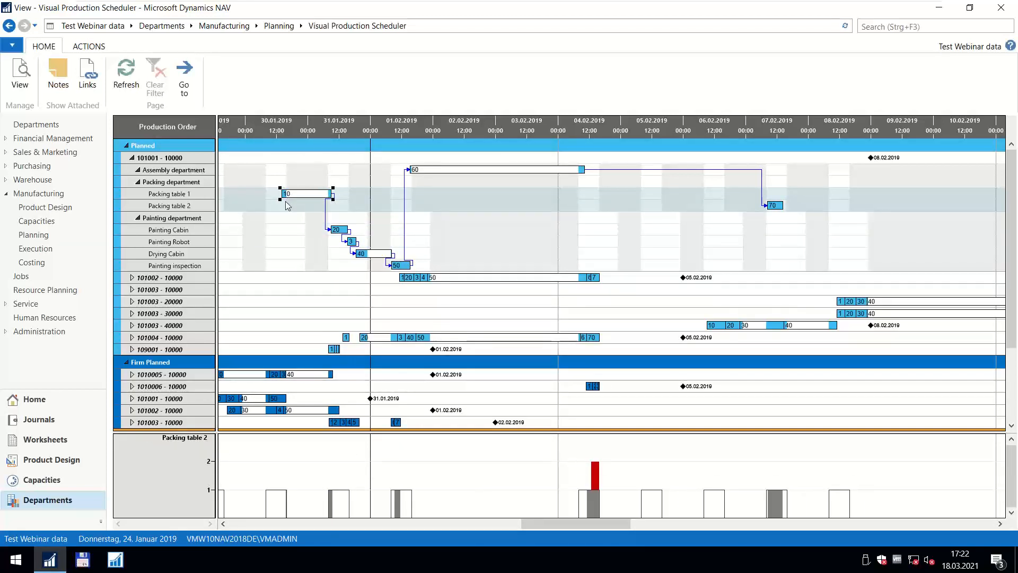
Examine operation 10 on Packing table 1, its scheduling details, and its successors at day and week scale.
{"action": "mouse_move", "coordinate": [287, 206]}
{"action": "scroll", "coordinate": [342, 134], "scroll_direction": "up", "scroll_amount": 3}
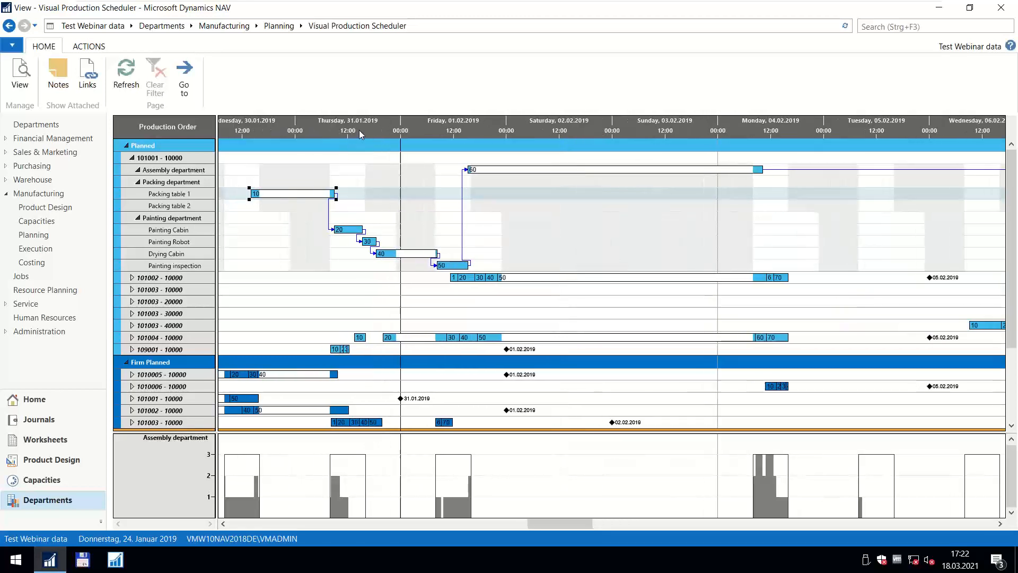
{"action": "left_click_drag", "start_coordinate": [359, 130], "coordinate": [368, 130]}
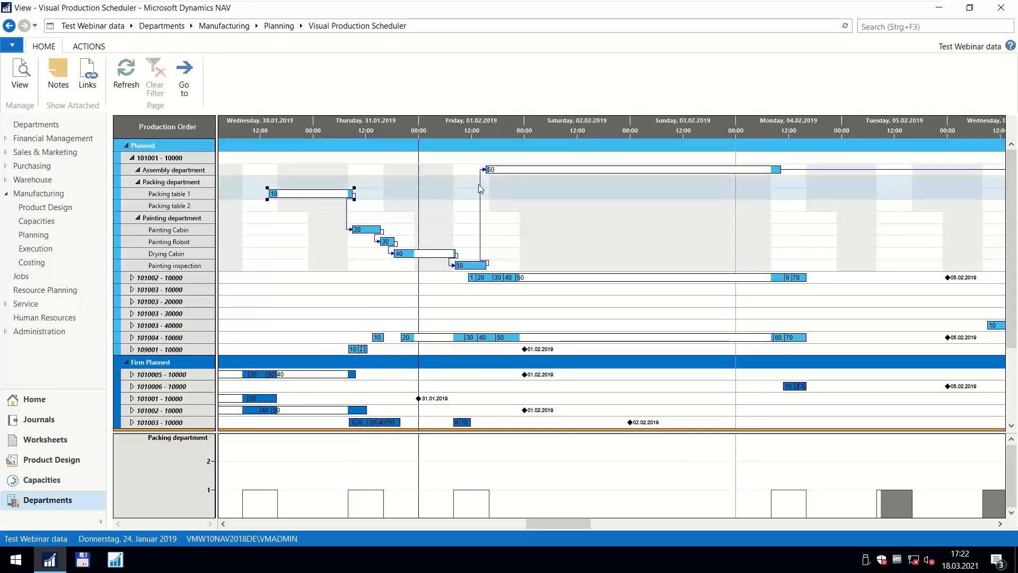
{"action": "mouse_move", "coordinate": [324, 193]}
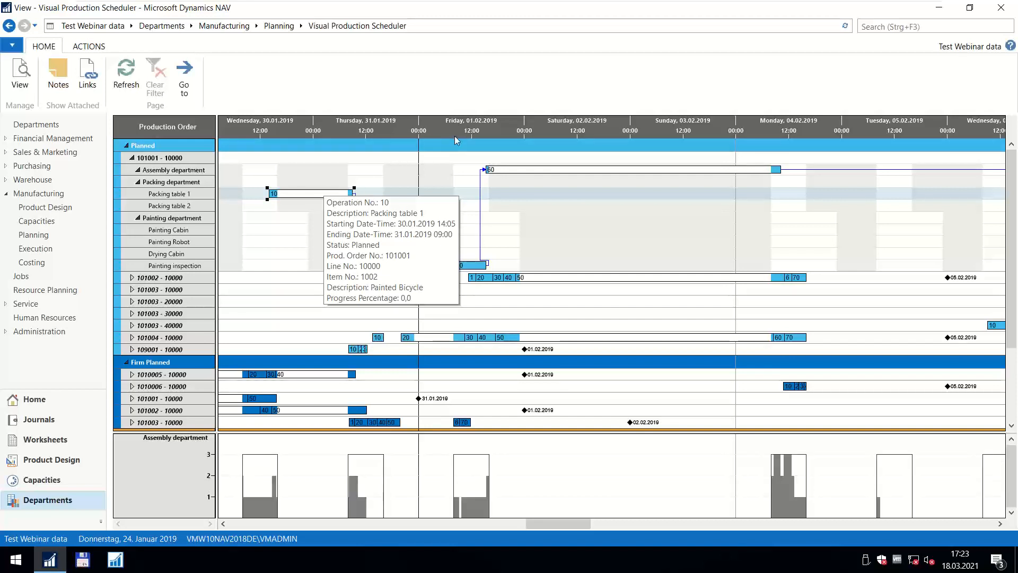
{"action": "scroll", "coordinate": [469, 126], "scroll_direction": "down", "scroll_amount": 5}
{"action": "scroll", "coordinate": [471, 127], "scroll_direction": "up", "scroll_amount": 4}
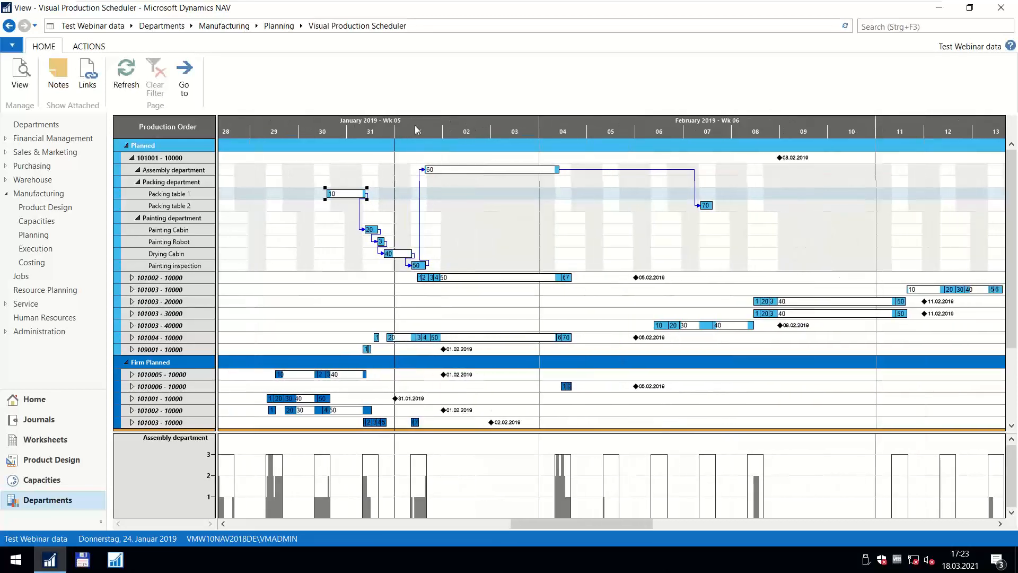
{"action": "scroll", "coordinate": [486, 132], "scroll_direction": "up", "scroll_amount": 1}
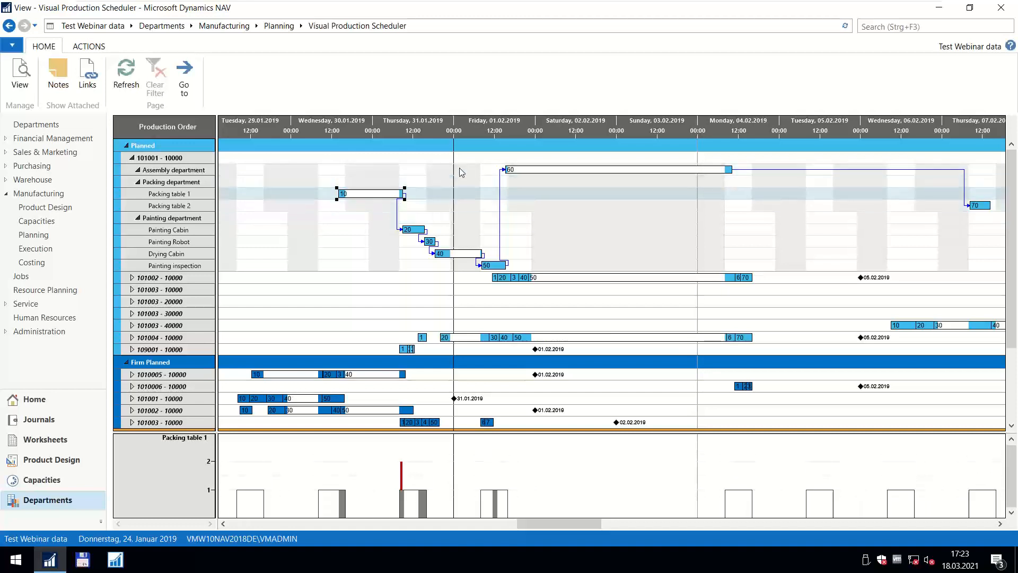
Hide the non-working periods in the timeline, and show them again.
{"action": "left_click", "coordinate": [88, 46]}
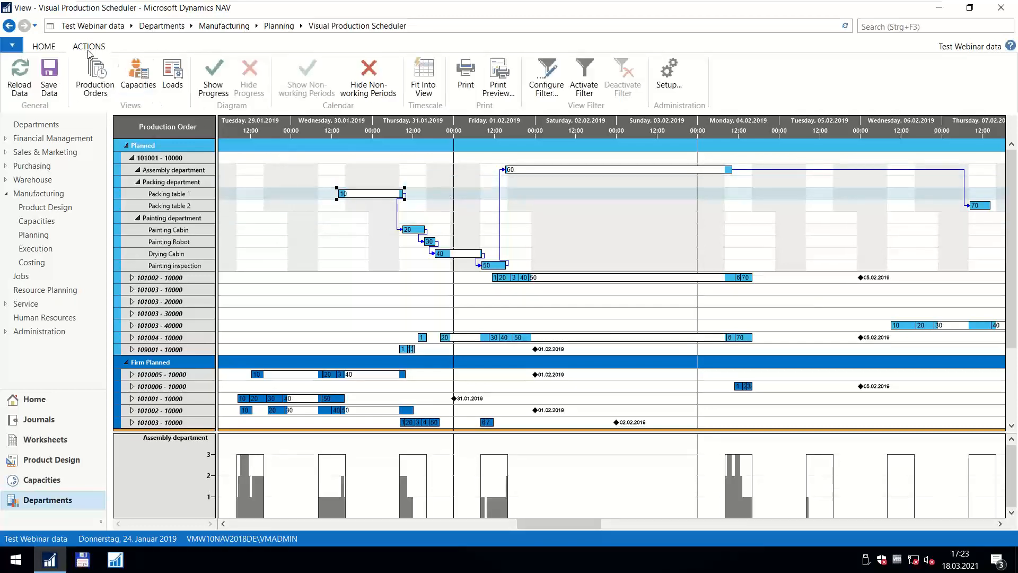
{"action": "left_click", "coordinate": [369, 91]}
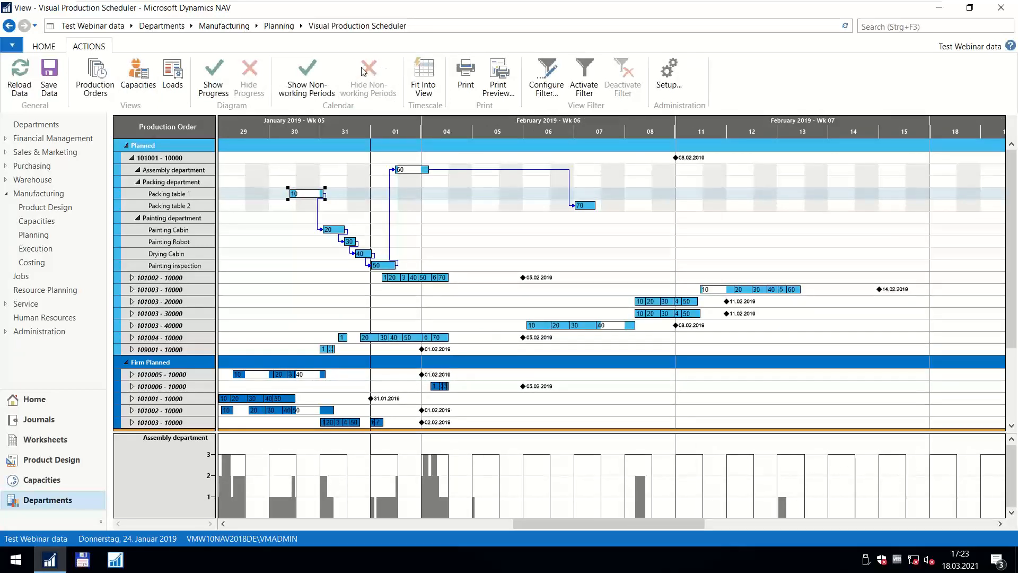
{"action": "left_click", "coordinate": [311, 82]}
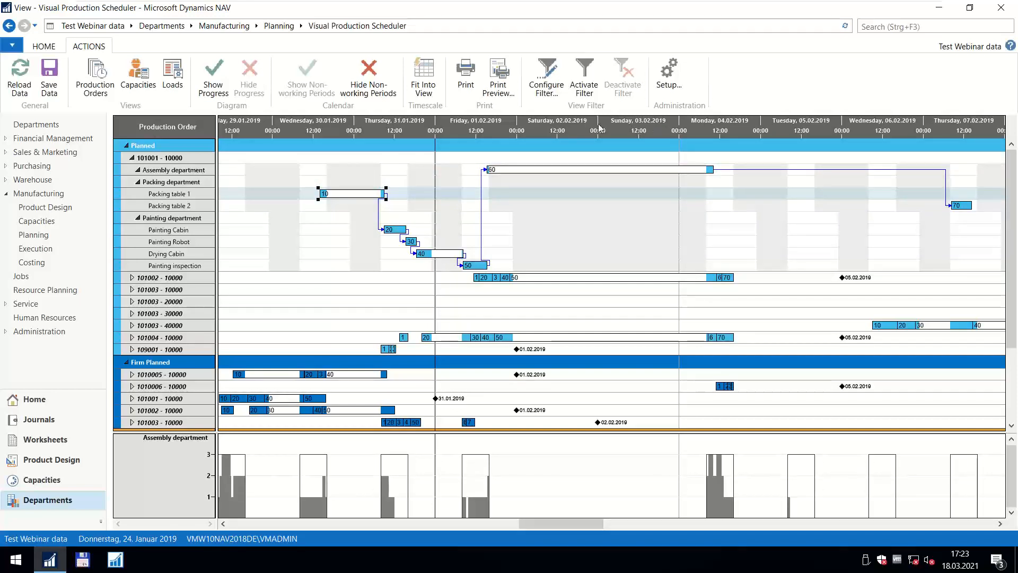
{"action": "scroll", "coordinate": [445, 135], "scroll_direction": "up", "scroll_amount": 1}
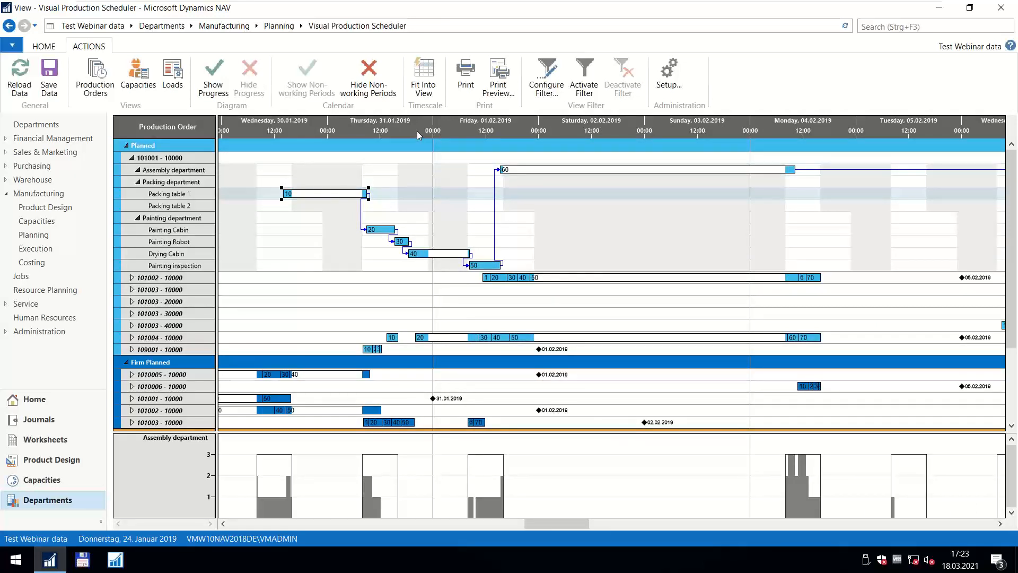
{"action": "scroll", "coordinate": [416, 132], "scroll_direction": "down", "scroll_amount": 2}
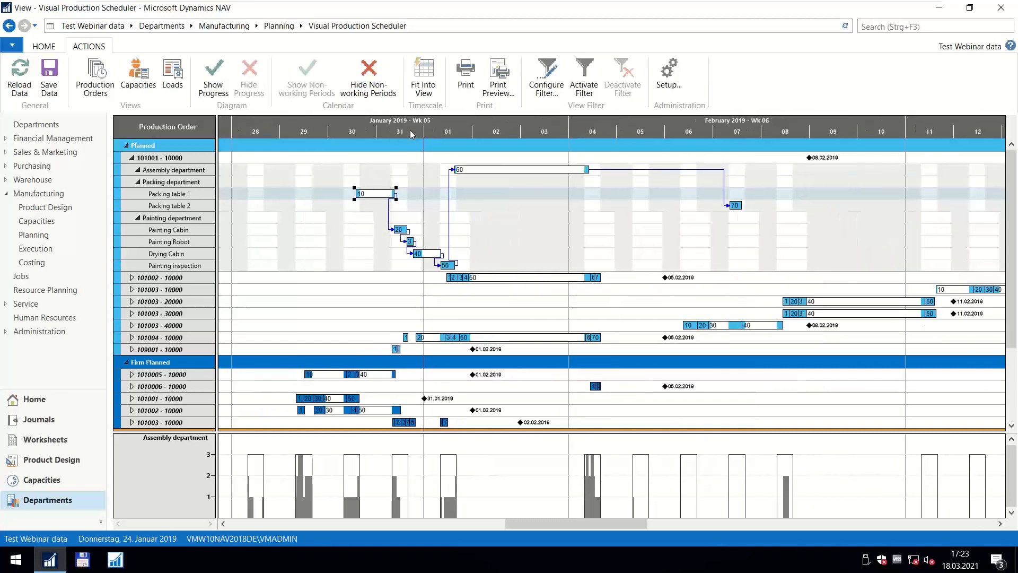
Review the scheduling details of operation 10 on Packing table 1 for the Painted Bicycle.
{"action": "left_click_drag", "start_coordinate": [412, 131], "coordinate": [378, 133]}
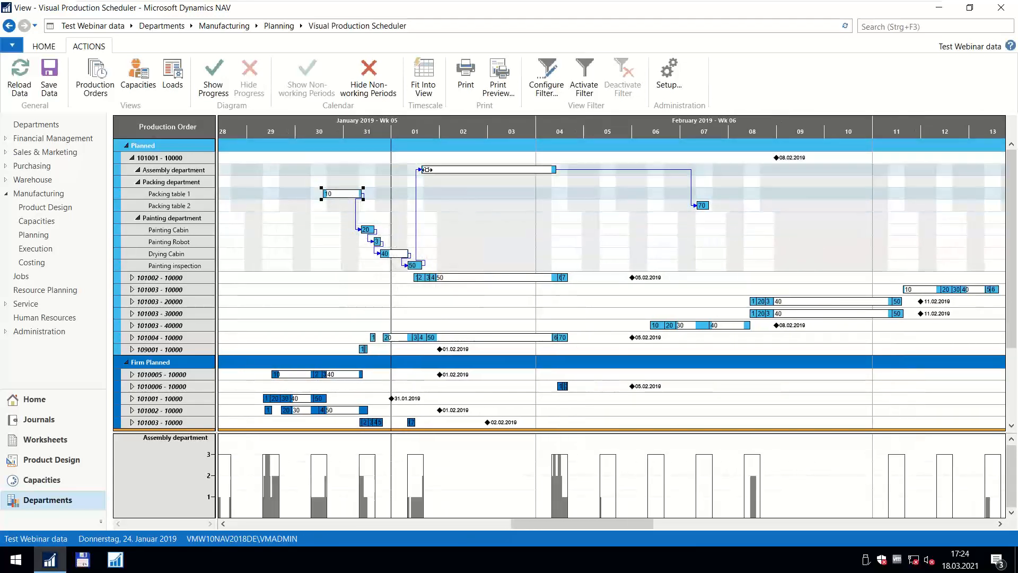
{"action": "left_click_drag", "start_coordinate": [466, 136], "coordinate": [441, 133]}
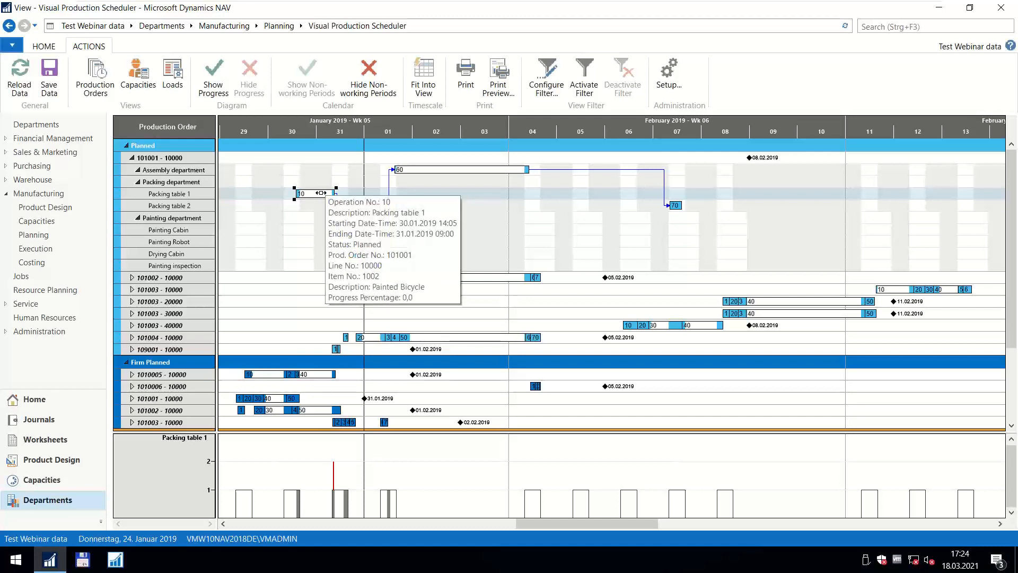
{"action": "mouse_move", "coordinate": [305, 193]}
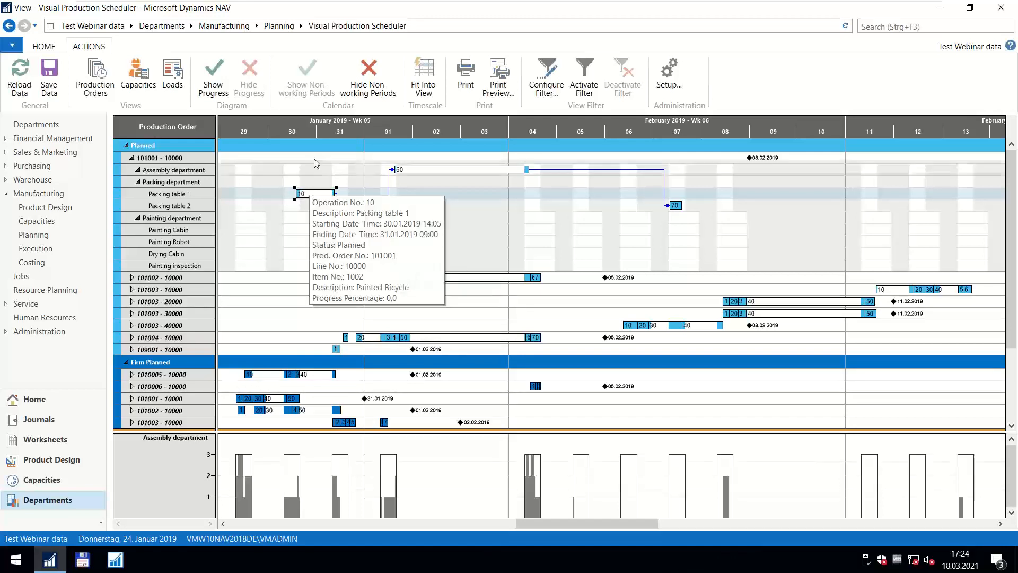
{"action": "scroll", "coordinate": [321, 136], "scroll_direction": "up", "scroll_amount": 1}
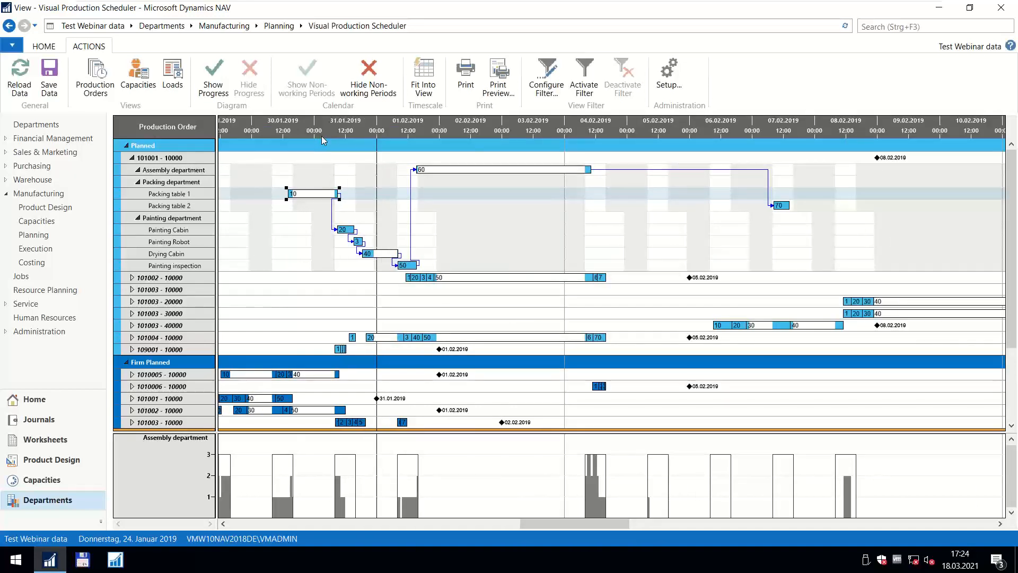
Move operation 10 of the first planned line to 31.01.2019 on Packing table 1, rescheduling its successors.
{"action": "left_click", "coordinate": [320, 194]}
{"action": "left_click_drag", "start_coordinate": [313, 196], "coordinate": [345, 198]}
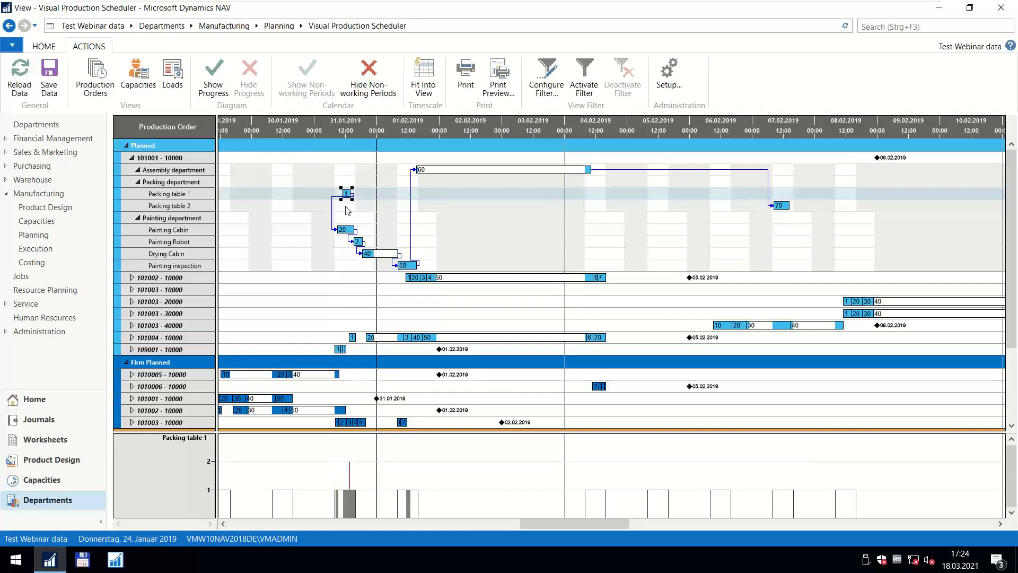
{"action": "left_click", "coordinate": [356, 196]}
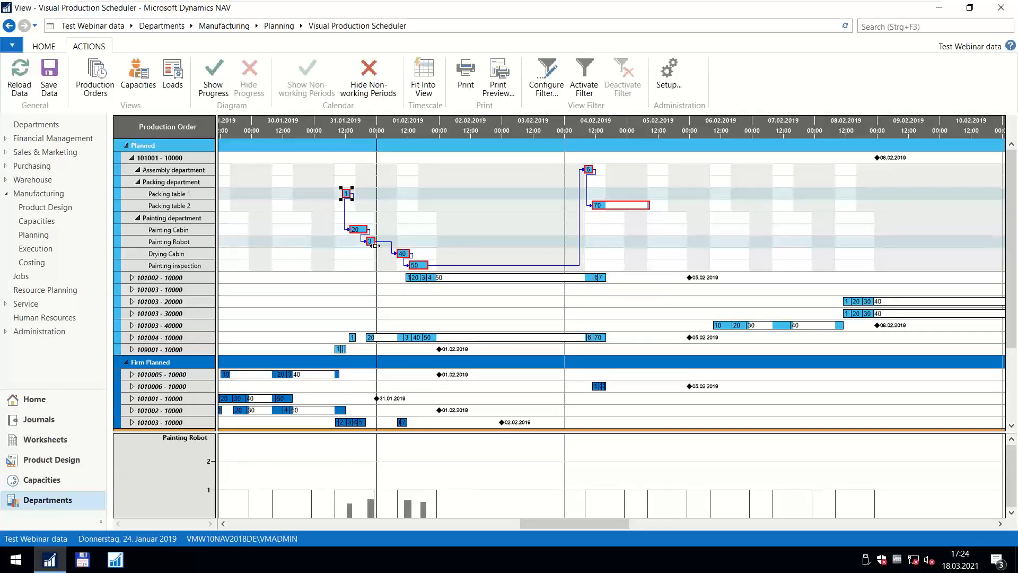
{"action": "left_click", "coordinate": [476, 204]}
{"action": "left_click", "coordinate": [341, 194]}
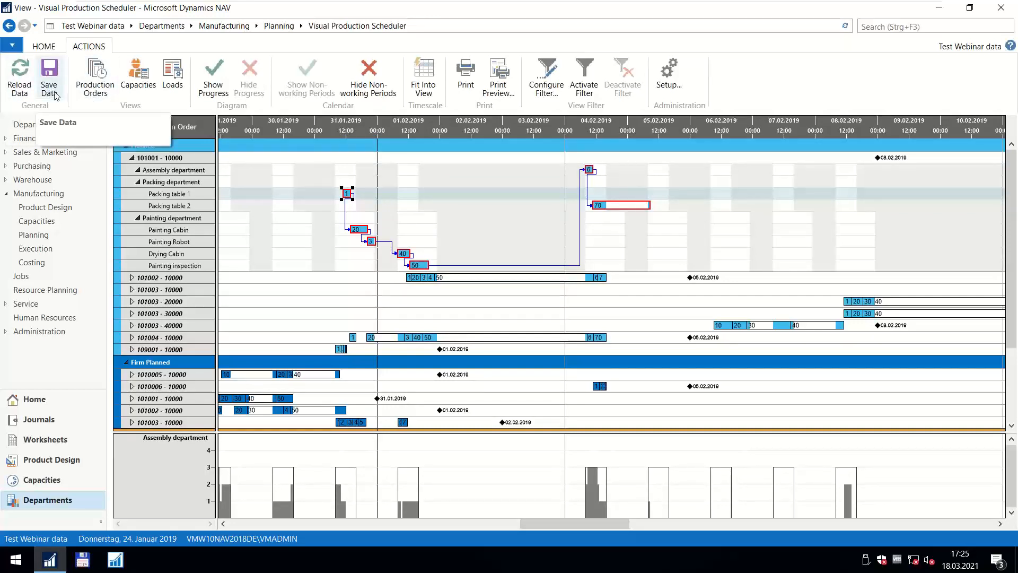
Move operation 10 on Packing table 1 to 01.02.2019, and back to 30.01.2019 at 14:47.
{"action": "left_click_drag", "start_coordinate": [345, 193], "coordinate": [407, 194]}
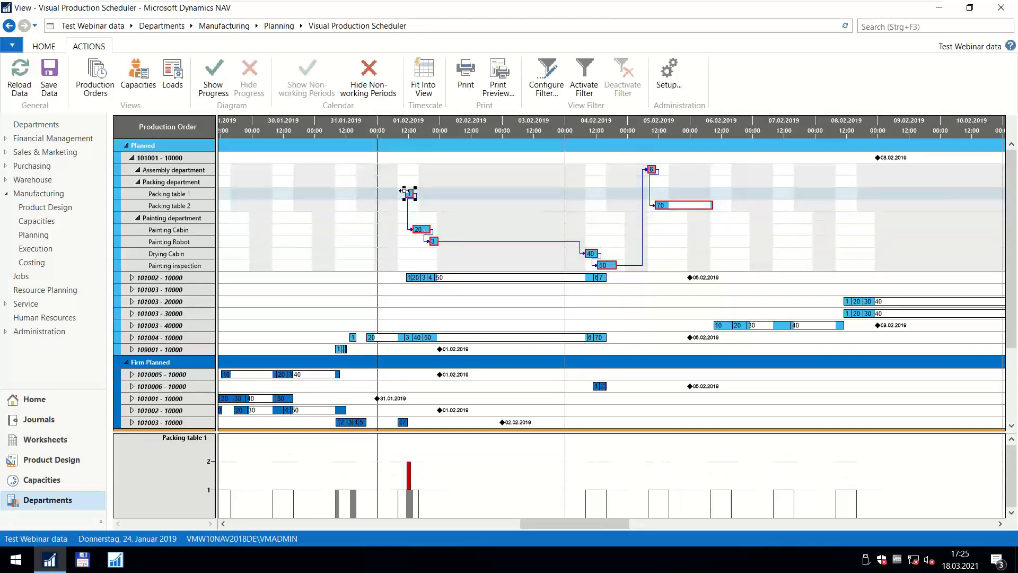
{"action": "left_click_drag", "start_coordinate": [410, 192], "coordinate": [295, 193]}
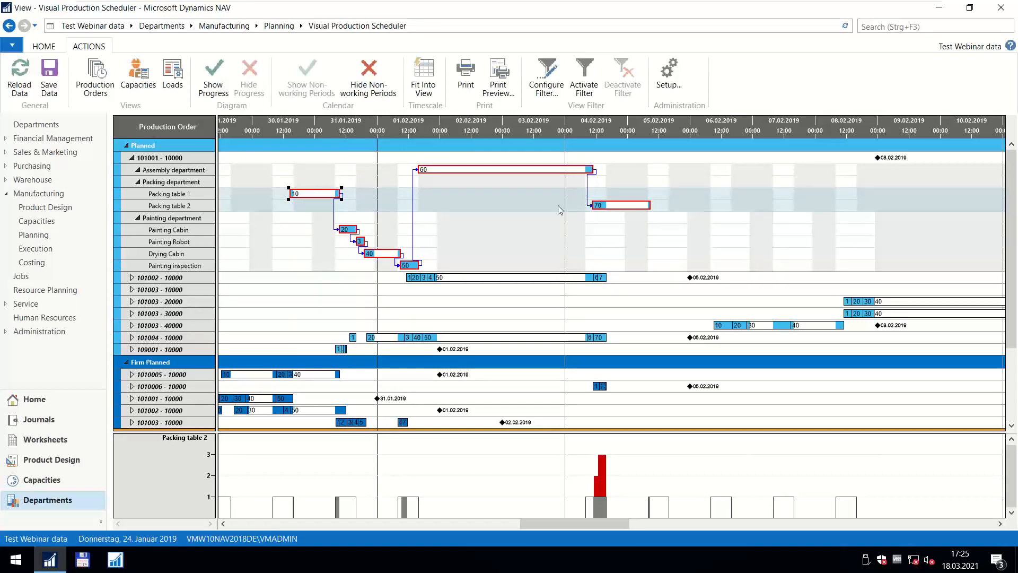
Review the timespan and autoscheduling options in the scheduler setup, and close it without changes.
{"action": "left_click", "coordinate": [667, 80]}
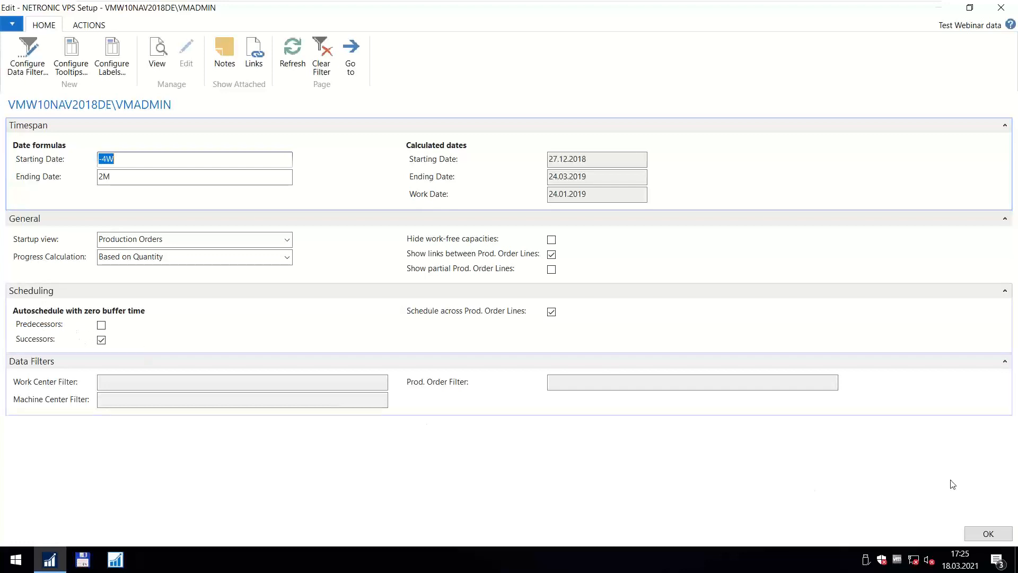
{"action": "left_click", "coordinate": [1000, 533]}
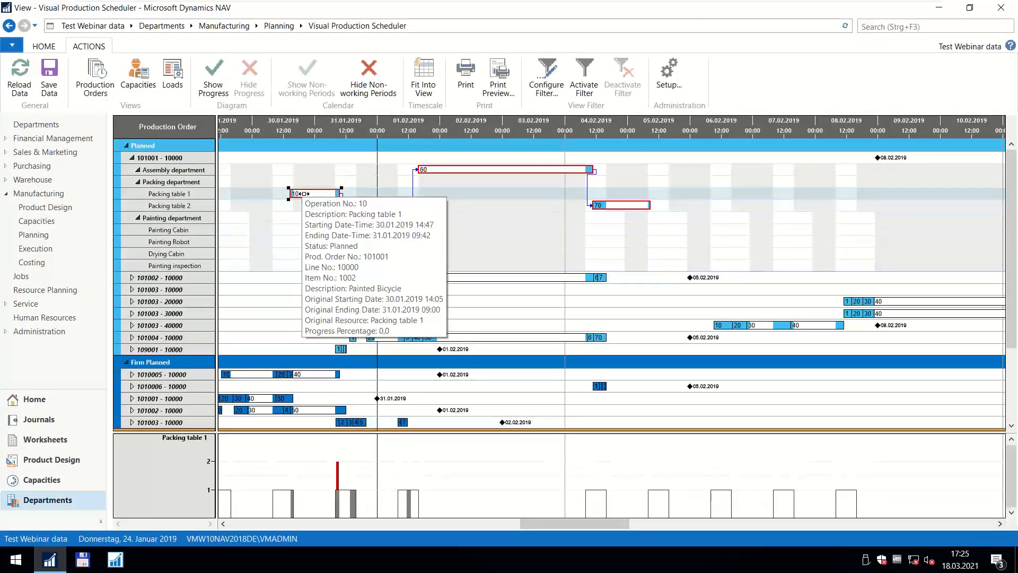
Save the rescheduled operations of the first planned order line to NAV and confirm the saving.
{"action": "left_click", "coordinate": [50, 75]}
{"action": "left_click", "coordinate": [548, 323]}
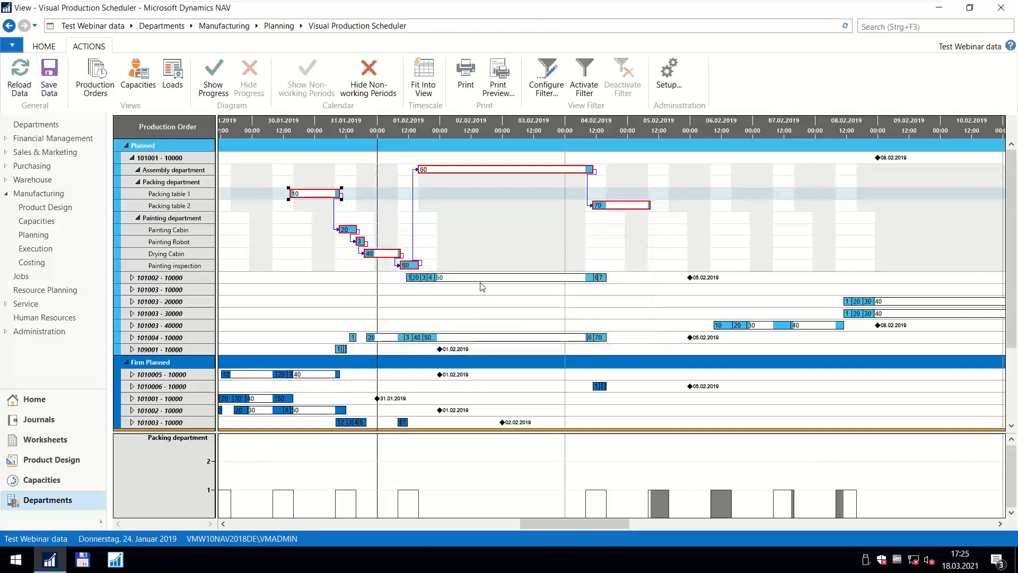
{"action": "left_click", "coordinate": [588, 332]}
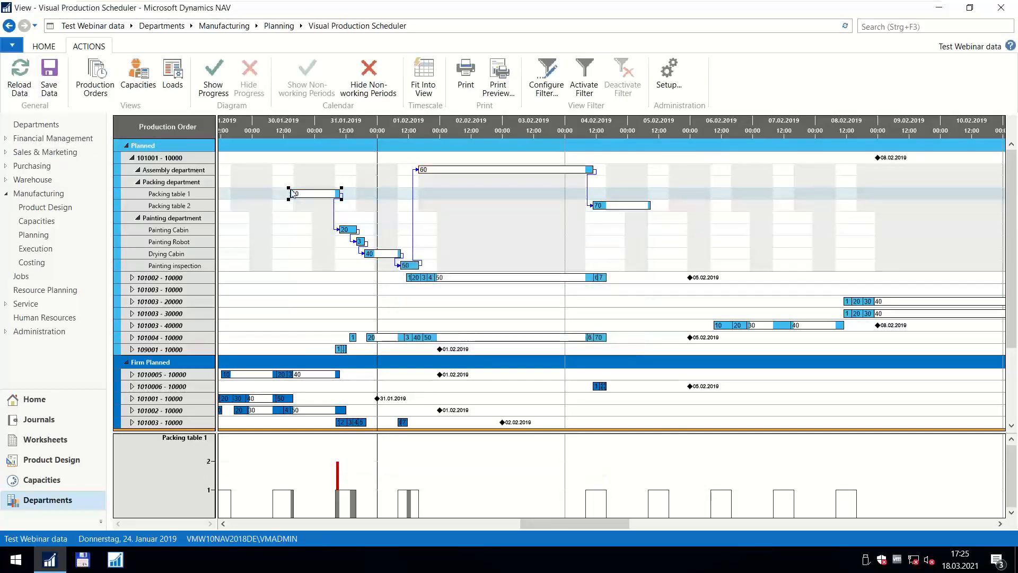
Review the production order routing of the first planned order's line, opened from operation 10 on Packing table 1, and close it.
{"action": "mouse_move", "coordinate": [294, 190]}
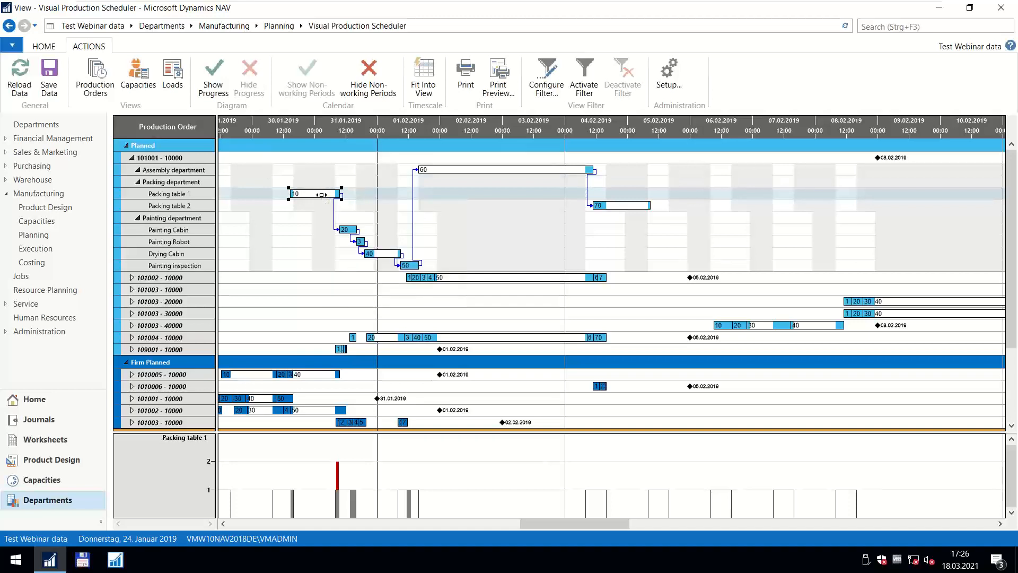
{"action": "double_click", "coordinate": [322, 194]}
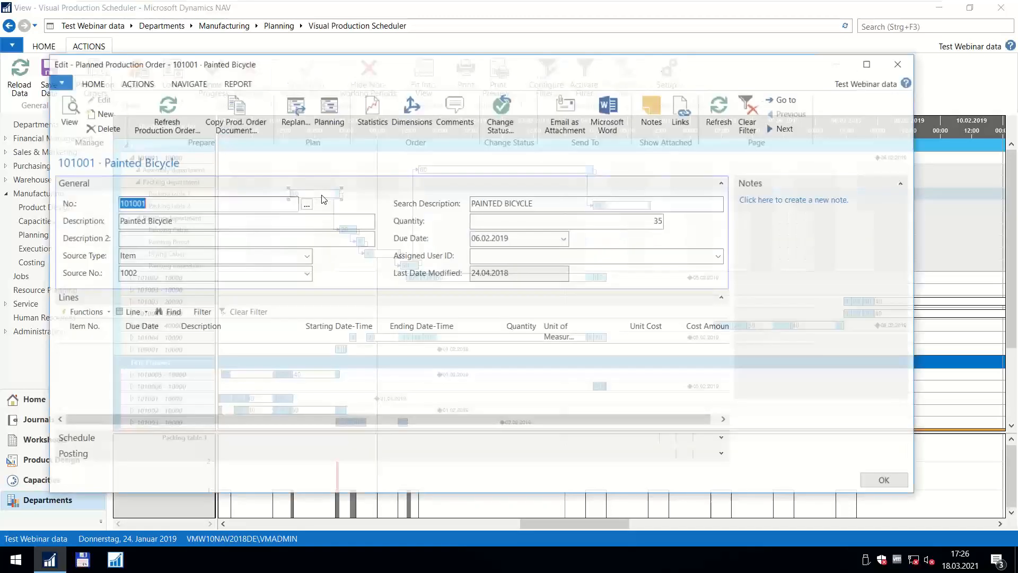
{"action": "left_click", "coordinate": [130, 312]}
{"action": "left_click", "coordinate": [158, 366]}
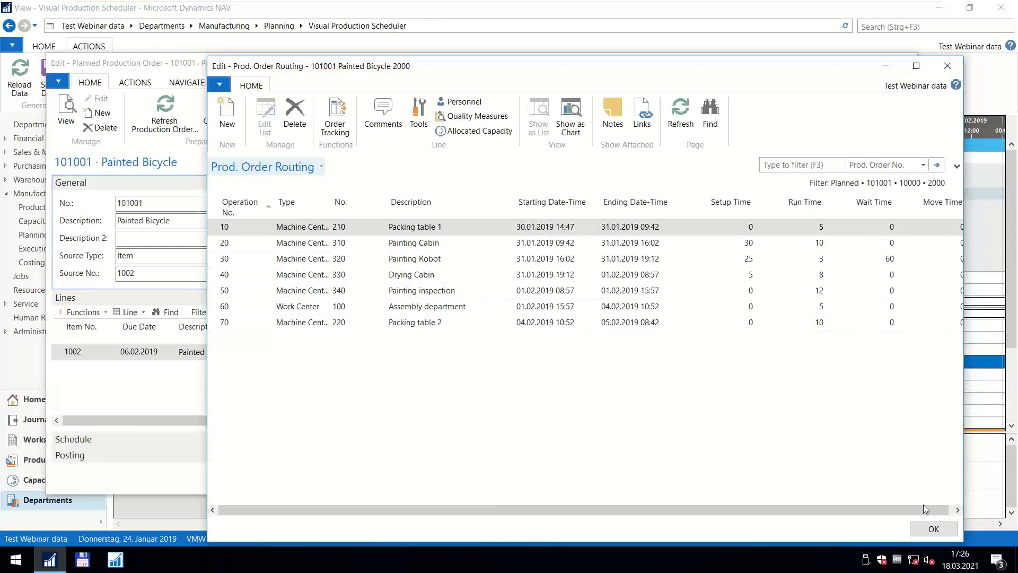
{"action": "left_click", "coordinate": [935, 527]}
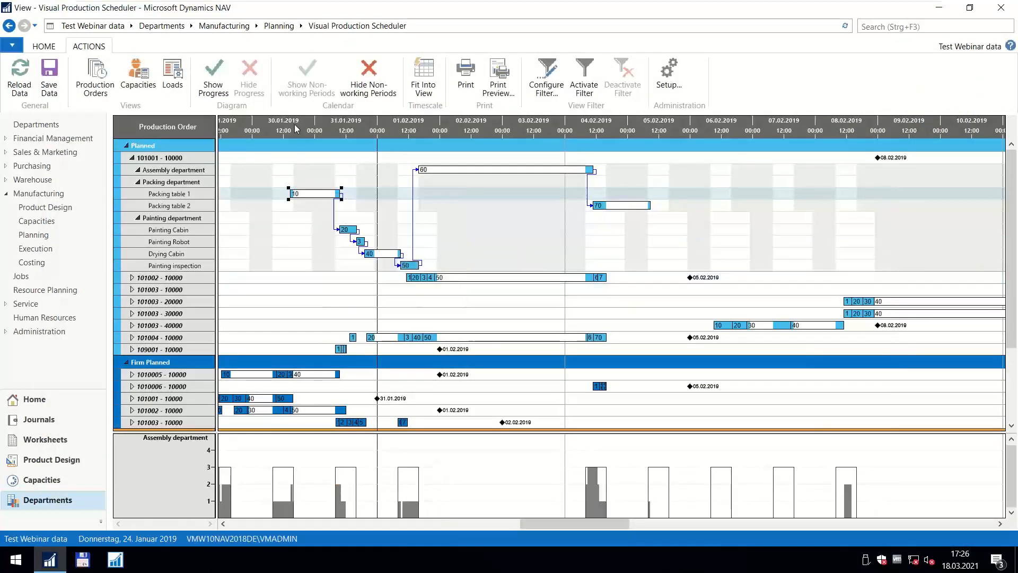
Move operation 10 on Packing table 1 to 01.02.2019 10:20, save the schedule to NAV and confirm the saving.
{"action": "mouse_move", "coordinate": [329, 194]}
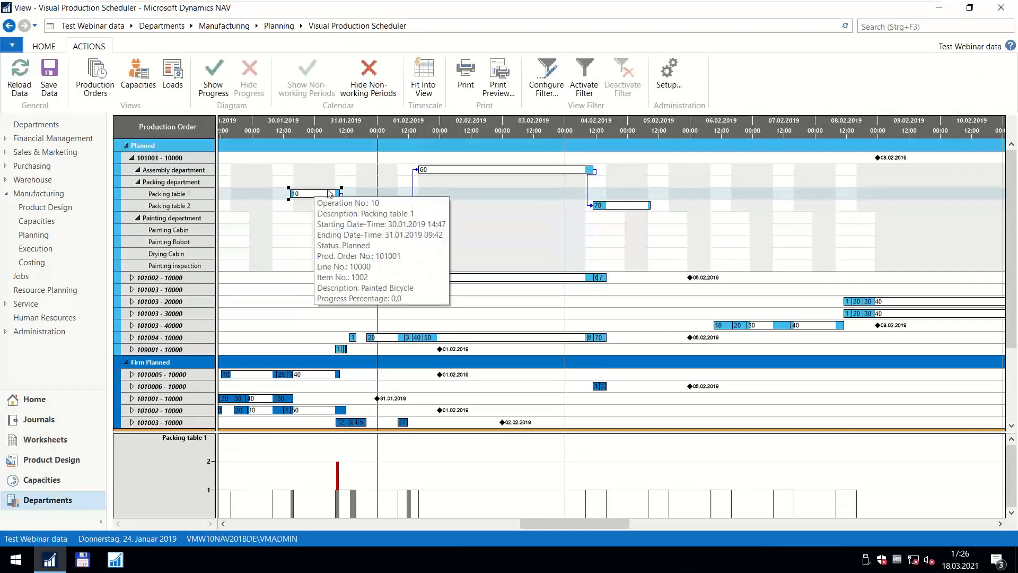
{"action": "left_click_drag", "start_coordinate": [329, 194], "coordinate": [407, 194]}
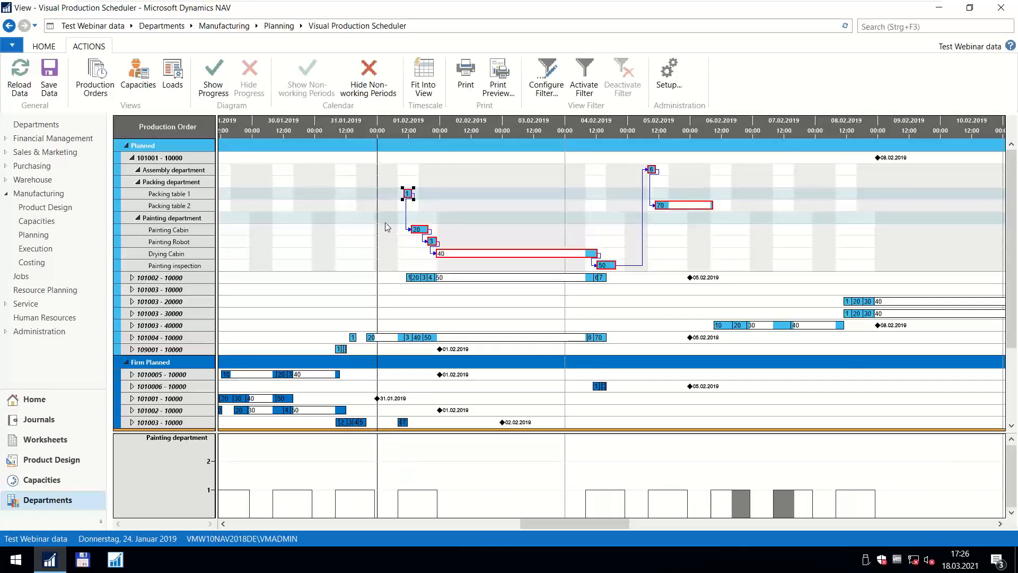
{"action": "left_click", "coordinate": [49, 80]}
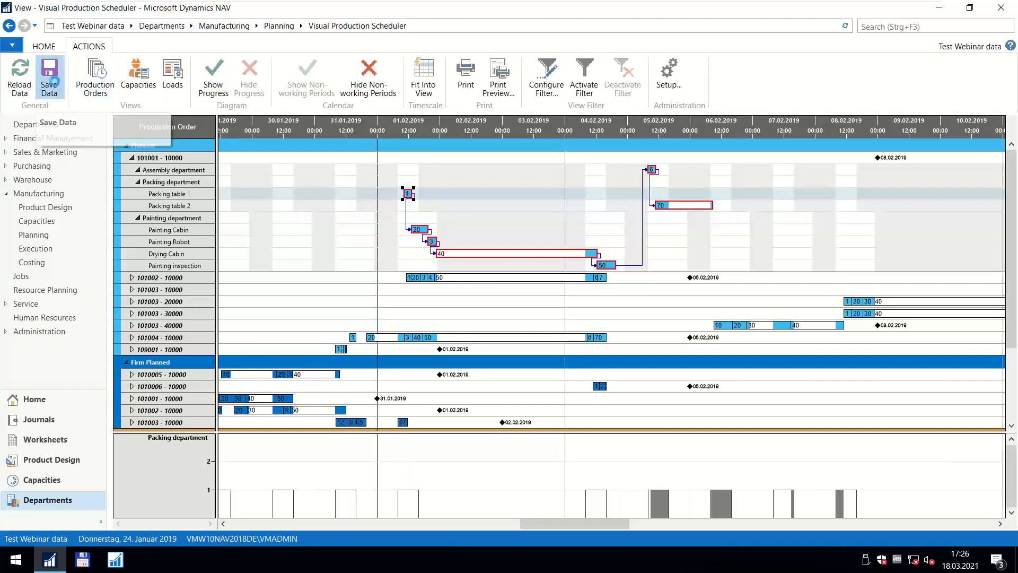
{"action": "left_click", "coordinate": [552, 326]}
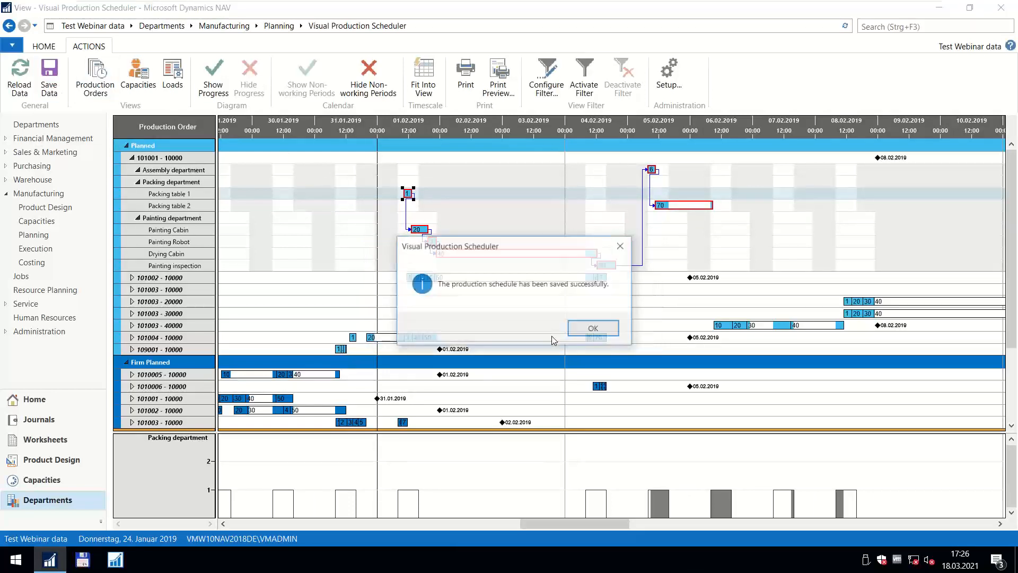
{"action": "left_click", "coordinate": [593, 329]}
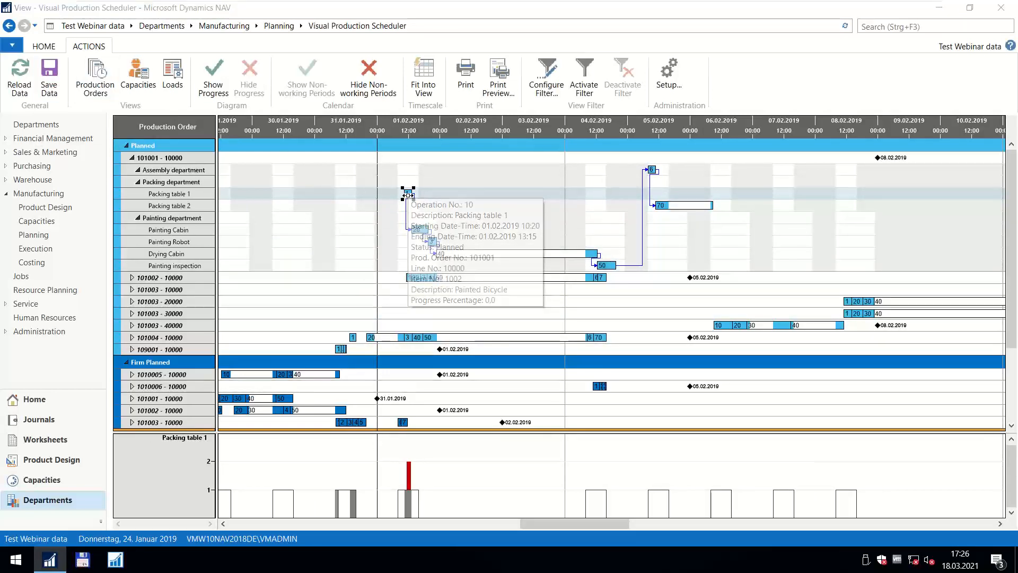
Check the rescheduled starting and ending date-times in the Painted Bicycle order's line routing, and return to the scheduler.
{"action": "double_click", "coordinate": [407, 194]}
{"action": "left_click", "coordinate": [130, 311]}
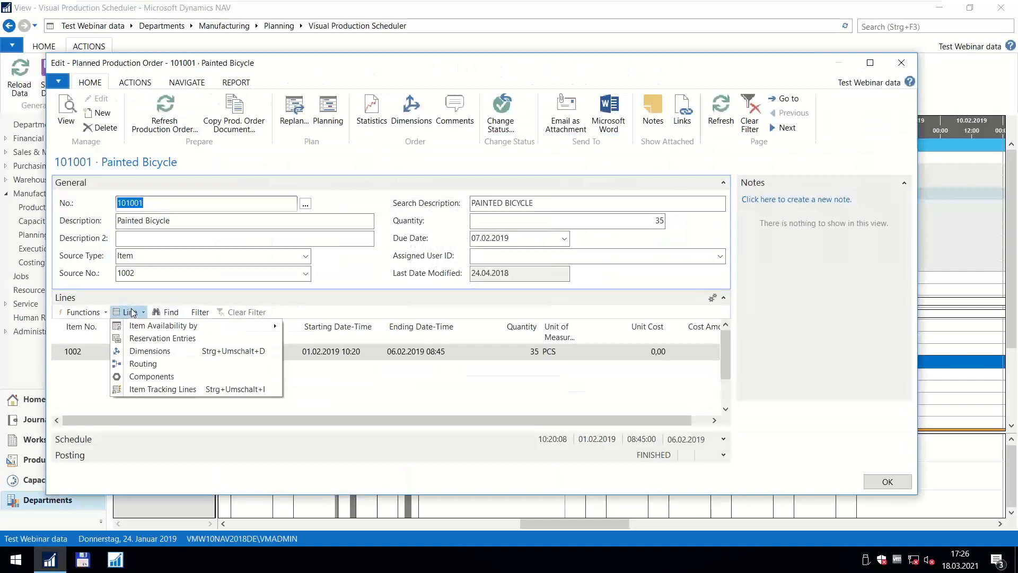
{"action": "left_click", "coordinate": [154, 365]}
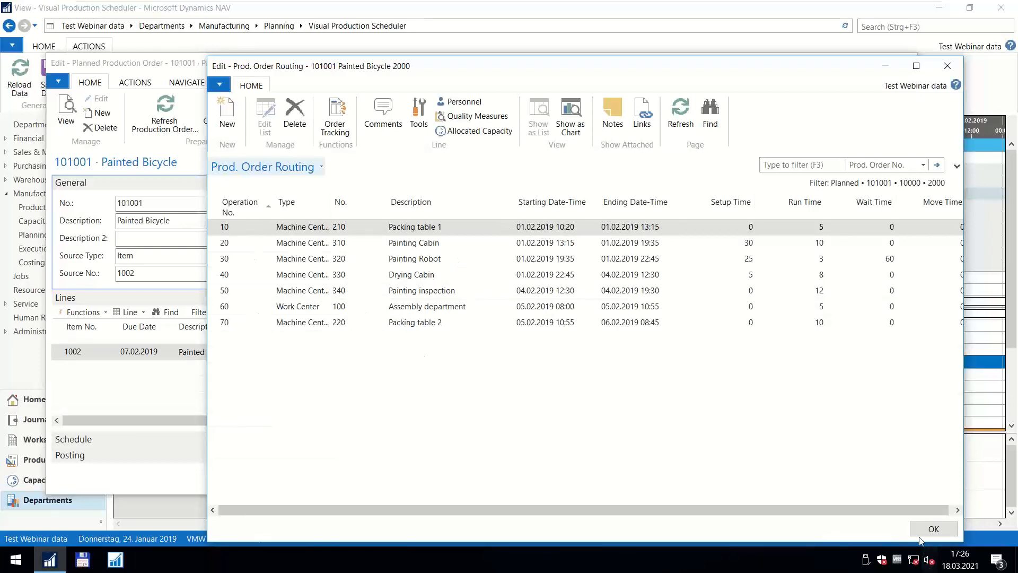
{"action": "left_click", "coordinate": [933, 528]}
{"action": "left_click", "coordinate": [888, 482]}
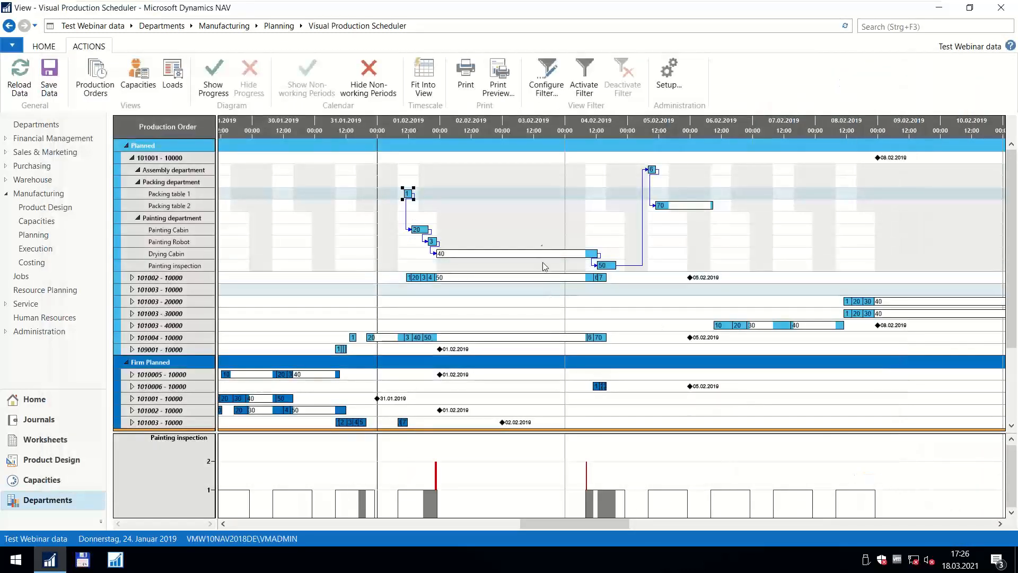
Collapse the first planned order line and expand lines 10000, 20000 and 30000 of the third planned order, showing the schedule from 05.02.2019.
{"action": "scroll", "coordinate": [588, 131], "scroll_direction": "down", "scroll_amount": 3}
{"action": "scroll", "coordinate": [680, 130], "scroll_direction": "up", "scroll_amount": 3}
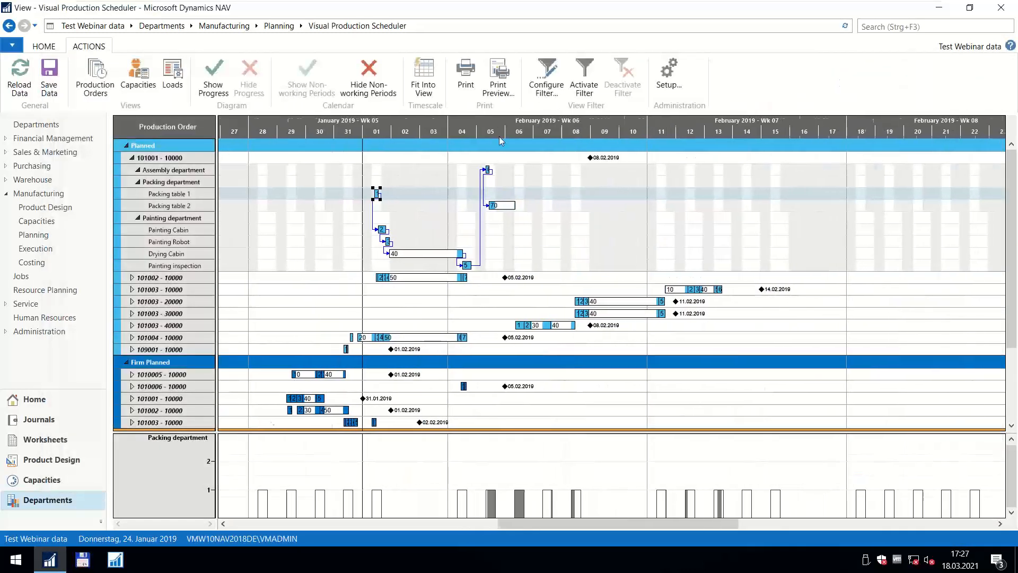
{"action": "left_click_drag", "start_coordinate": [718, 137], "coordinate": [538, 133]}
{"action": "left_click", "coordinate": [132, 181]}
{"action": "left_click", "coordinate": [132, 265]}
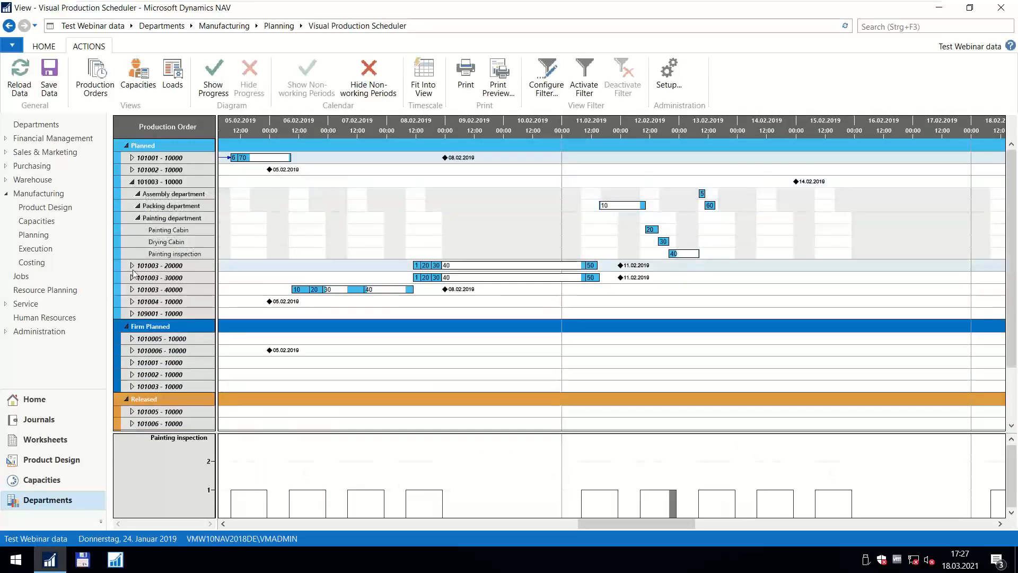
{"action": "left_click", "coordinate": [132, 349]}
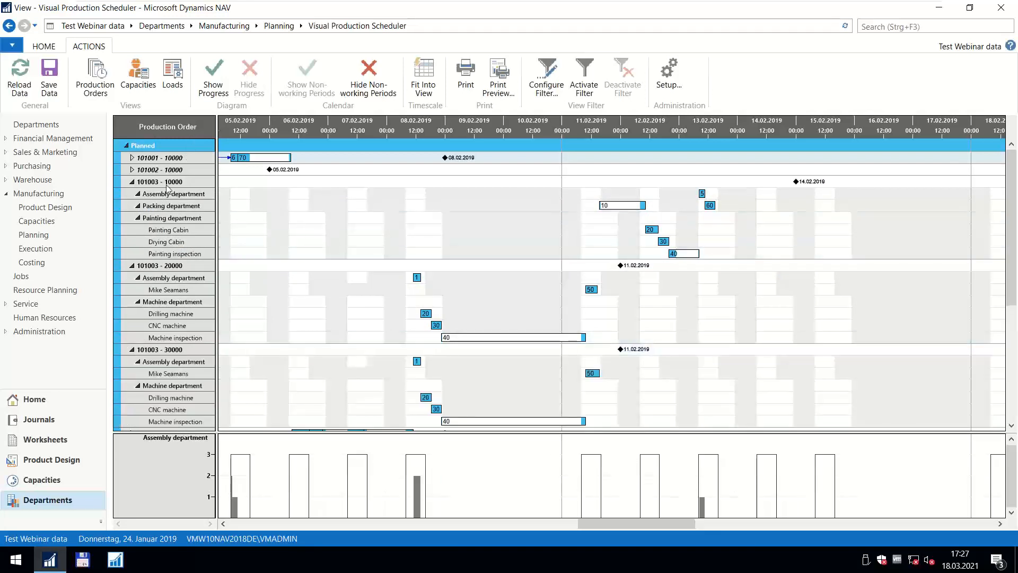
{"action": "mouse_move", "coordinate": [154, 187]}
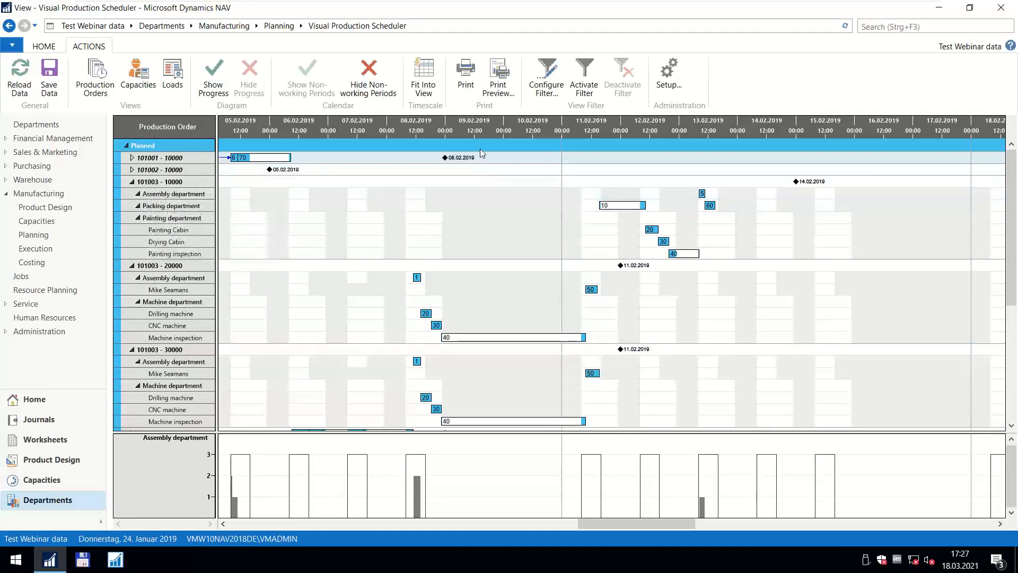
Select operation 10 of line 20000 to display the order's dependency links, and examine how its lines' operations connect.
{"action": "left_click", "coordinate": [416, 276]}
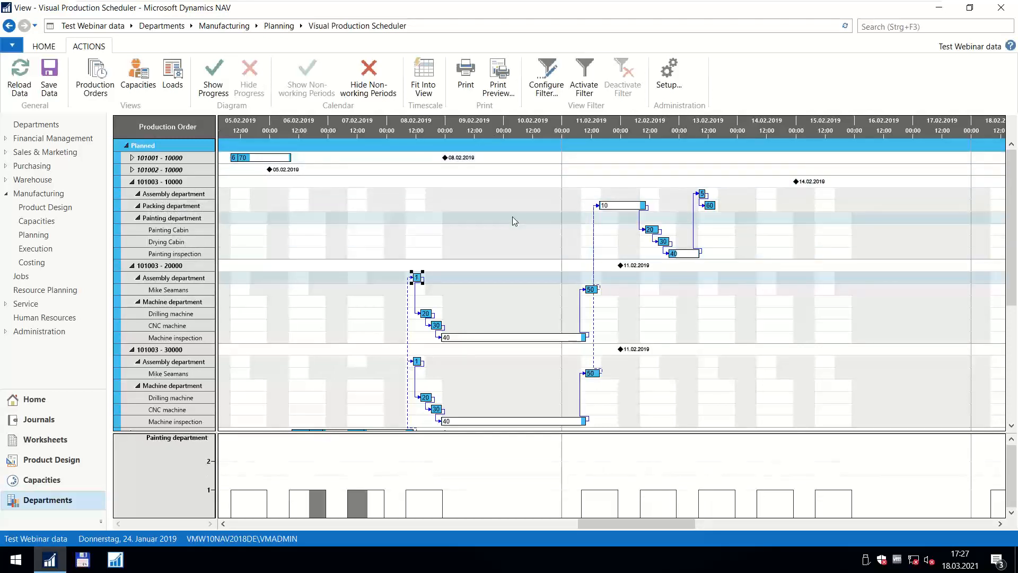
{"action": "scroll", "coordinate": [513, 218], "scroll_direction": "down", "scroll_amount": 4}
{"action": "scroll", "coordinate": [514, 216], "scroll_direction": "up", "scroll_amount": 4}
{"action": "scroll", "coordinate": [514, 216], "scroll_direction": "down", "scroll_amount": 4}
{"action": "scroll", "coordinate": [393, 286], "scroll_direction": "up", "scroll_amount": 4}
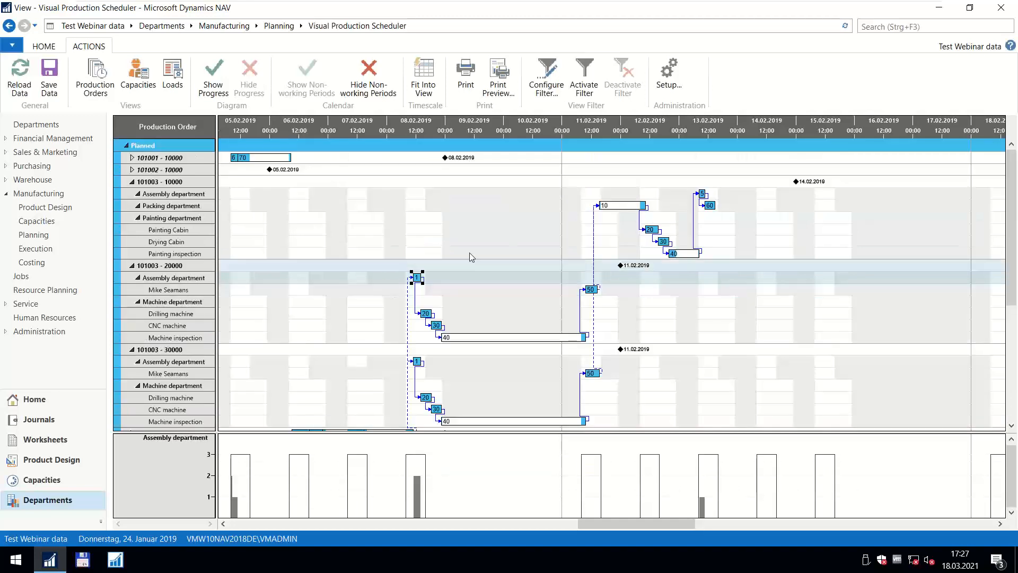
{"action": "mouse_move", "coordinate": [621, 205]}
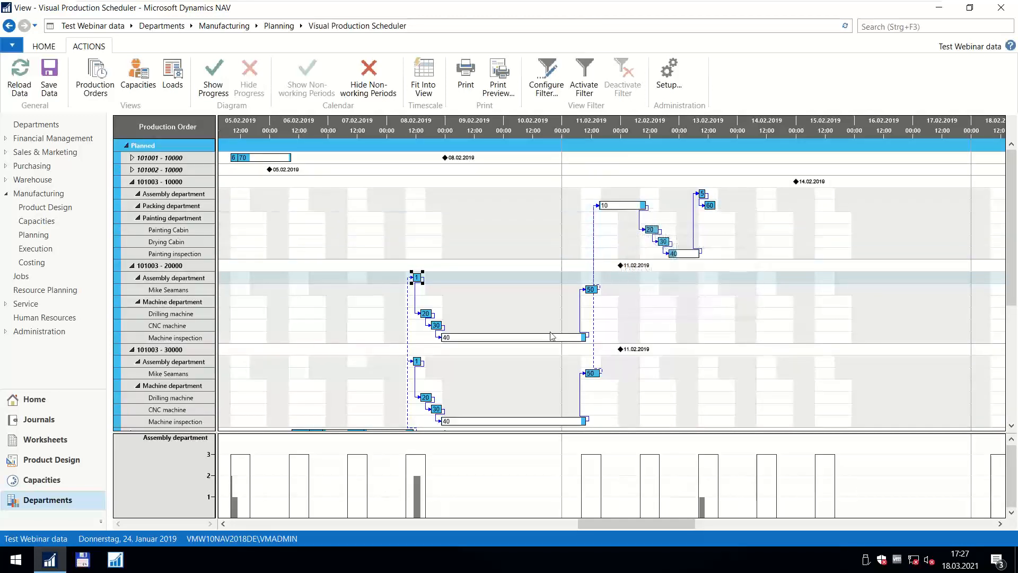
{"action": "mouse_move", "coordinate": [524, 338]}
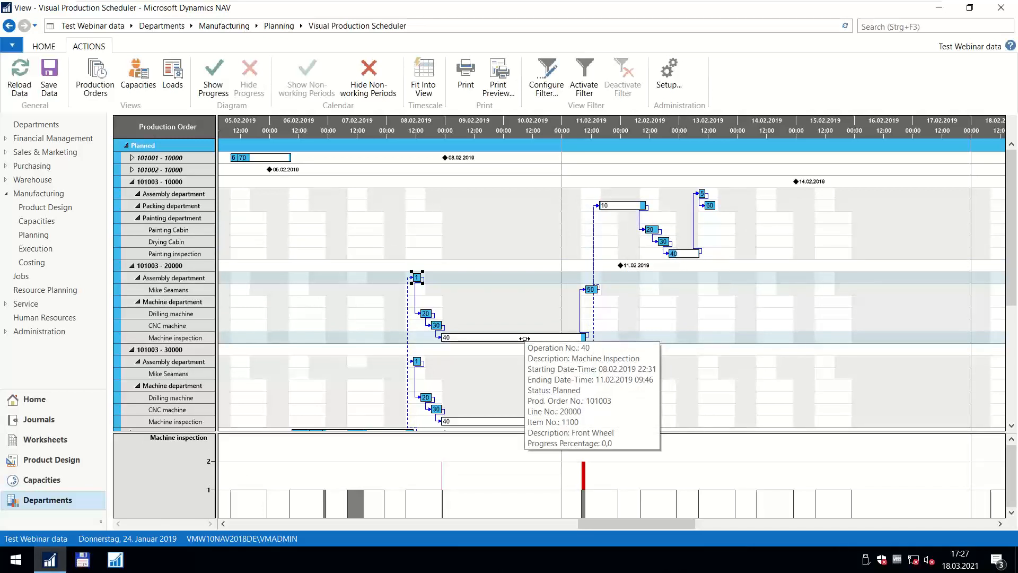
Check the details of operation 40 on line 40000 of the third planned order, and expand that line.
{"action": "scroll", "coordinate": [494, 295], "scroll_direction": "down", "scroll_amount": 4}
{"action": "mouse_move", "coordinate": [500, 276]}
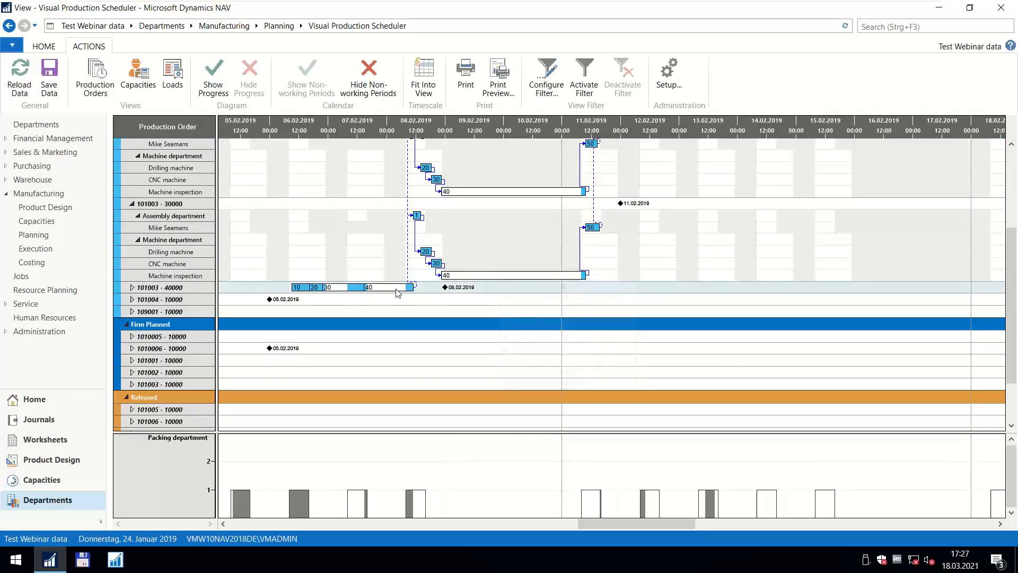
{"action": "mouse_move", "coordinate": [395, 290]}
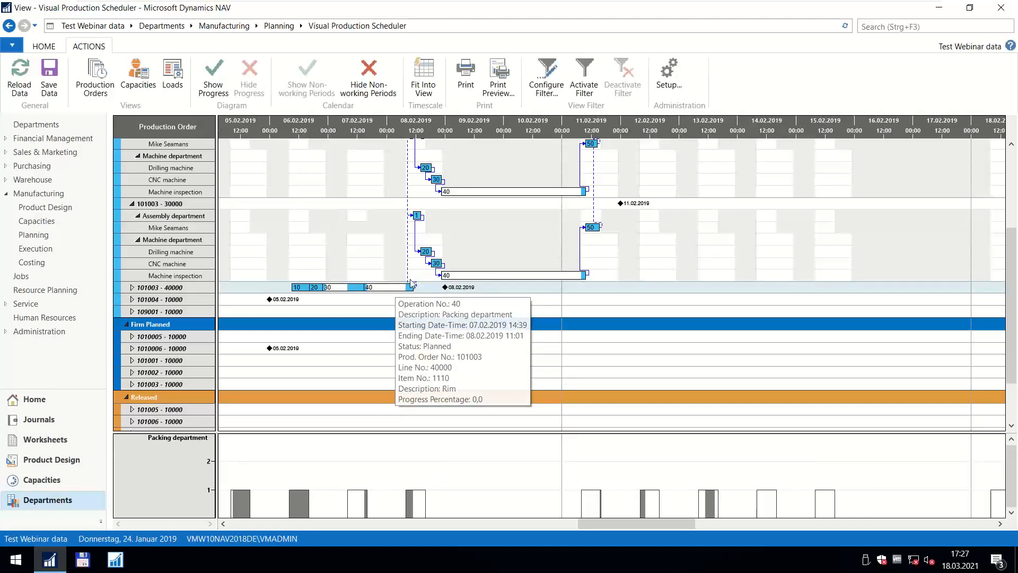
{"action": "left_click", "coordinate": [132, 287]}
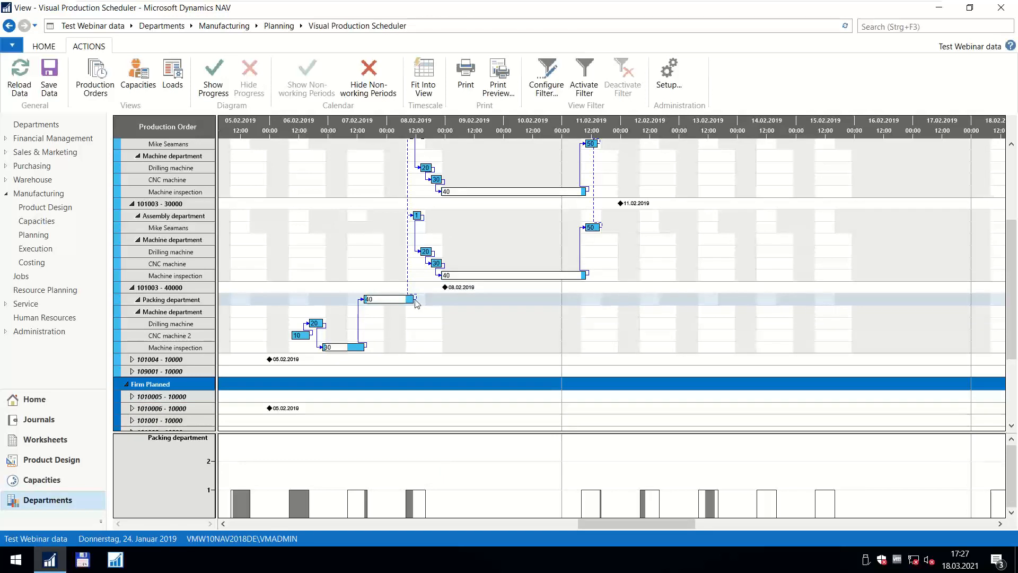
Examine the dependency links from line 40000 through lines 20000 and 30000 to line 10000, comparing the affected resources' loads.
{"action": "scroll", "coordinate": [421, 302], "scroll_direction": "up", "scroll_amount": 4}
{"action": "left_click", "coordinate": [416, 277]}
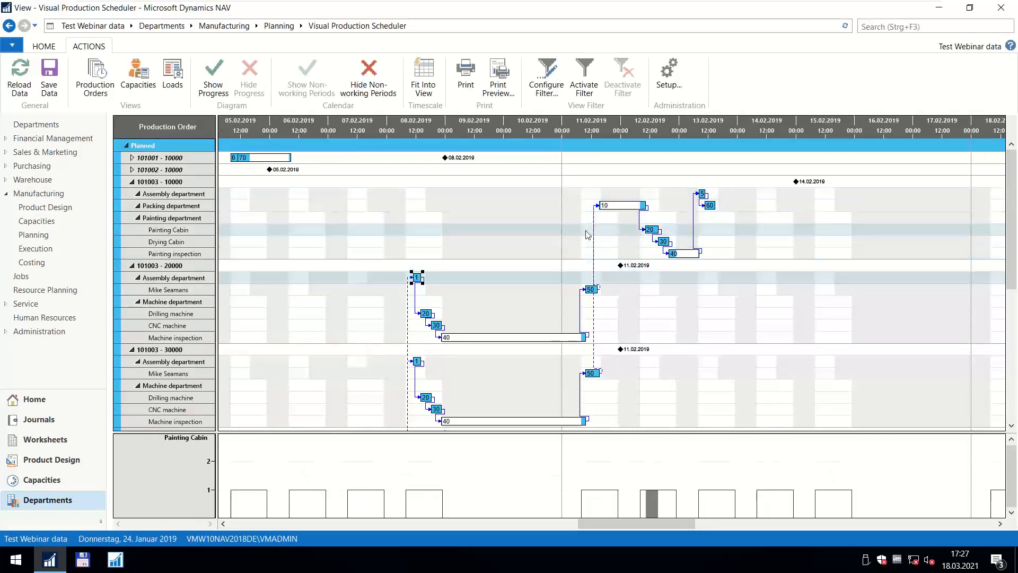
{"action": "scroll", "coordinate": [390, 356], "scroll_direction": "down", "scroll_amount": 8}
{"action": "scroll", "coordinate": [392, 215], "scroll_direction": "up", "scroll_amount": 8}
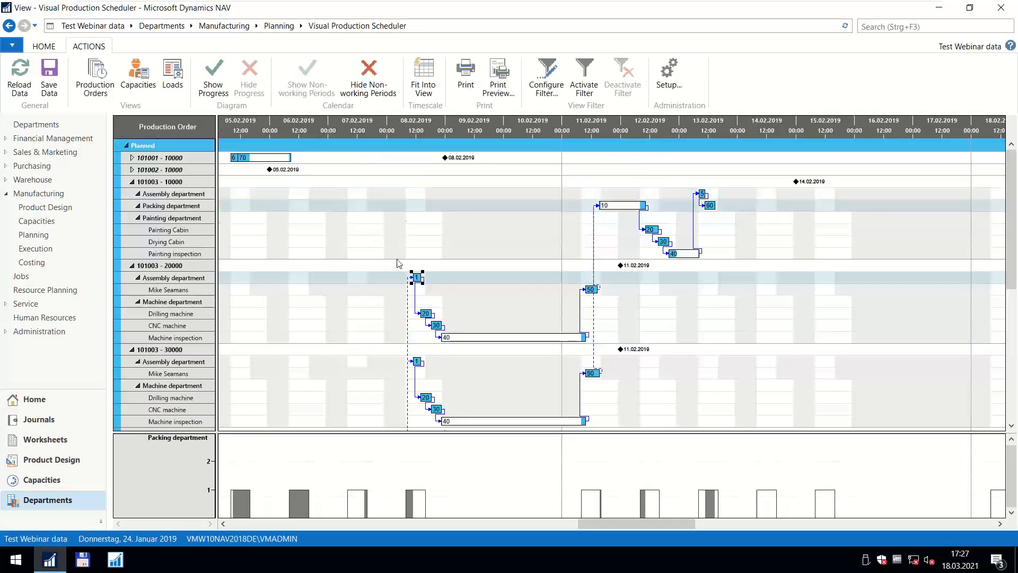
{"action": "scroll", "coordinate": [402, 211], "scroll_direction": "down", "scroll_amount": 4}
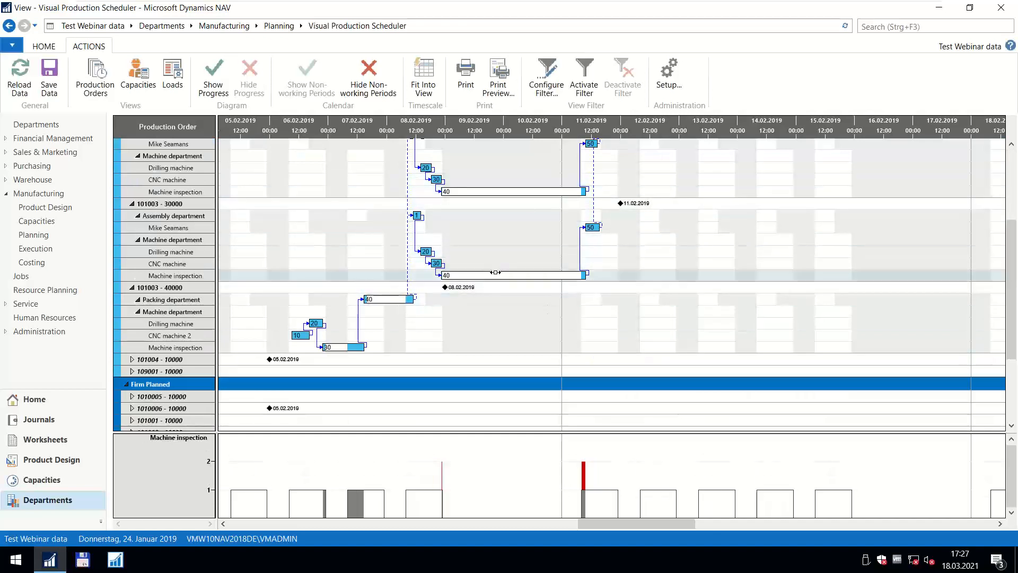
{"action": "scroll", "coordinate": [496, 276], "scroll_direction": "up", "scroll_amount": 4}
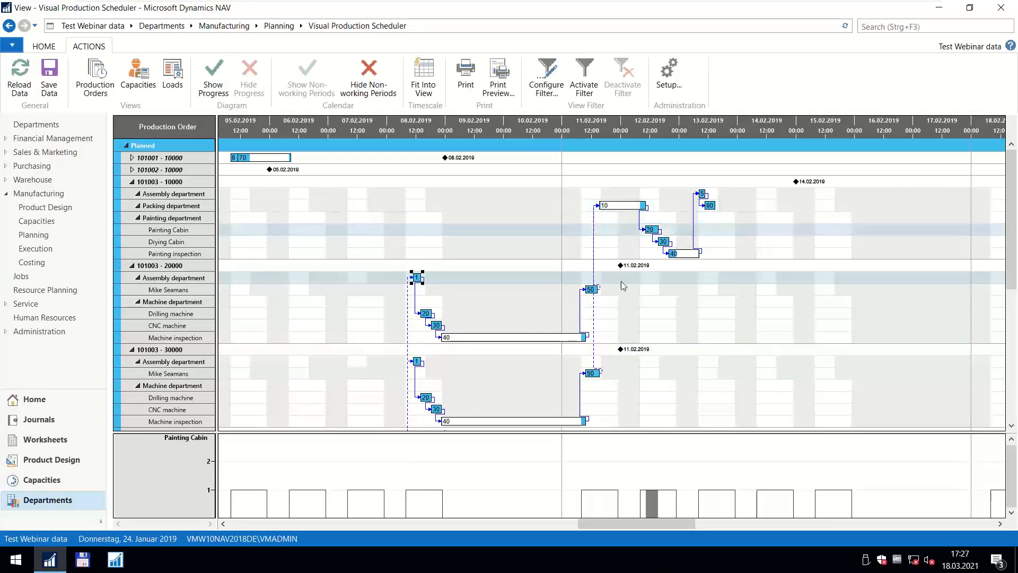
{"action": "scroll", "coordinate": [444, 325], "scroll_direction": "down", "scroll_amount": 4}
{"action": "scroll", "coordinate": [416, 276], "scroll_direction": "up", "scroll_amount": 4}
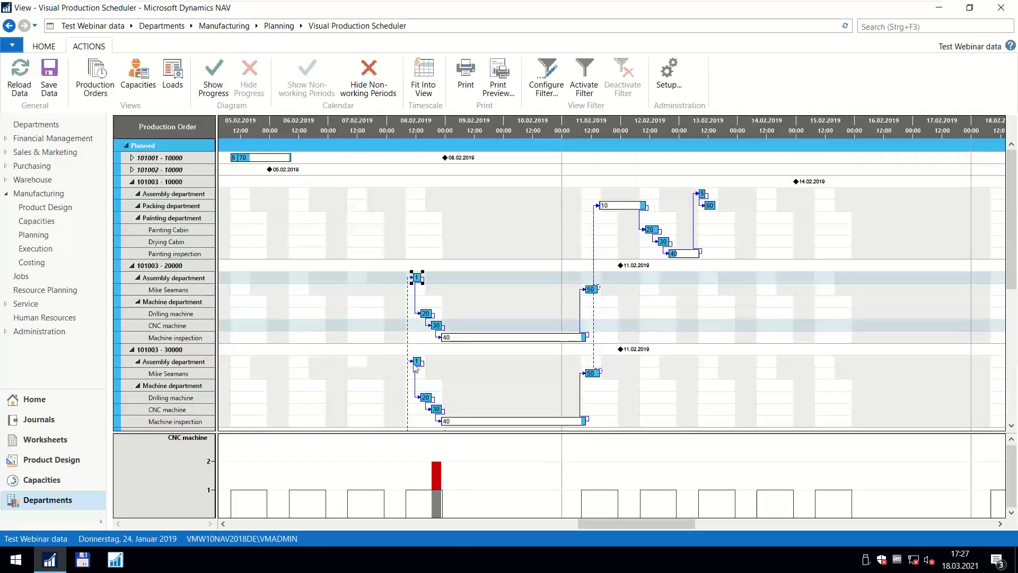
{"action": "scroll", "coordinate": [412, 349], "scroll_direction": "down", "scroll_amount": 4}
{"action": "mouse_move", "coordinate": [385, 299]}
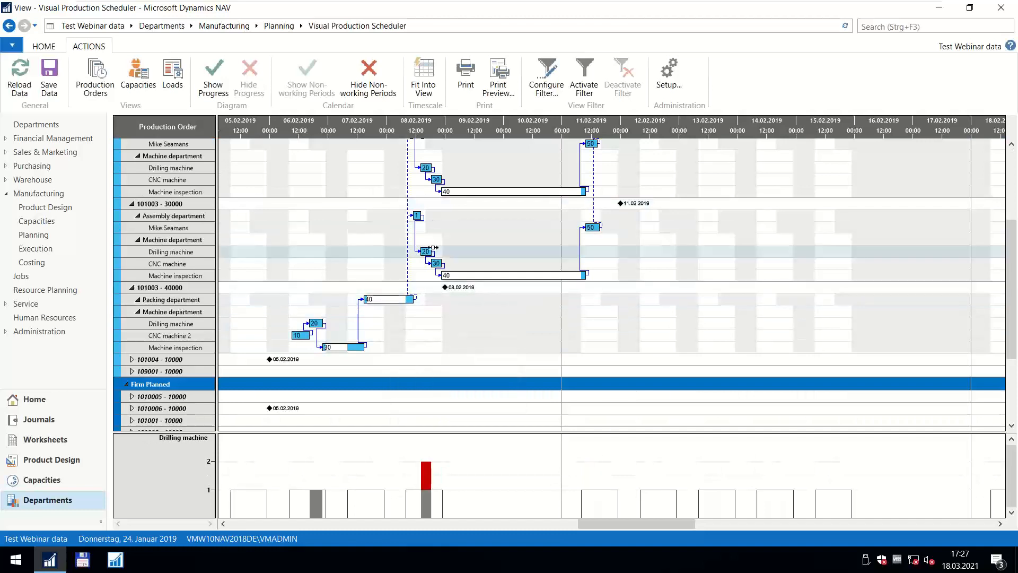
{"action": "scroll", "coordinate": [416, 265], "scroll_direction": "up", "scroll_amount": 4}
{"action": "left_click", "coordinate": [417, 277]}
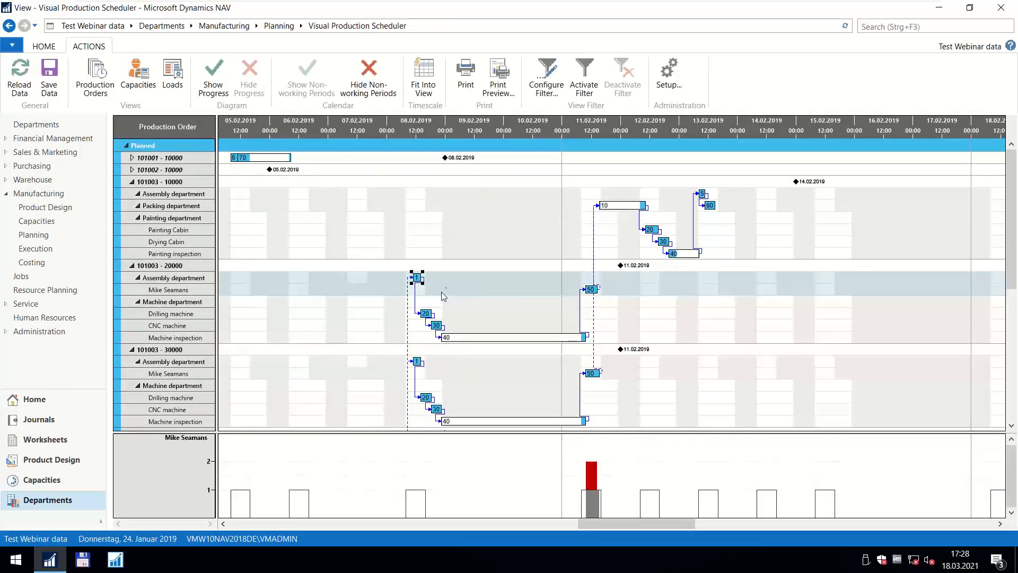
{"action": "scroll", "coordinate": [446, 318], "scroll_direction": "down", "scroll_amount": 4}
{"action": "scroll", "coordinate": [445, 318], "scroll_direction": "up", "scroll_amount": 4}
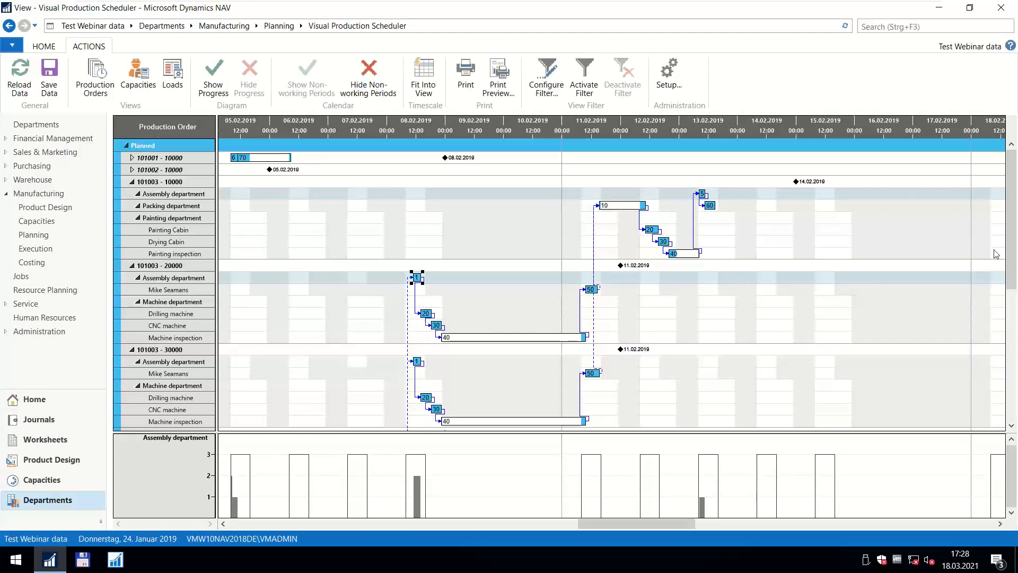
{"action": "scroll", "coordinate": [524, 249], "scroll_direction": "down", "scroll_amount": 8}
{"action": "scroll", "coordinate": [524, 249], "scroll_direction": "up", "scroll_amount": 8}
Move operation 20 on the Drilling machine in line 20000 to the evening of 08.02.2019, and check its rescheduled successor, operation 50.
{"action": "left_click_drag", "start_coordinate": [427, 312], "coordinate": [465, 313]}
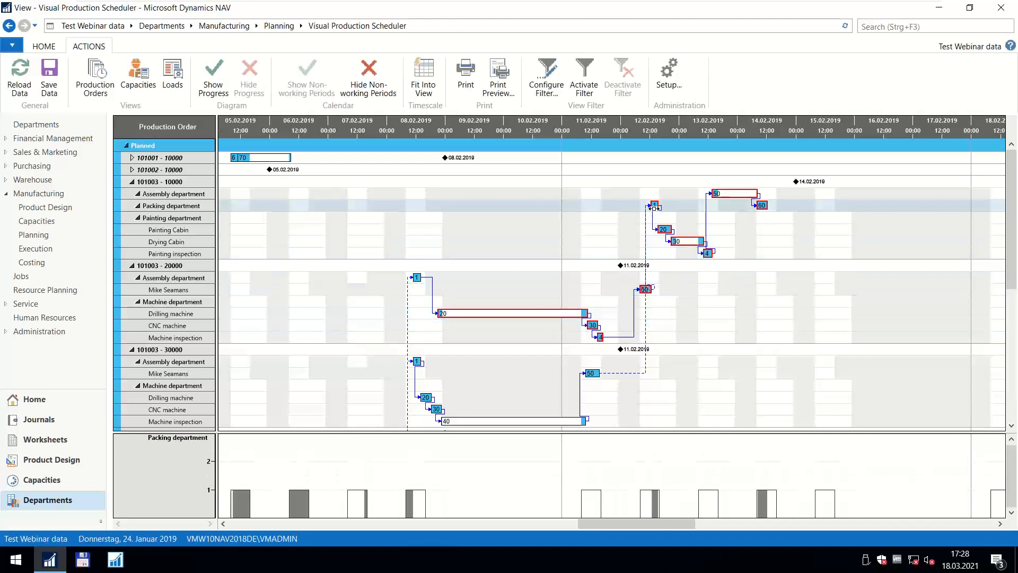
{"action": "mouse_move", "coordinate": [566, 320]}
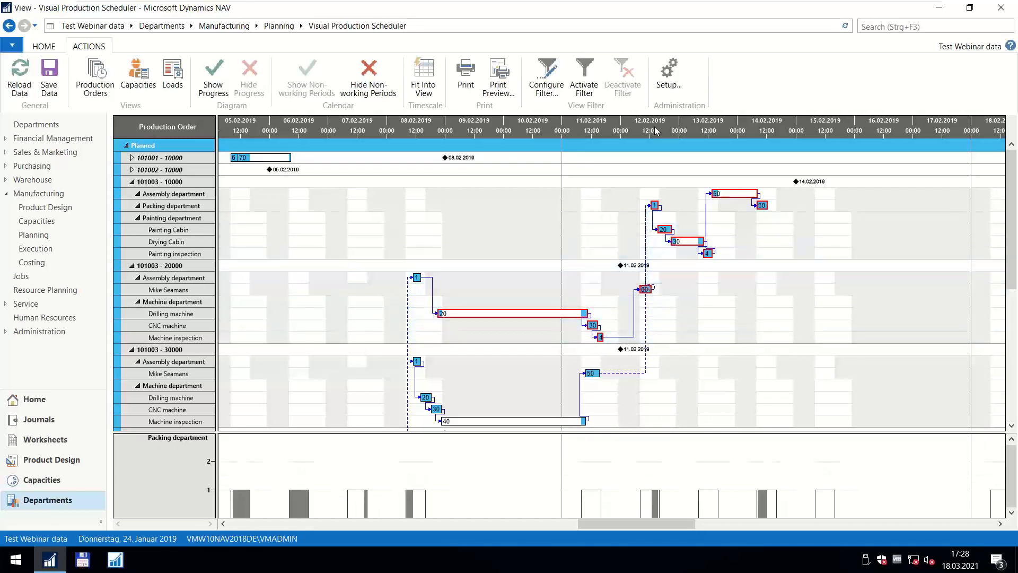
{"action": "scroll", "coordinate": [655, 290], "scroll_direction": "up", "scroll_amount": 2}
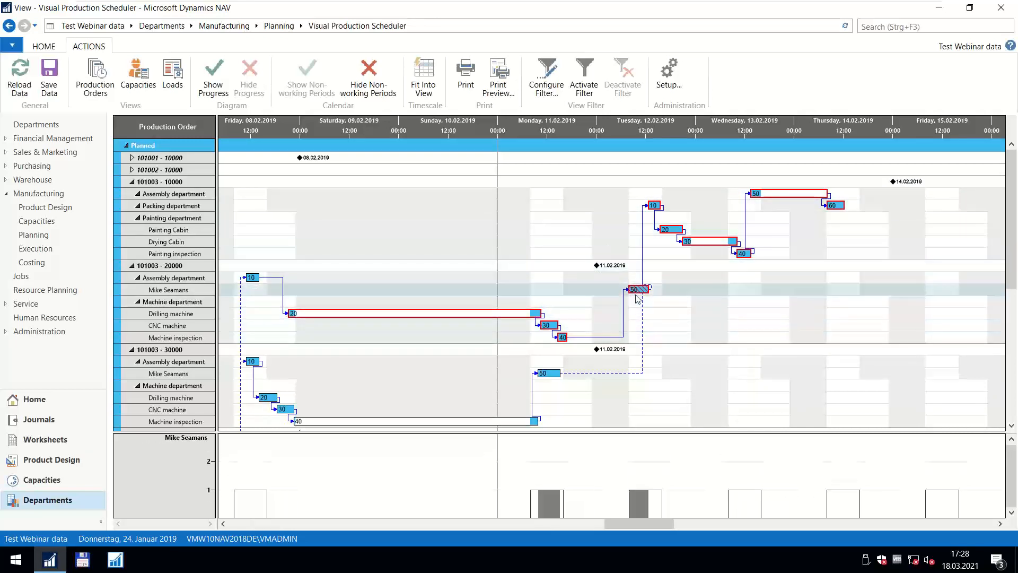
{"action": "mouse_move", "coordinate": [632, 291]}
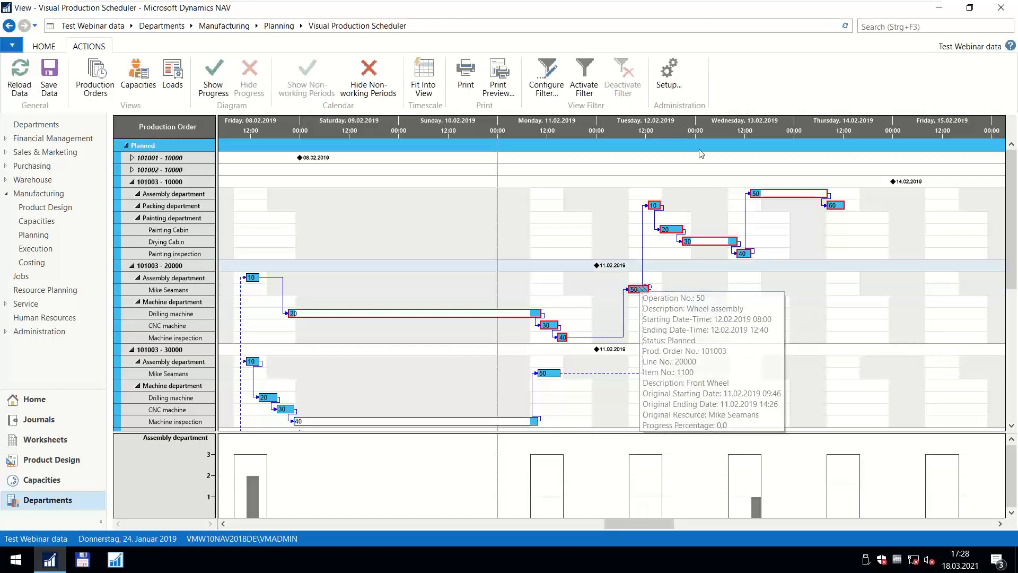
Check the rescheduled operations around 12.02.2019, and reload the schedule data, discarding the unsaved changes.
{"action": "scroll", "coordinate": [652, 139], "scroll_direction": "up", "scroll_amount": 2}
{"action": "scroll", "coordinate": [650, 137], "scroll_direction": "up", "scroll_amount": 1}
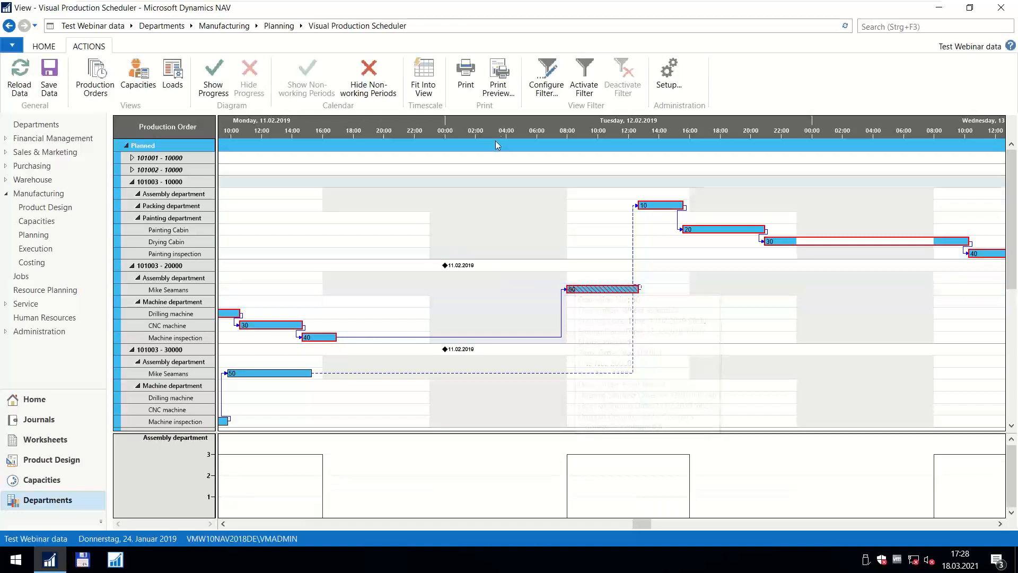
{"action": "scroll", "coordinate": [509, 130], "scroll_direction": "down", "scroll_amount": 2}
{"action": "scroll", "coordinate": [509, 130], "scroll_direction": "down", "scroll_amount": 2}
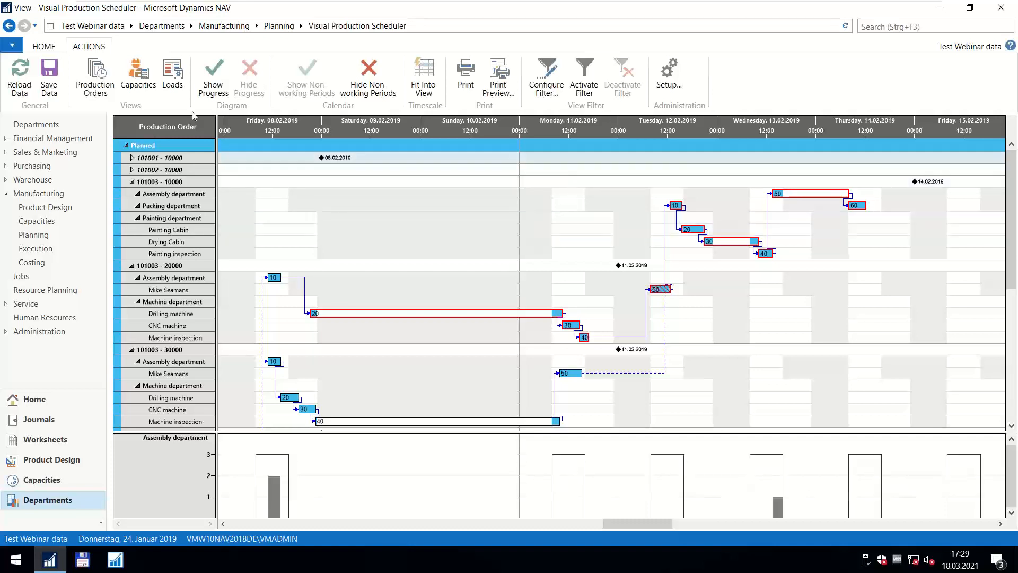
{"action": "left_click", "coordinate": [27, 95]}
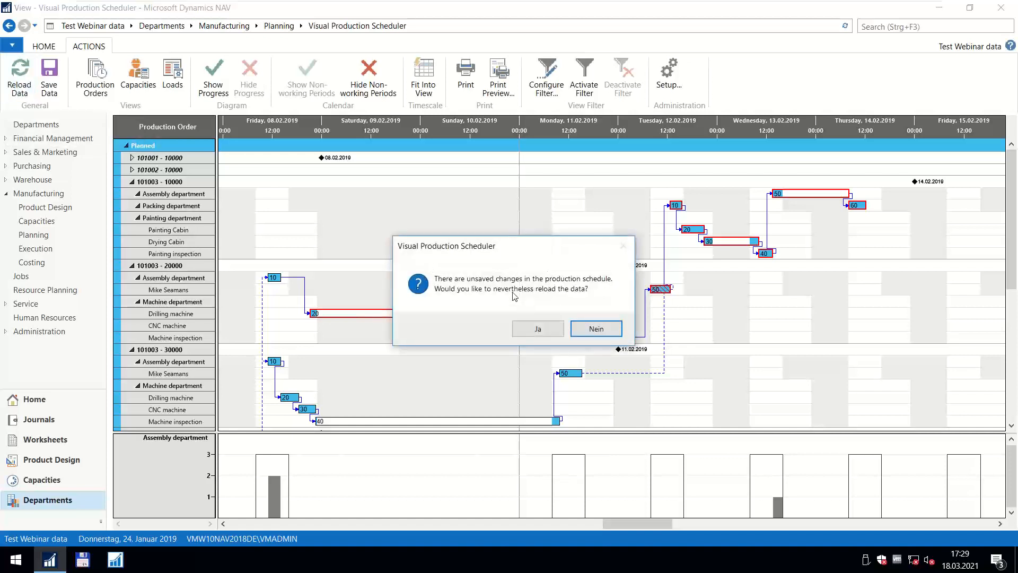
{"action": "left_click", "coordinate": [533, 335]}
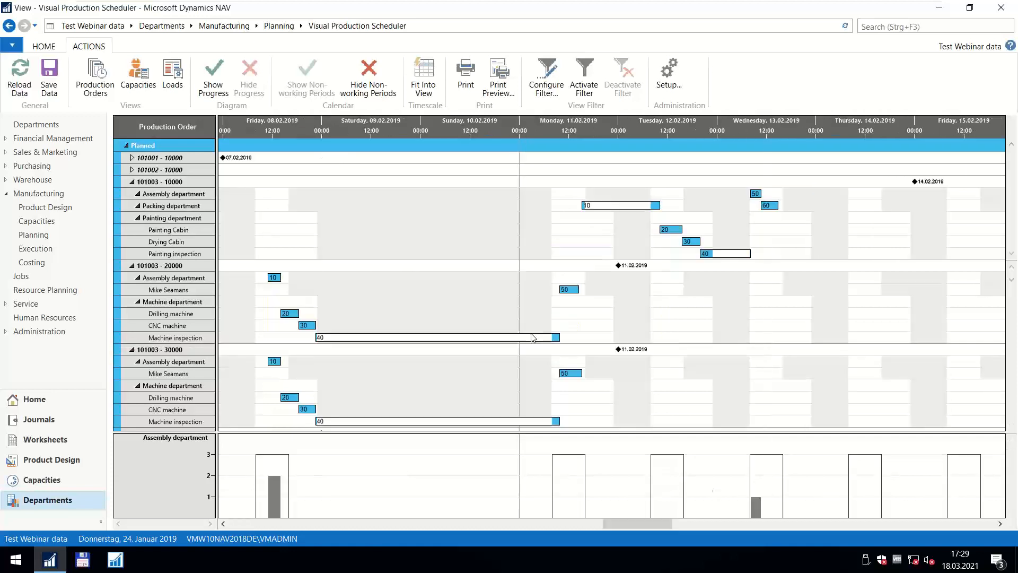
Select operation 50 in line 20000 of order 101003 and examine its dependency links across the order's other lines.
{"action": "left_click", "coordinate": [567, 290]}
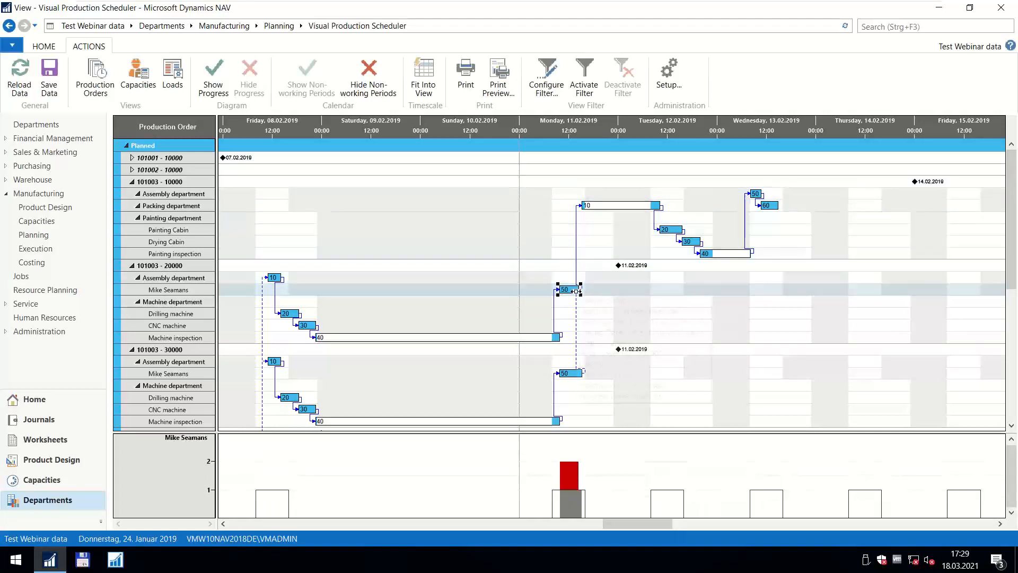
{"action": "mouse_move", "coordinate": [576, 290]}
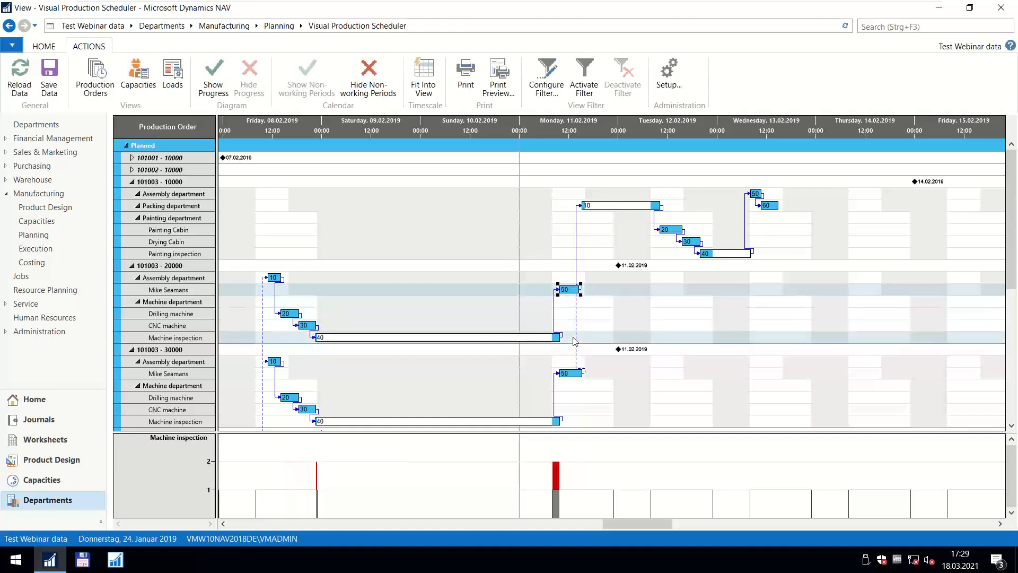
{"action": "scroll", "coordinate": [571, 312], "scroll_direction": "down", "scroll_amount": 4}
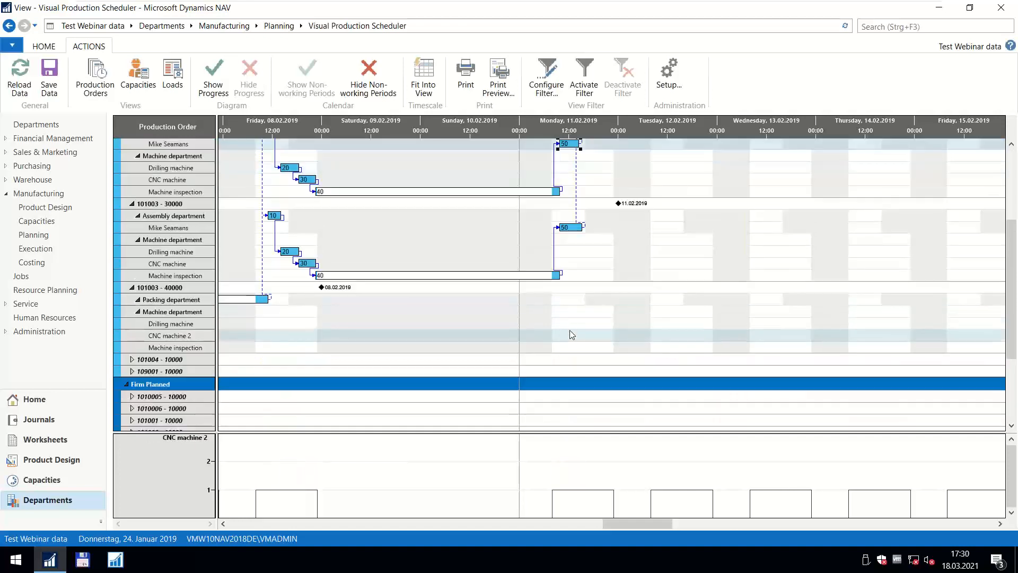
{"action": "scroll", "coordinate": [318, 201], "scroll_direction": "up", "scroll_amount": 4}
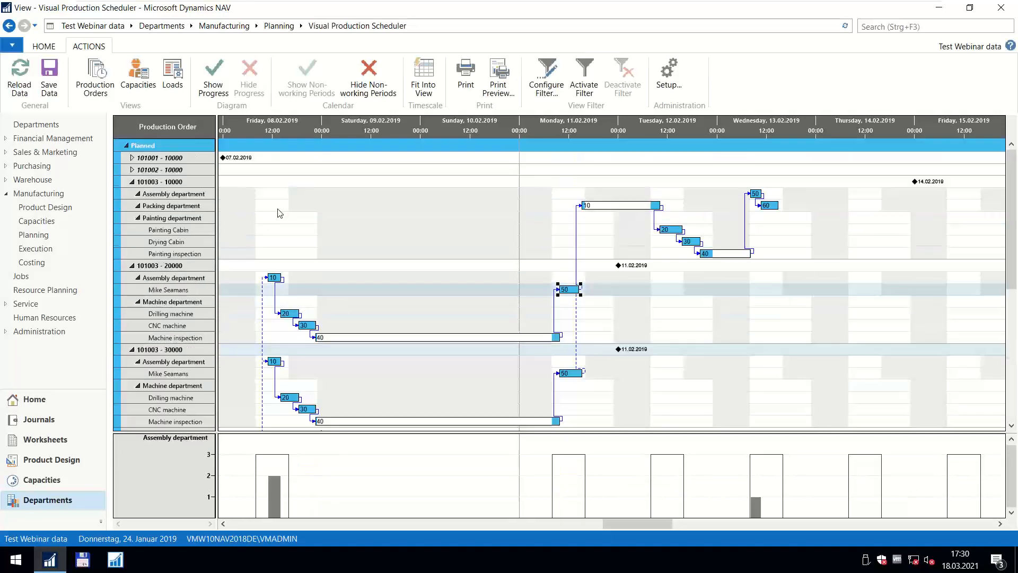
Collapse the Planned orders and expand line 10000 of released order 101005 to show its operations by resource.
{"action": "left_click", "coordinate": [126, 146]}
{"action": "left_click_drag", "start_coordinate": [275, 128], "coordinate": [876, 128]}
{"action": "scroll", "coordinate": [607, 129], "scroll_direction": "down", "scroll_amount": 2}
{"action": "scroll", "coordinate": [609, 133], "scroll_direction": "down", "scroll_amount": 5}
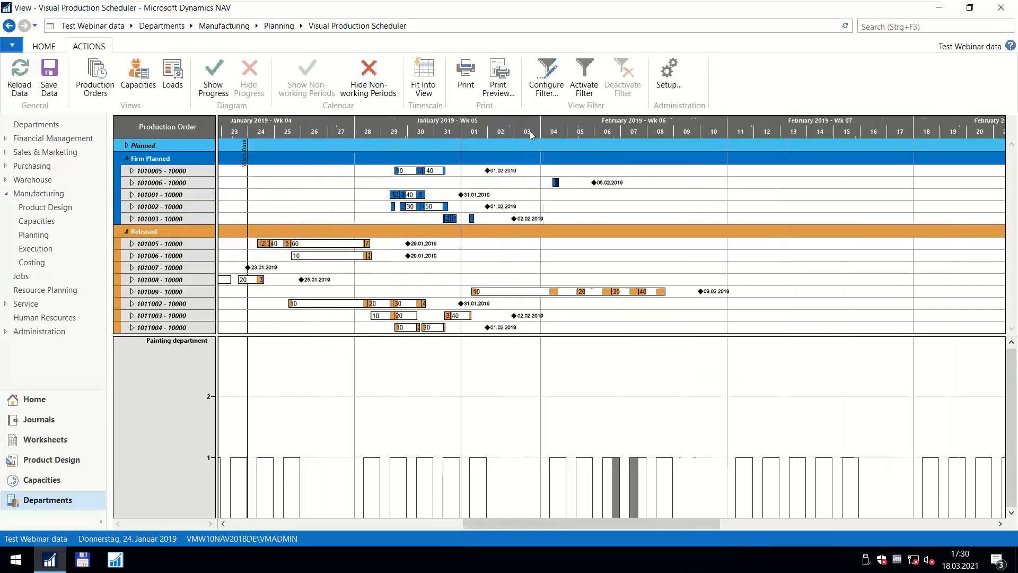
{"action": "left_click_drag", "start_coordinate": [608, 135], "coordinate": [508, 131]}
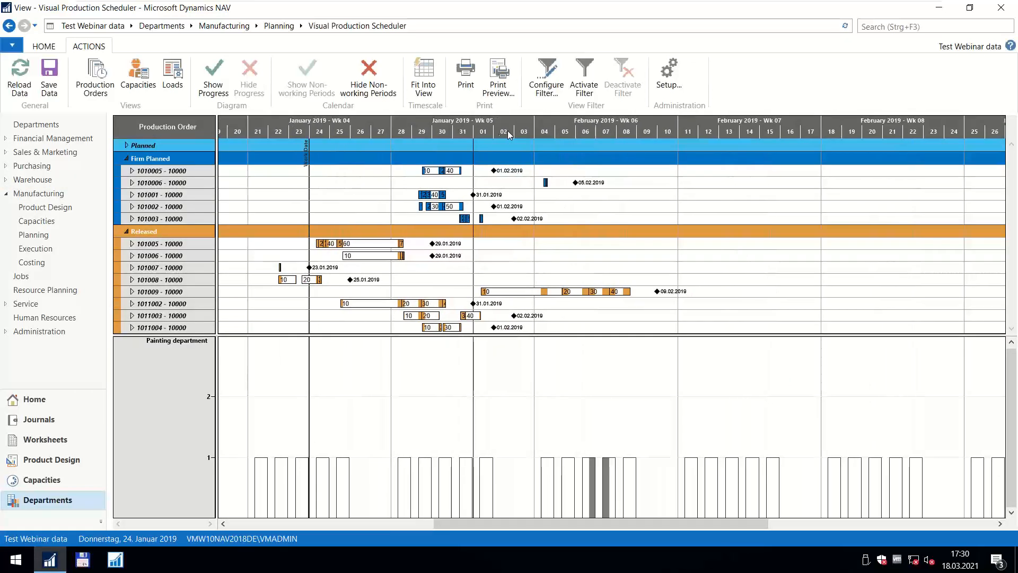
{"action": "left_click", "coordinate": [132, 243]}
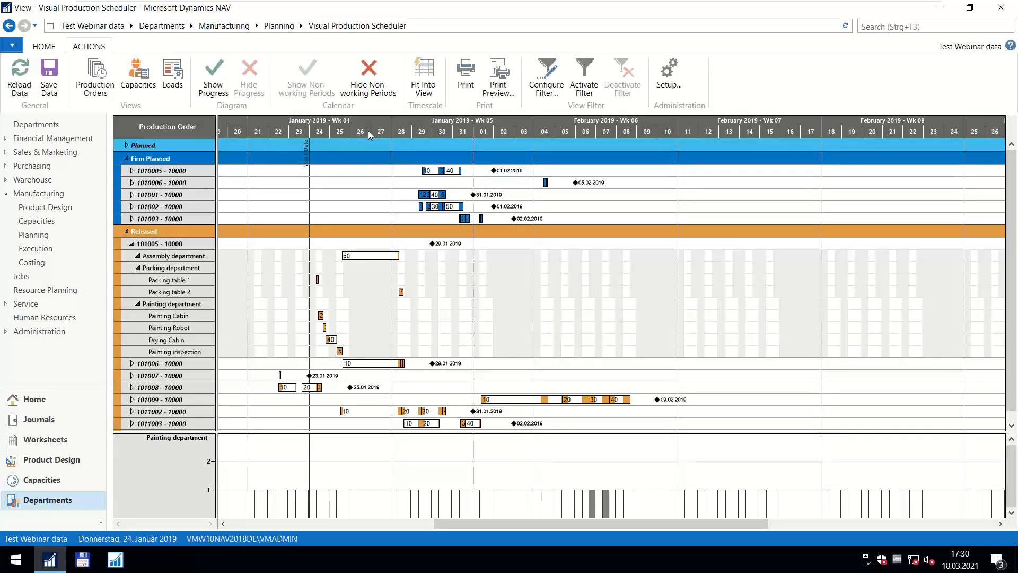
Show the operations' progress in the diagram for the orders around the end of January 2019.
{"action": "scroll", "coordinate": [327, 132], "scroll_direction": "up", "scroll_amount": 3}
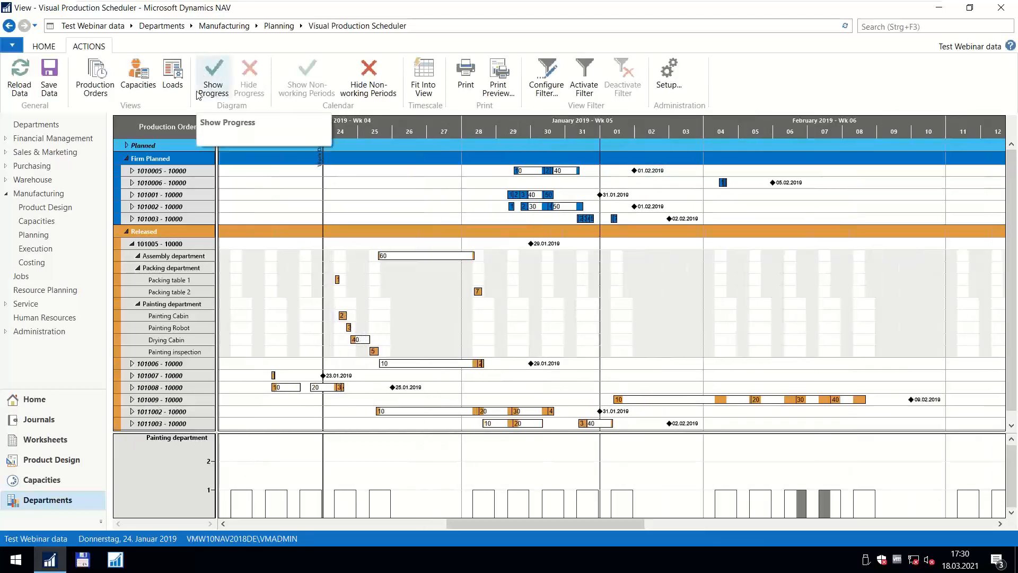
{"action": "left_click", "coordinate": [213, 85]}
{"action": "scroll", "coordinate": [384, 125], "scroll_direction": "up", "scroll_amount": 2}
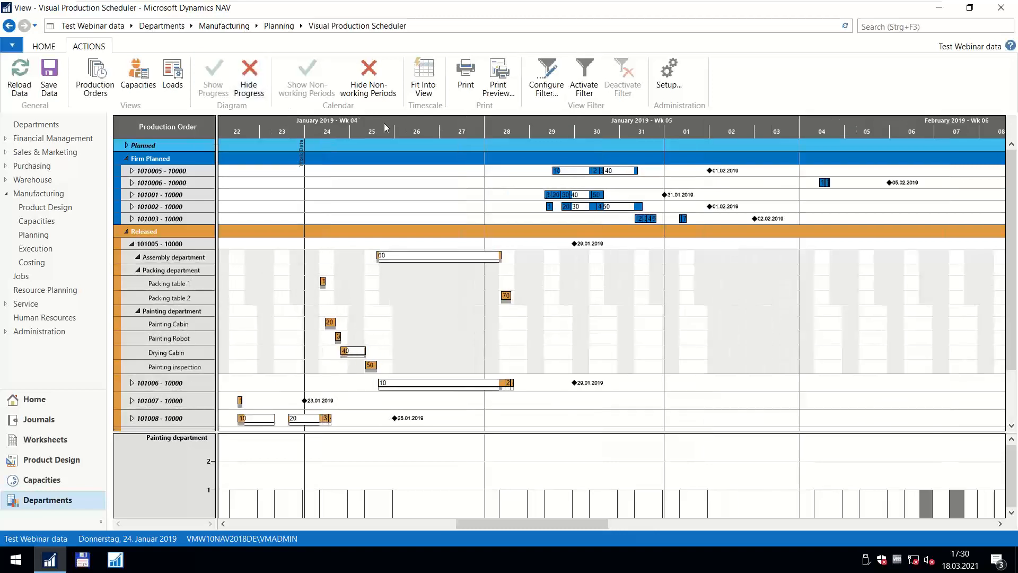
Examine the progress bars of order 101005's operations, from operation 10 on Packing table 1 to operation 50 on Painting inspection.
{"action": "left_click_drag", "start_coordinate": [373, 131], "coordinate": [396, 132]}
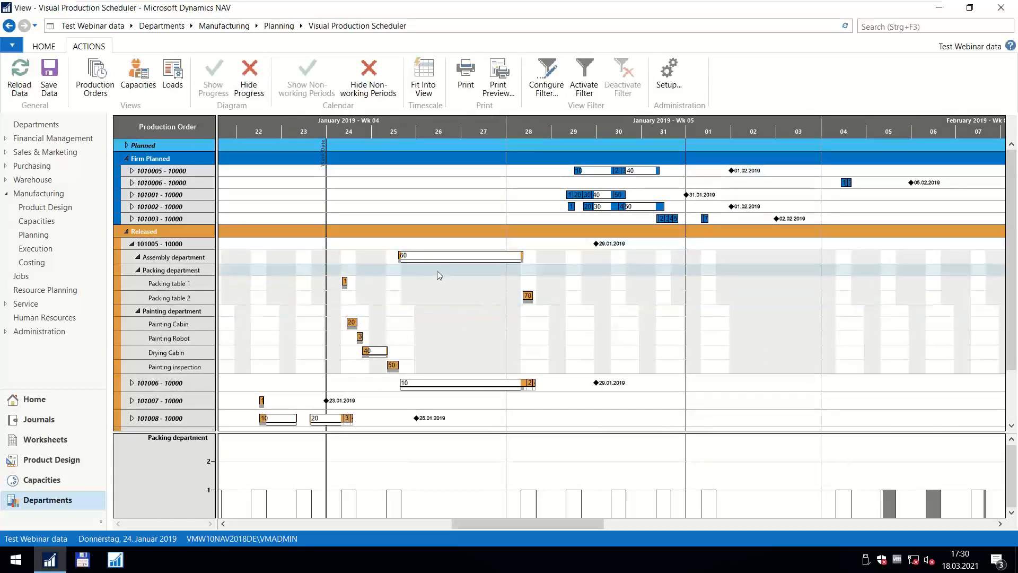
{"action": "scroll", "coordinate": [416, 130], "scroll_direction": "up", "scroll_amount": 2}
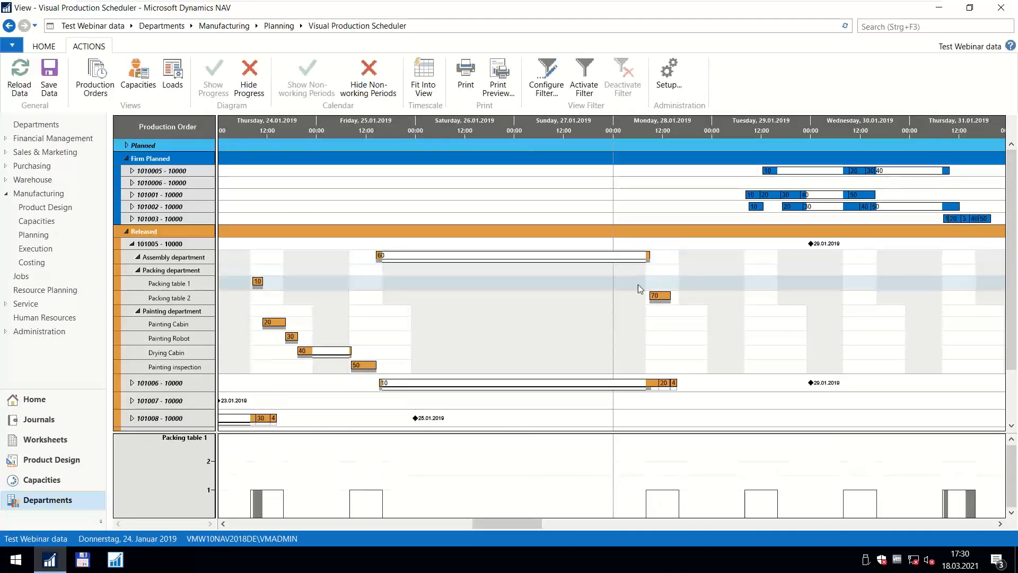
{"action": "left_click_drag", "start_coordinate": [317, 132], "coordinate": [440, 133]}
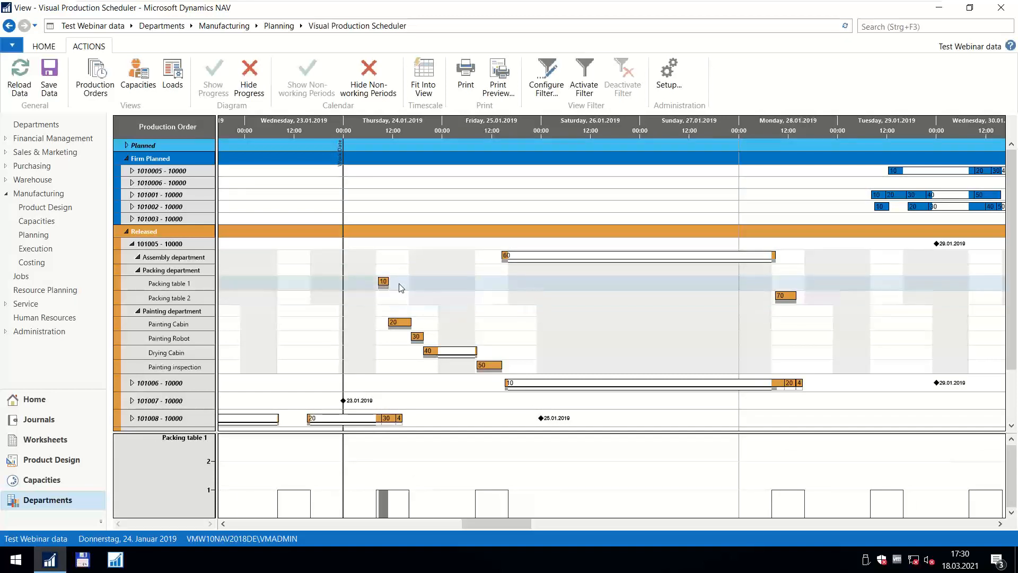
{"action": "mouse_move", "coordinate": [384, 281]}
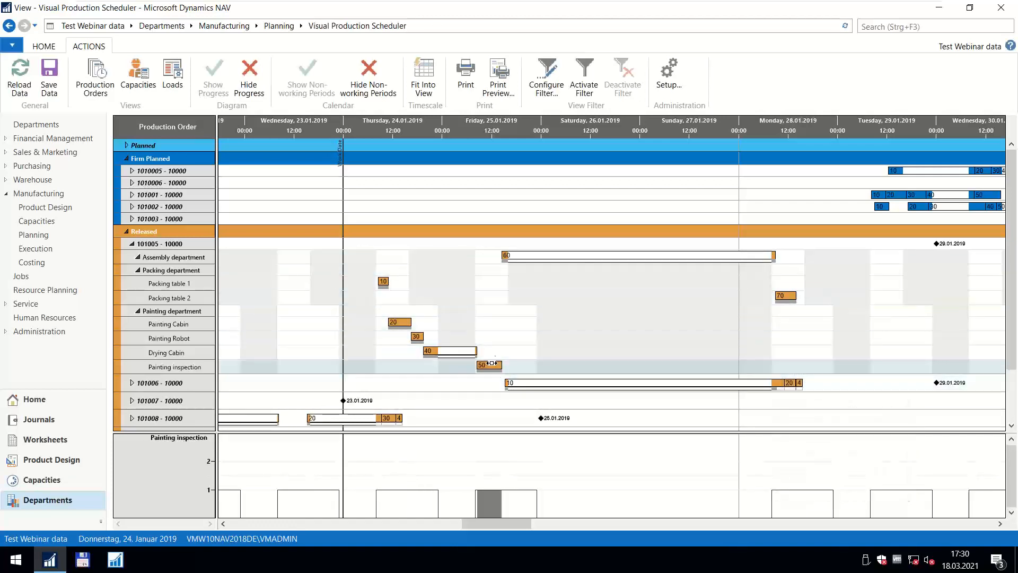
{"action": "mouse_move", "coordinate": [493, 360]}
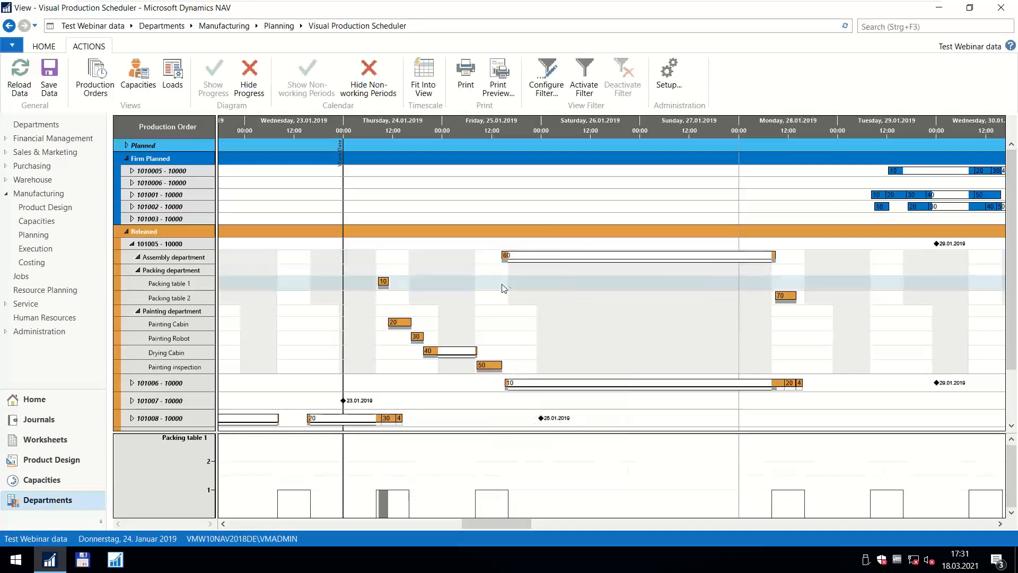
Expand released order 101009, select operation 10 in its Assembly department, and check the operation's details and dependency links.
{"action": "scroll", "coordinate": [506, 288], "scroll_direction": "down", "scroll_amount": 3}
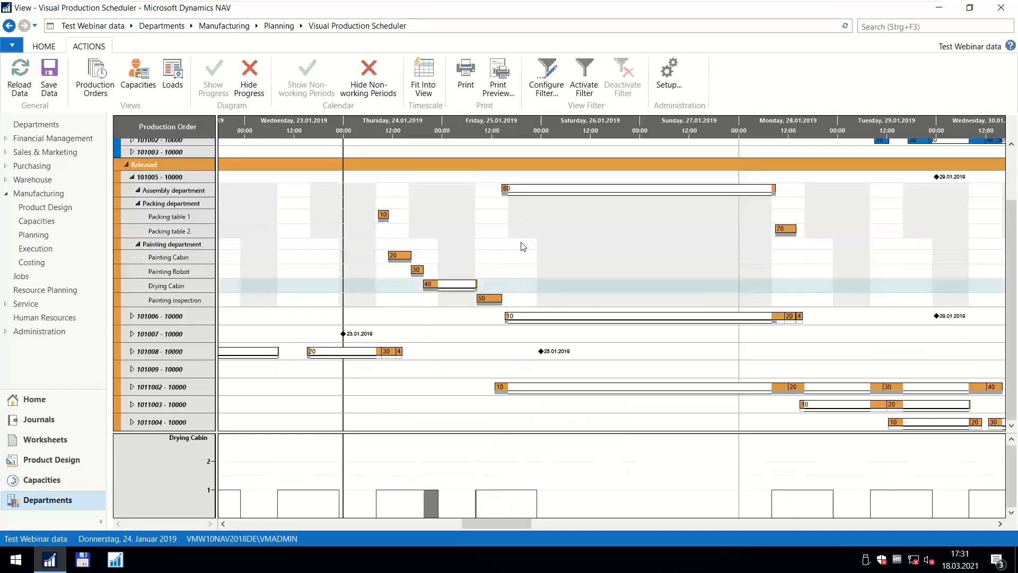
{"action": "scroll", "coordinate": [720, 275], "scroll_direction": "down", "scroll_amount": 4}
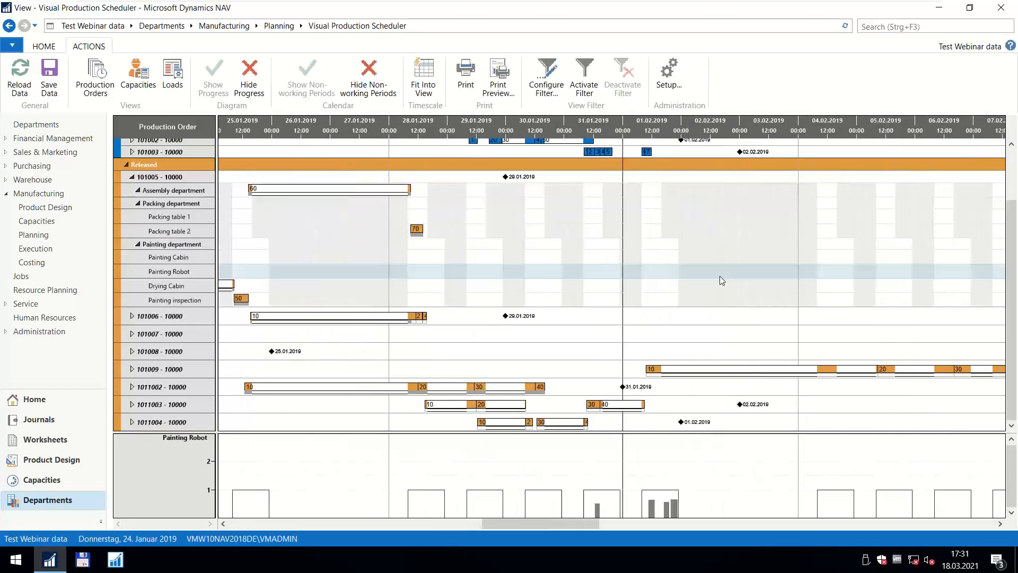
{"action": "left_click", "coordinate": [133, 374]}
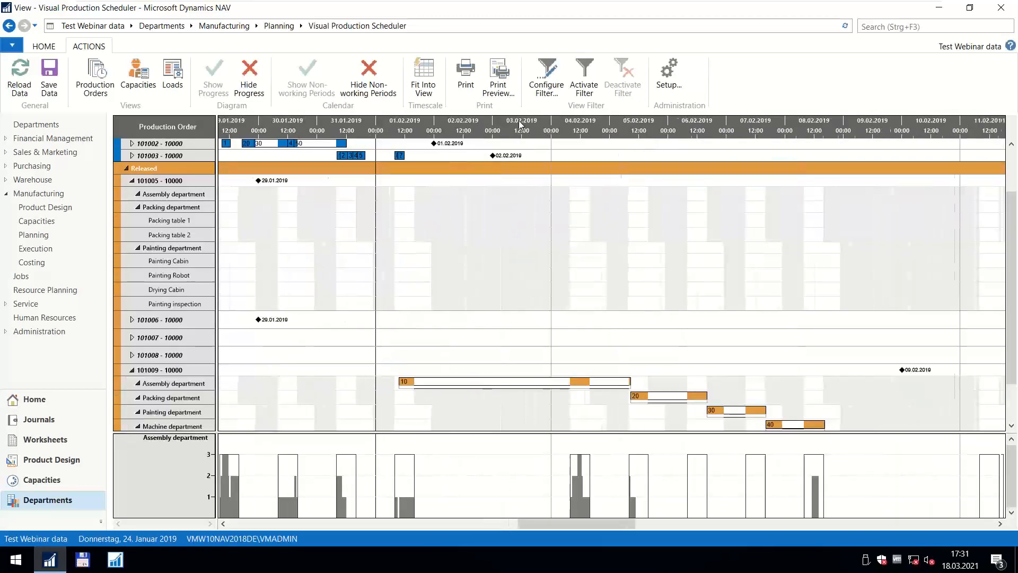
{"action": "left_click", "coordinate": [497, 327]}
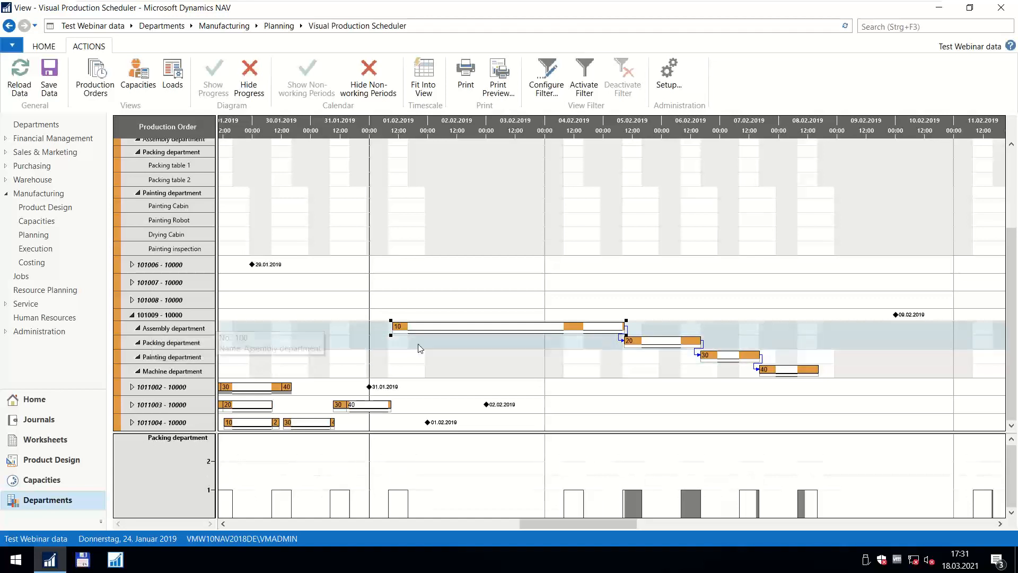
{"action": "mouse_move", "coordinate": [414, 330]}
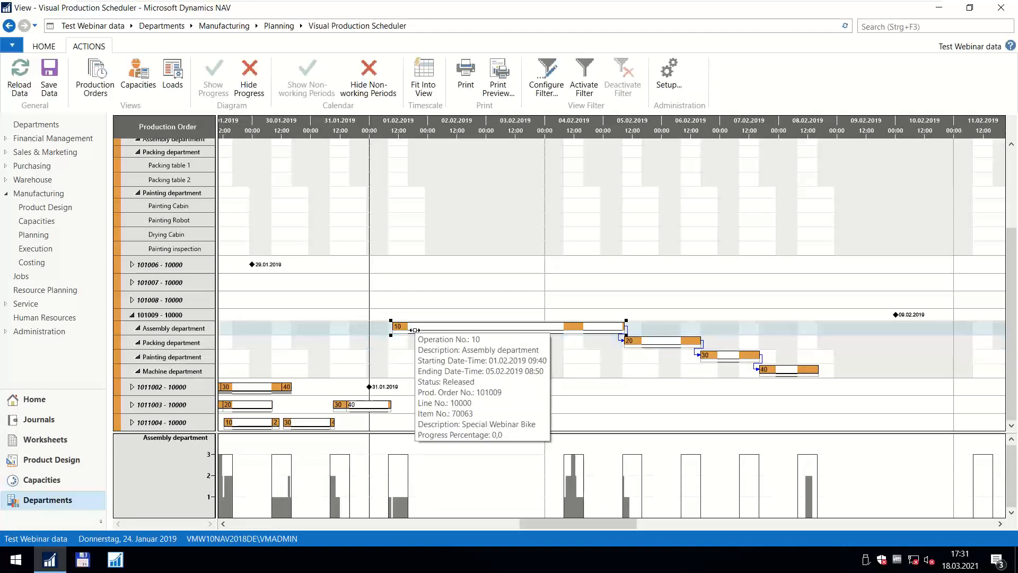
{"action": "scroll", "coordinate": [479, 133], "scroll_direction": "up", "scroll_amount": 2}
{"action": "scroll", "coordinate": [479, 133], "scroll_direction": "down", "scroll_amount": 2}
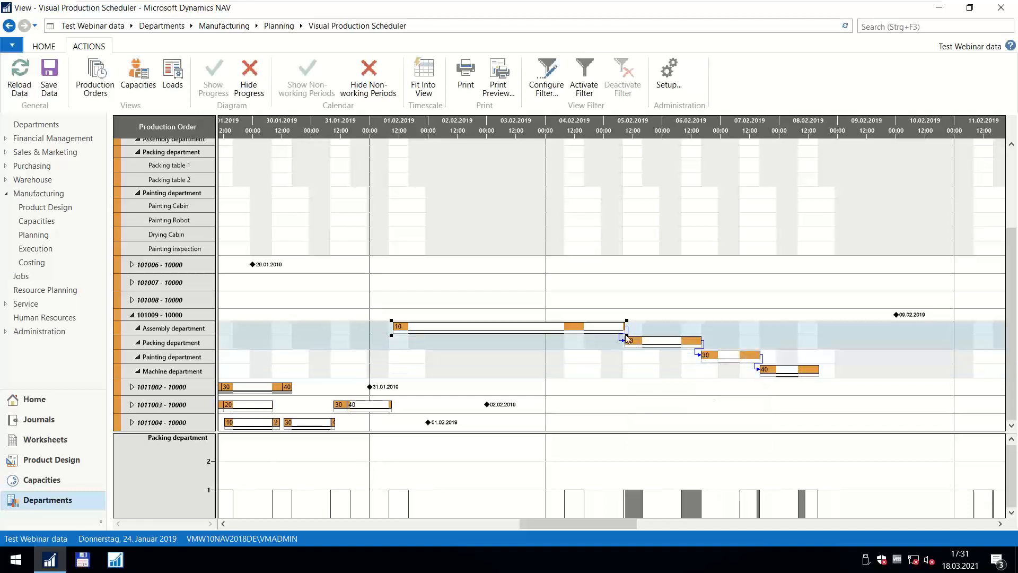
Open the released production order card for 101009 from operation 10, review its general data and lines, and close it.
{"action": "double_click", "coordinate": [509, 329]}
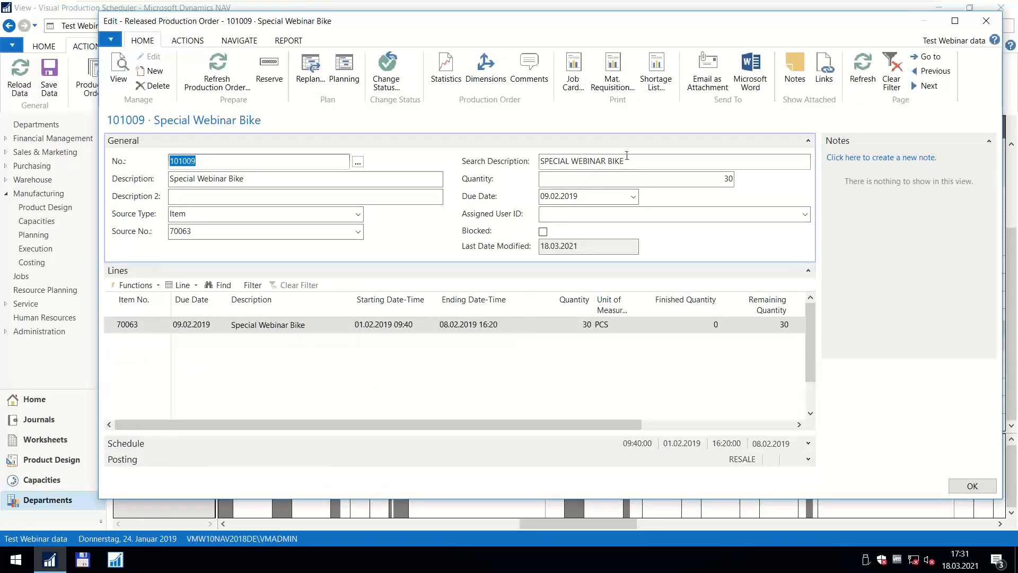
{"action": "left_click", "coordinate": [606, 165]}
{"action": "key", "text": "End"}
{"action": "left_click_drag", "start_coordinate": [560, 162], "coordinate": [630, 162]}
{"action": "left_click", "coordinate": [634, 162]}
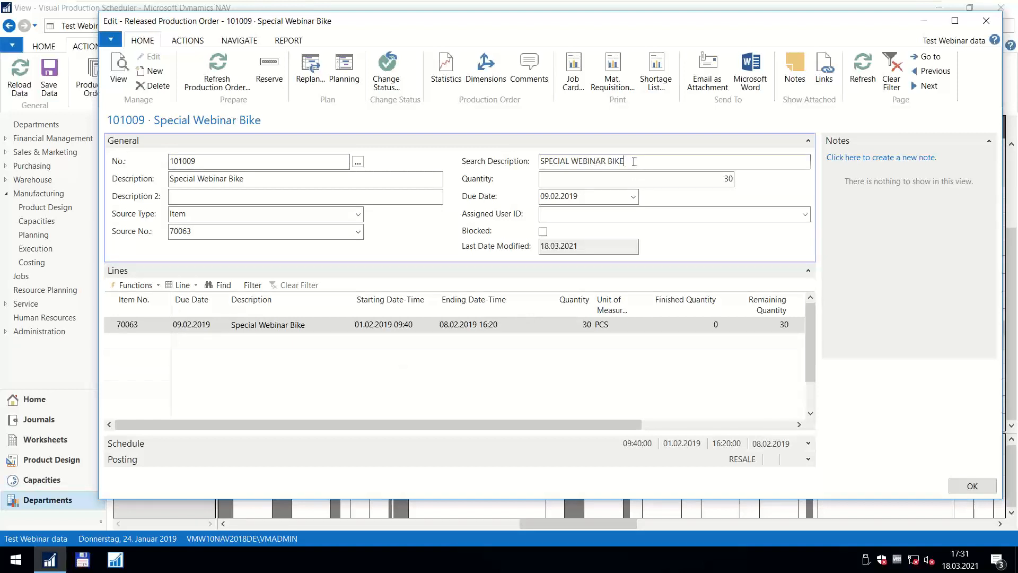
{"action": "left_click", "coordinate": [972, 486]}
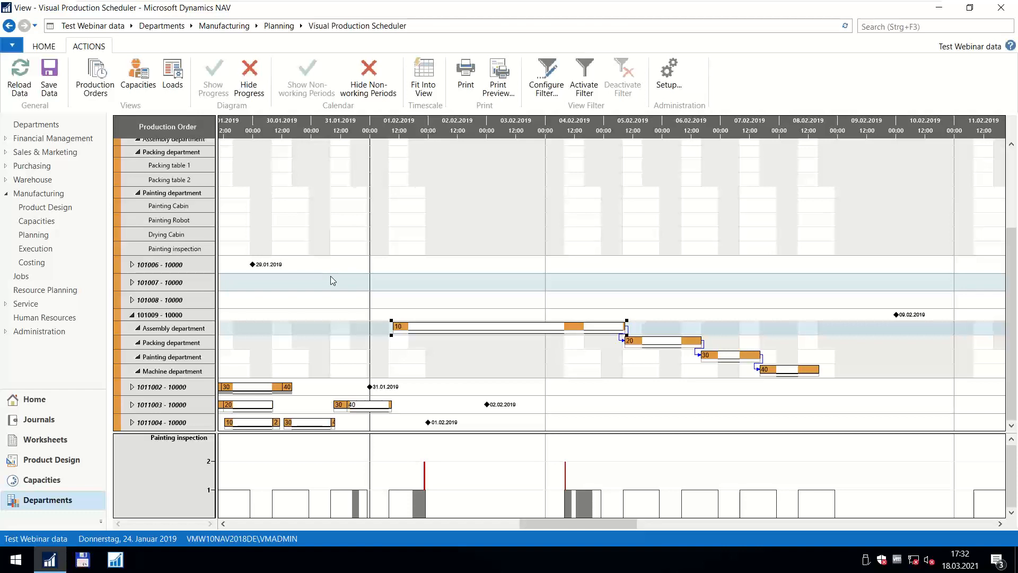
Switch to the Capacities view and show the work and machine centers' operations for late January to mid-February 2019.
{"action": "left_click", "coordinate": [138, 91]}
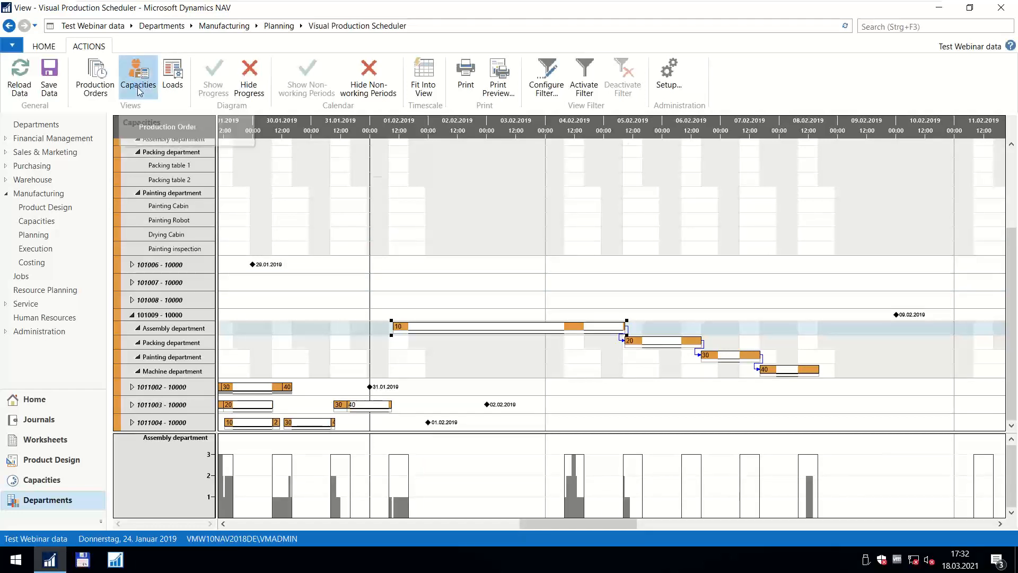
{"action": "scroll", "coordinate": [500, 135], "scroll_direction": "down", "scroll_amount": 1}
{"action": "scroll", "coordinate": [500, 135], "scroll_direction": "down", "scroll_amount": 1}
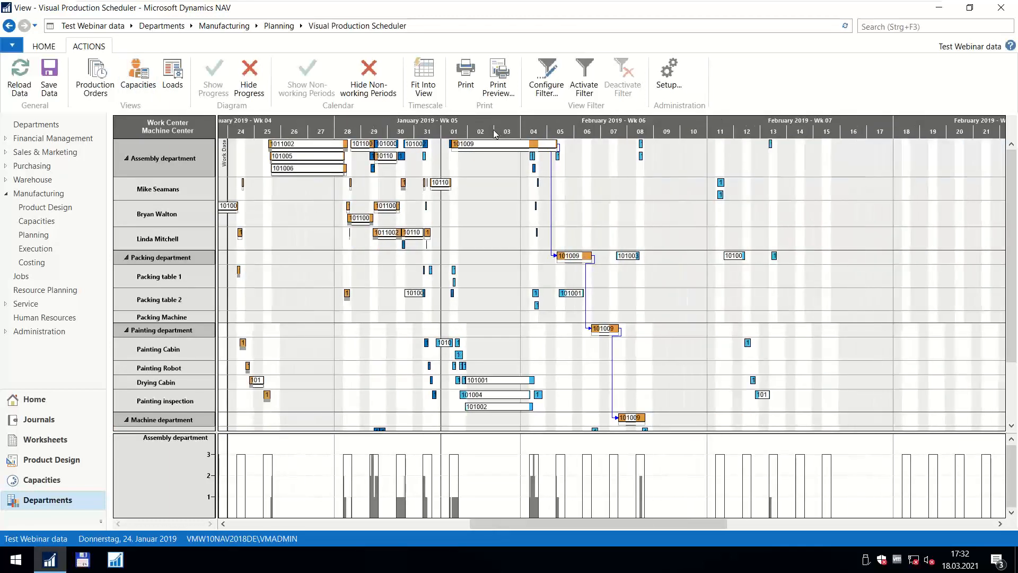
{"action": "scroll", "coordinate": [474, 133], "scroll_direction": "up", "scroll_amount": 2}
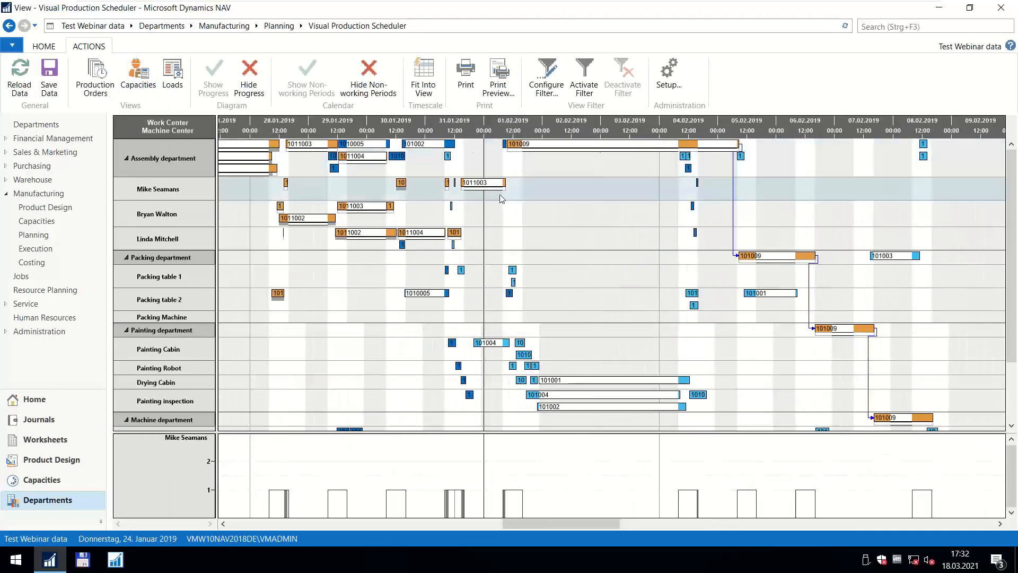
{"action": "scroll", "coordinate": [467, 134], "scroll_direction": "down", "scroll_amount": 2}
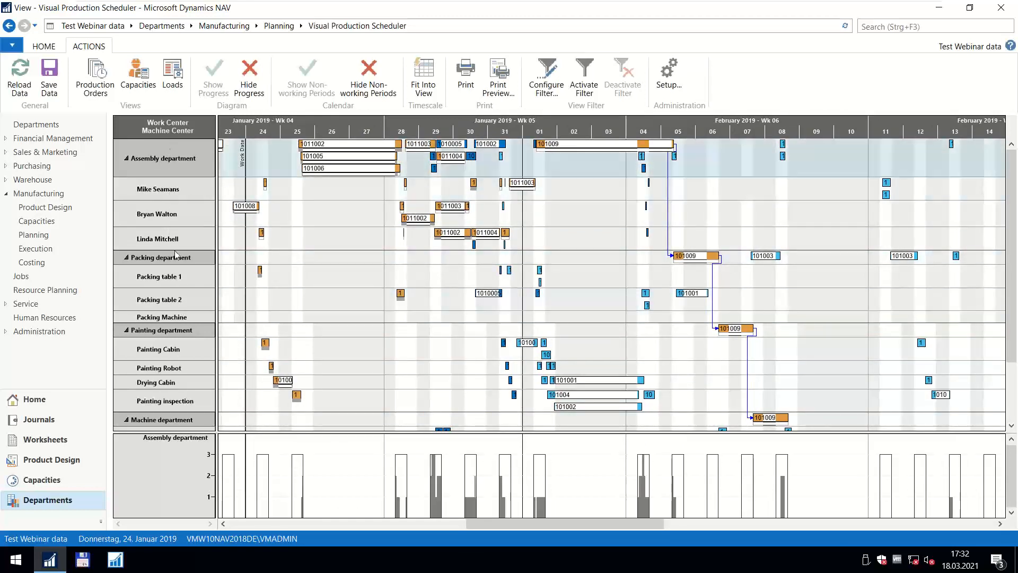
Look through the work and machine centers down to Machine inspection, and examine the assignments around 31.01.2019 more closely.
{"action": "scroll", "coordinate": [173, 404], "scroll_direction": "down", "scroll_amount": 3}
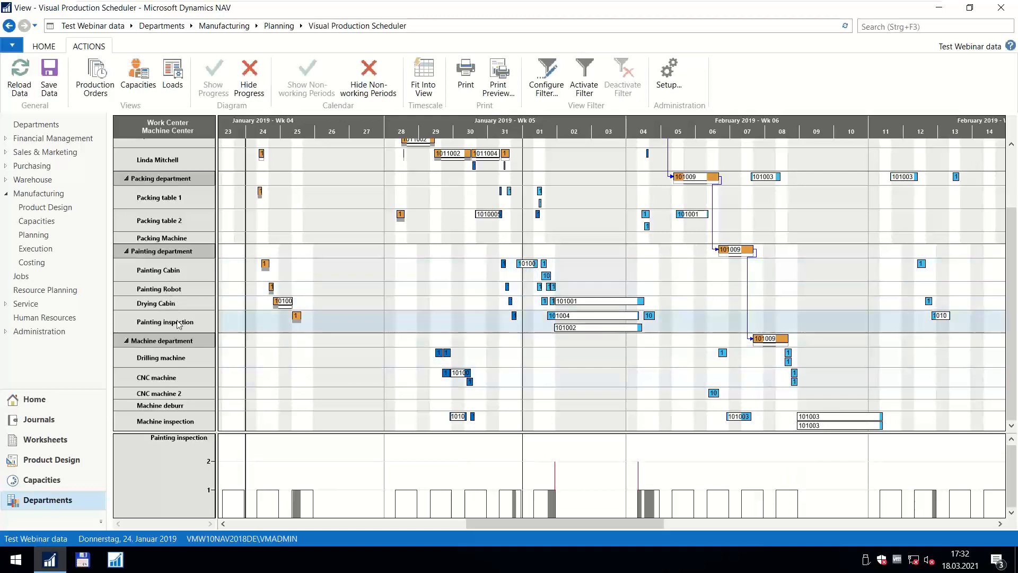
{"action": "scroll", "coordinate": [178, 325], "scroll_direction": "up", "scroll_amount": 3}
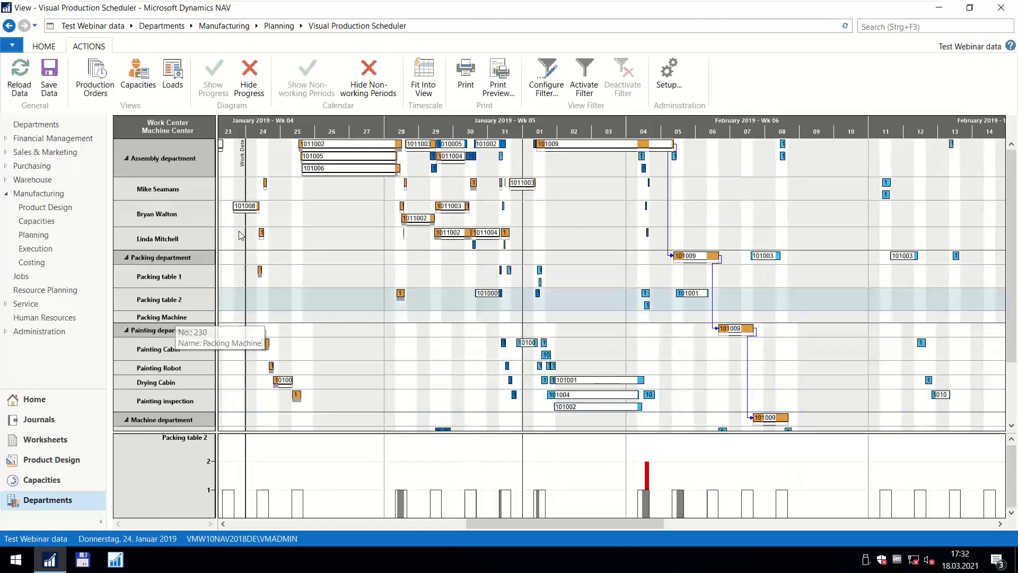
{"action": "left_click_drag", "start_coordinate": [329, 132], "coordinate": [433, 135]}
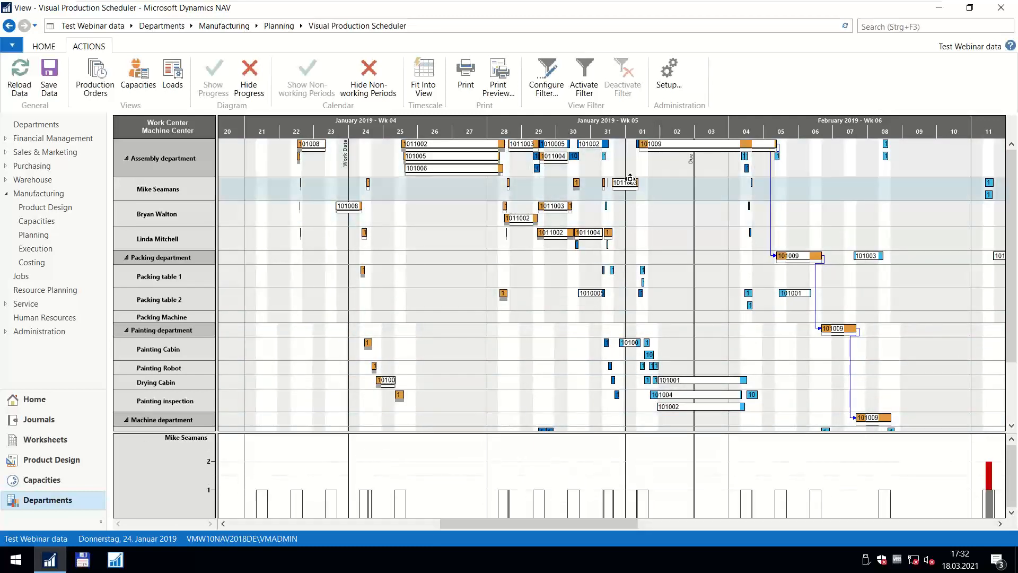
{"action": "scroll", "coordinate": [615, 136], "scroll_direction": "up", "scroll_amount": 4}
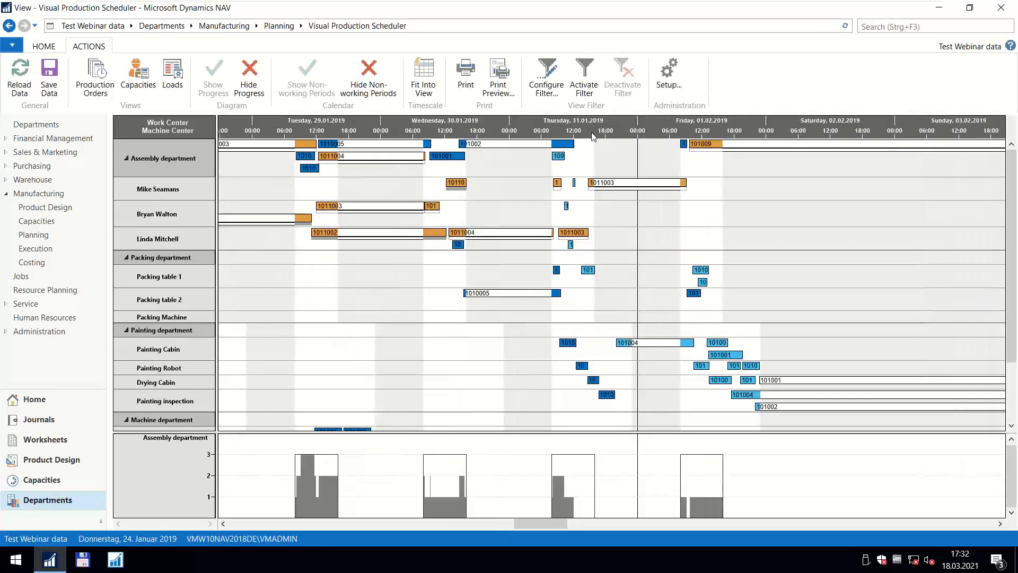
Open the Webinar bike view filter for editing and review its Work Center, Machine Center and Prod. Order Line sections.
{"action": "scroll", "coordinate": [571, 128], "scroll_direction": "down", "scroll_amount": 3}
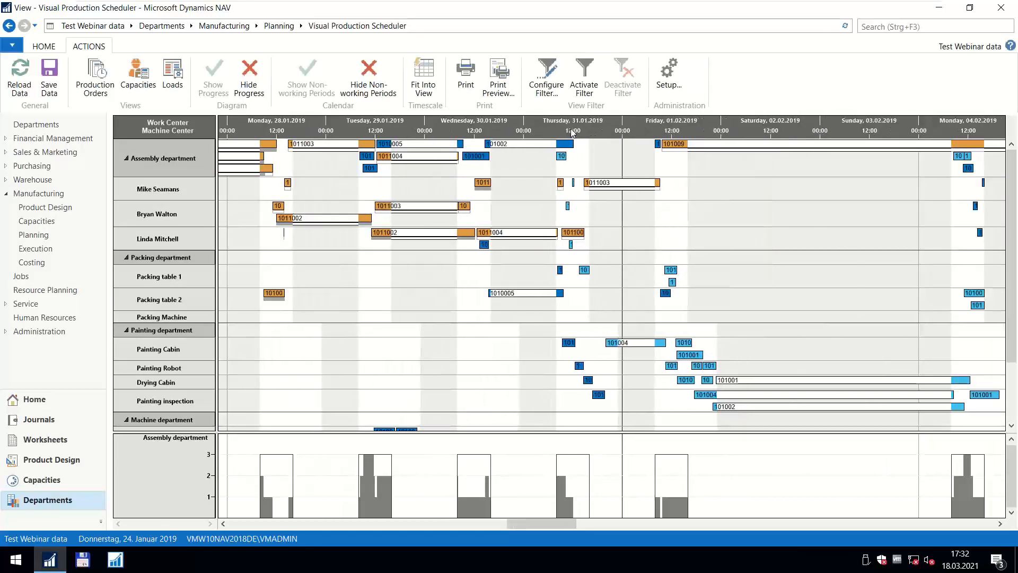
{"action": "left_click", "coordinate": [546, 86]}
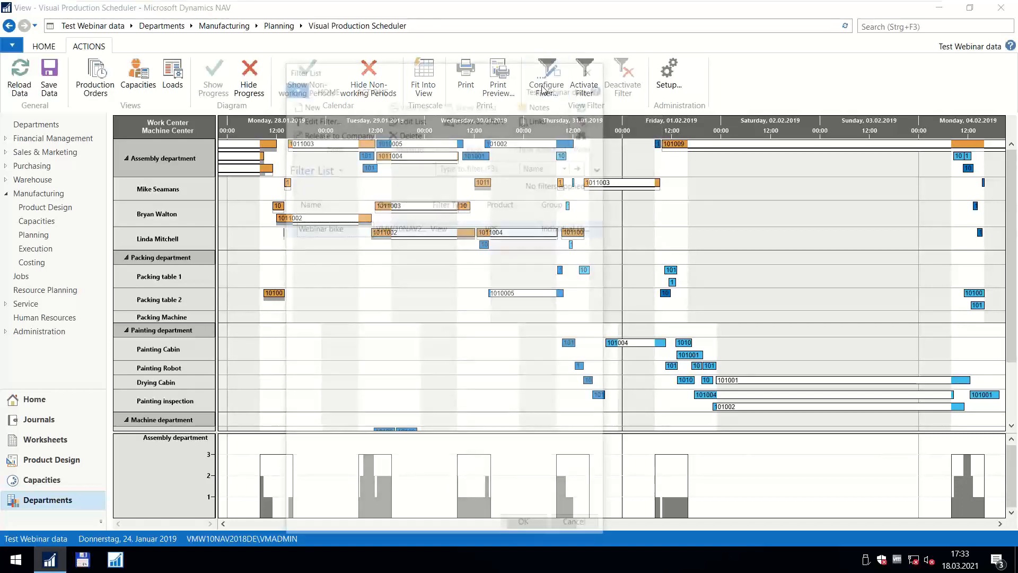
{"action": "left_click_drag", "start_coordinate": [454, 72], "coordinate": [477, 61]}
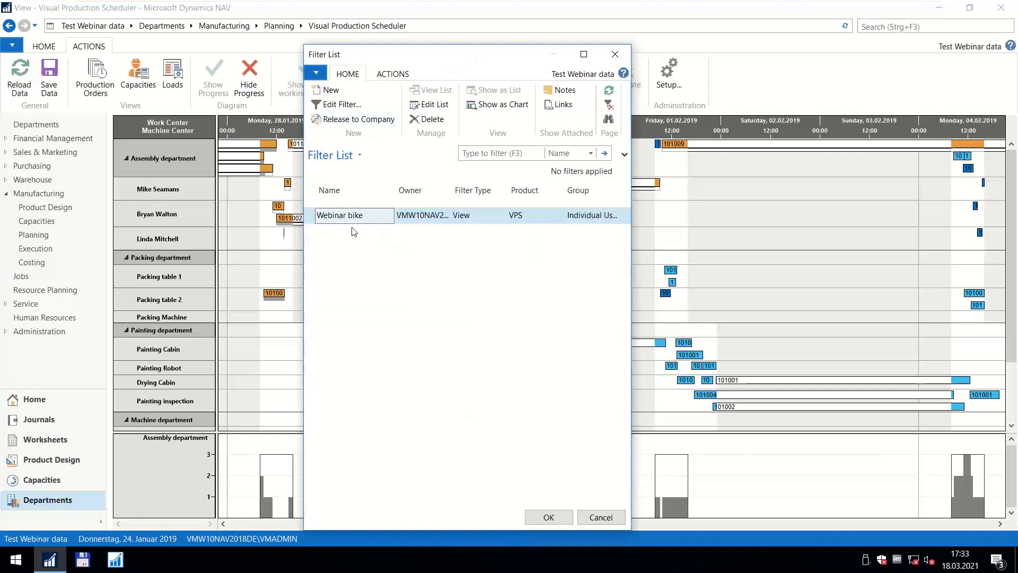
{"action": "left_click", "coordinate": [327, 93]}
{"action": "left_click", "coordinate": [345, 105]}
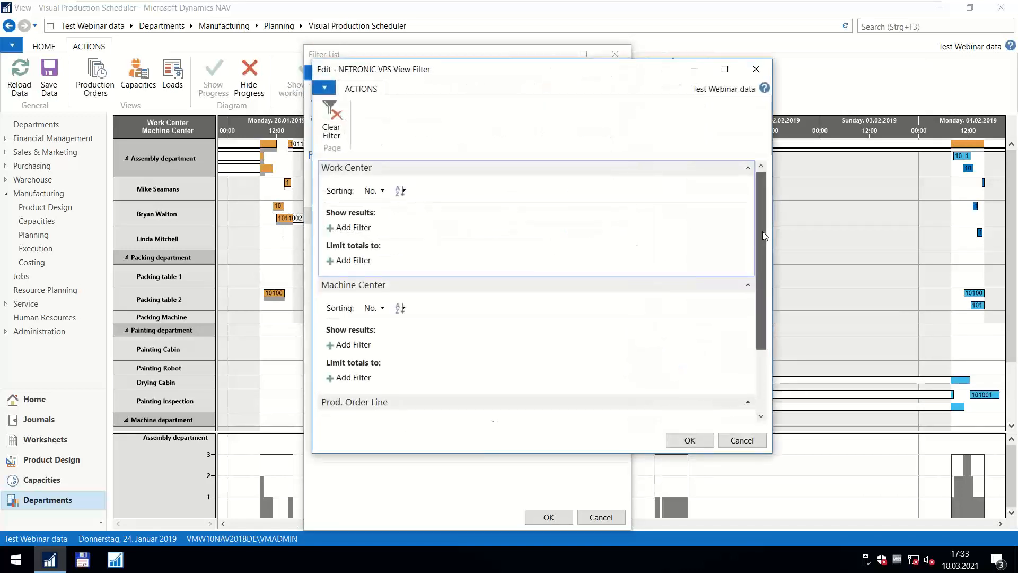
{"action": "scroll", "coordinate": [466, 281], "scroll_direction": "down", "scroll_amount": 3}
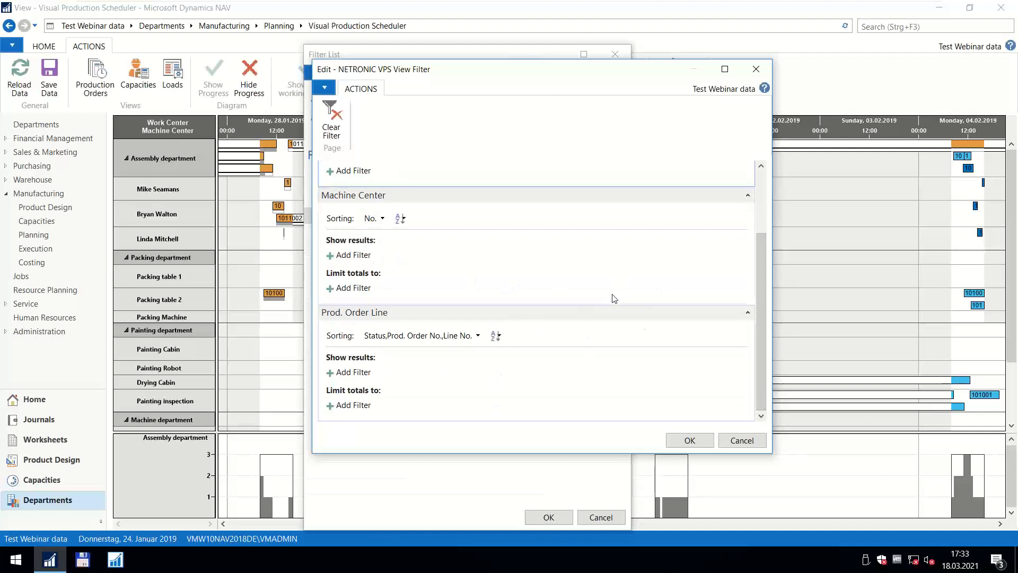
Look at the fields available for a Machine Center filter, and cancel both the filter editing and the filter list.
{"action": "left_click", "coordinate": [354, 255]}
{"action": "left_click", "coordinate": [418, 256]}
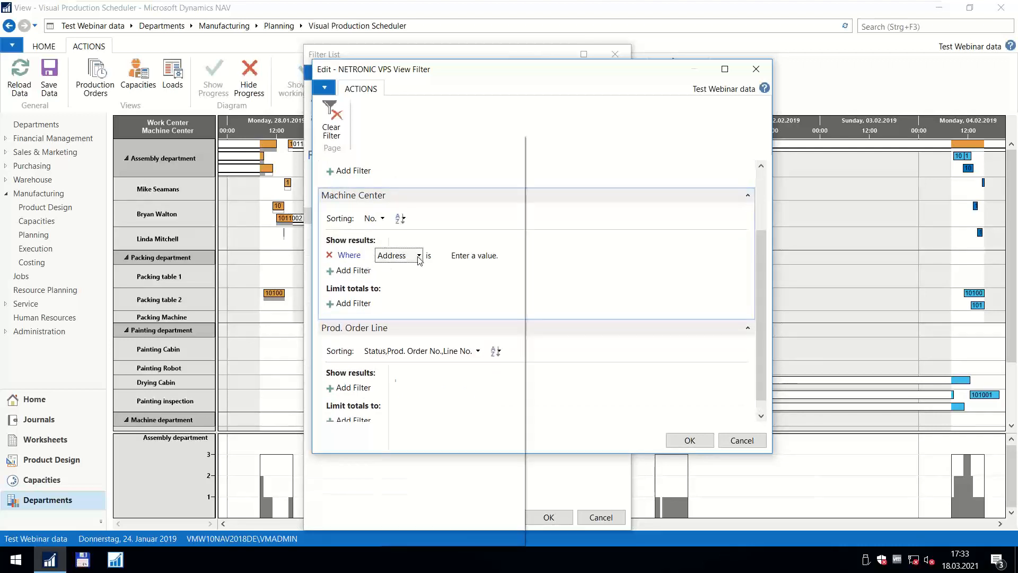
{"action": "mouse_move", "coordinate": [493, 540]}
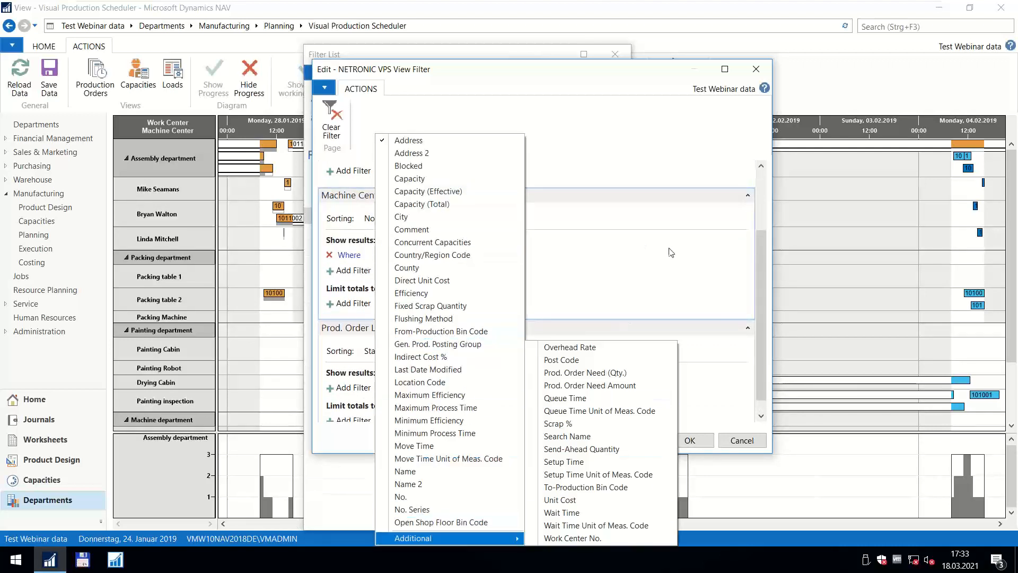
{"action": "left_click", "coordinate": [679, 261]}
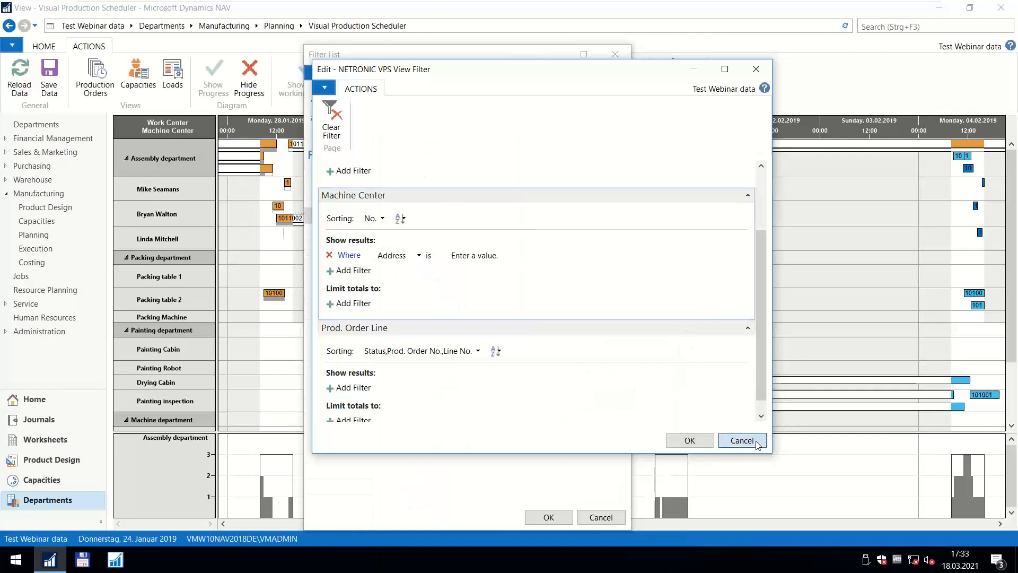
{"action": "left_click", "coordinate": [741, 440]}
{"action": "left_click", "coordinate": [376, 218]}
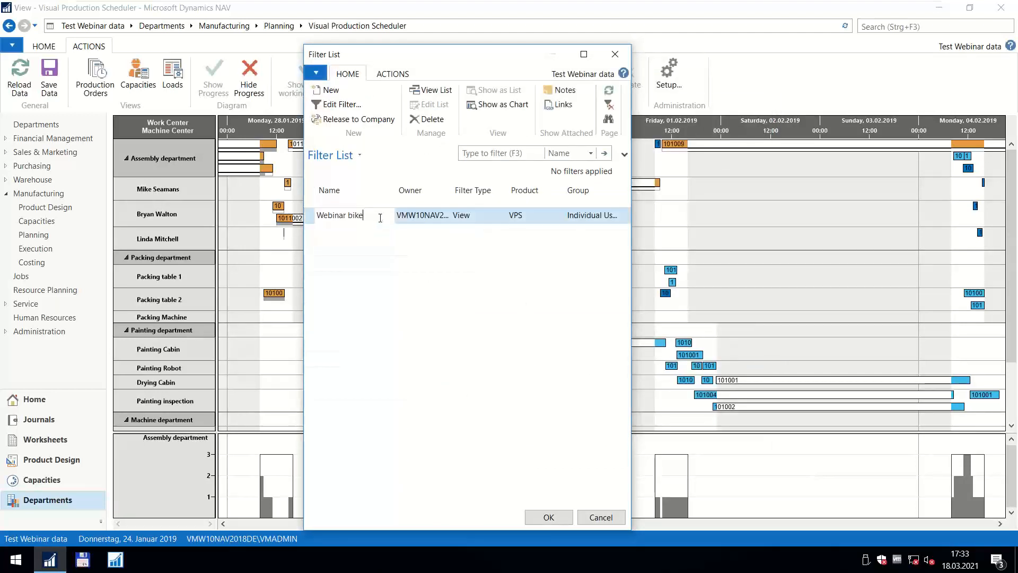
{"action": "left_click", "coordinate": [602, 517]}
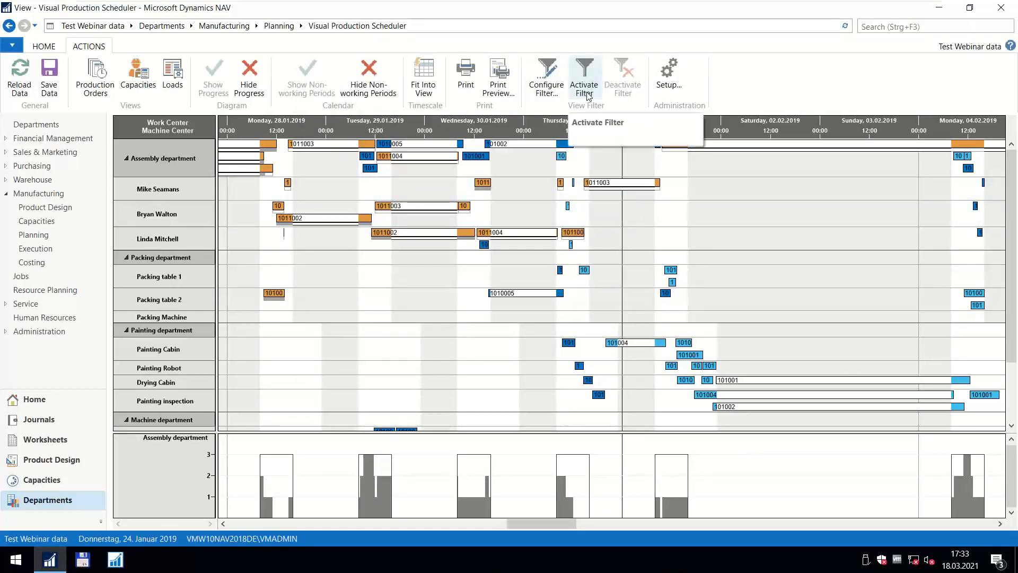
Activate view filtering and apply the Webinar bike filter to the Capacities view.
{"action": "left_click", "coordinate": [587, 88]}
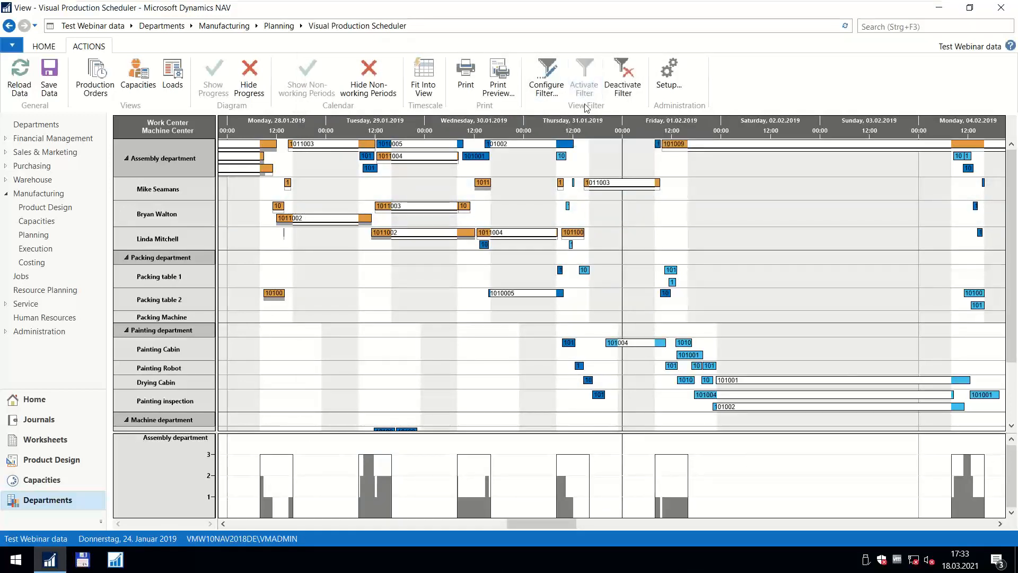
{"action": "scroll", "coordinate": [576, 127], "scroll_direction": "down", "scroll_amount": 3}
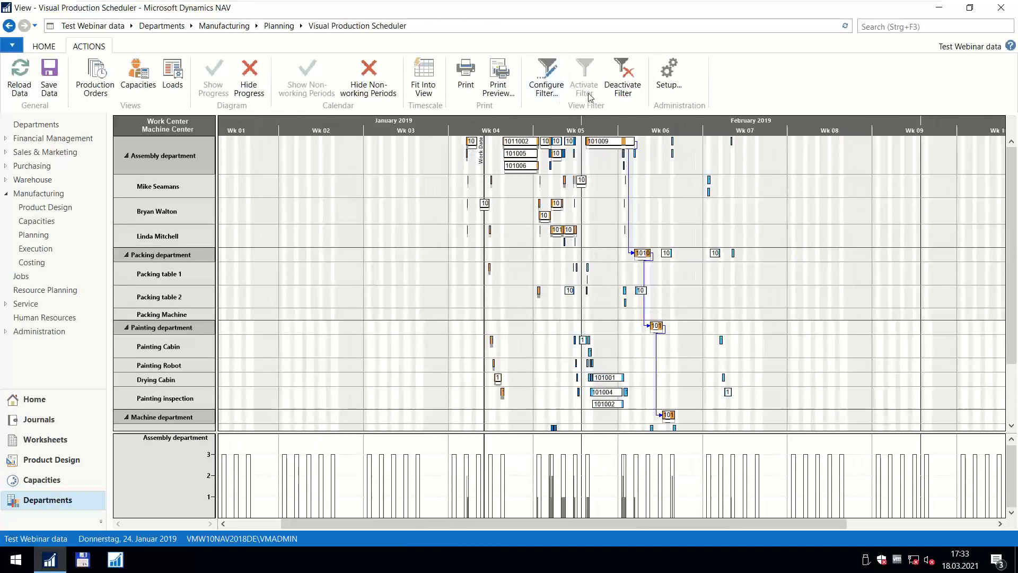
{"action": "left_click", "coordinate": [546, 80]}
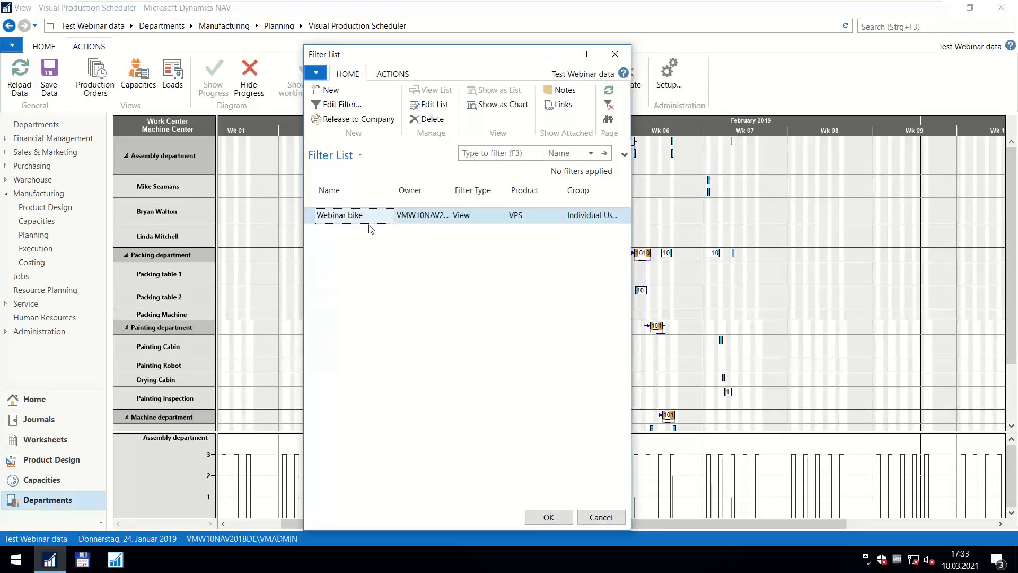
{"action": "double_click", "coordinate": [370, 215]}
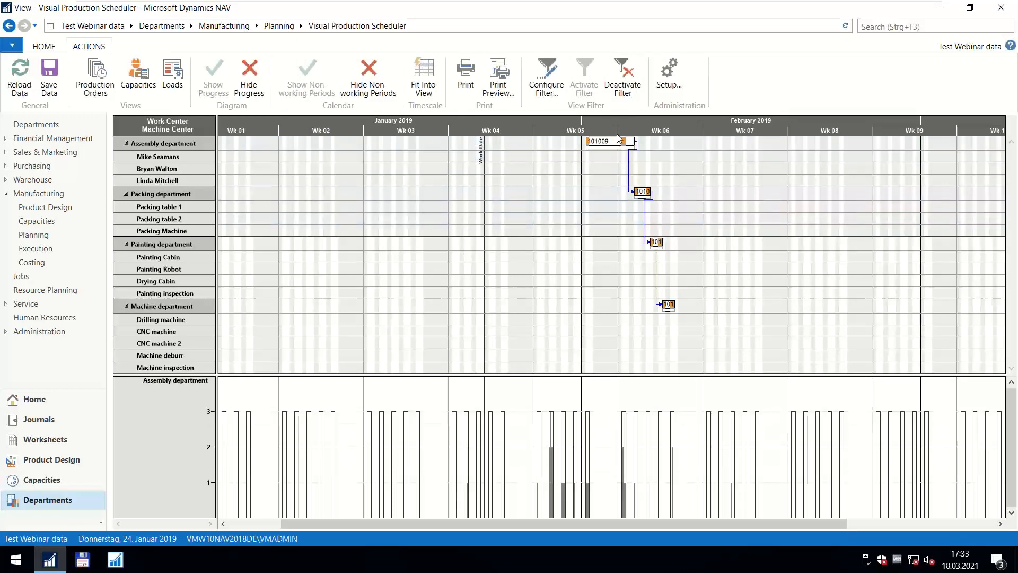
Show late January to mid-February 2019 and examine the details of order 101009's operation 10 in the Assembly department.
{"action": "scroll", "coordinate": [621, 129], "scroll_direction": "up", "scroll_amount": 3}
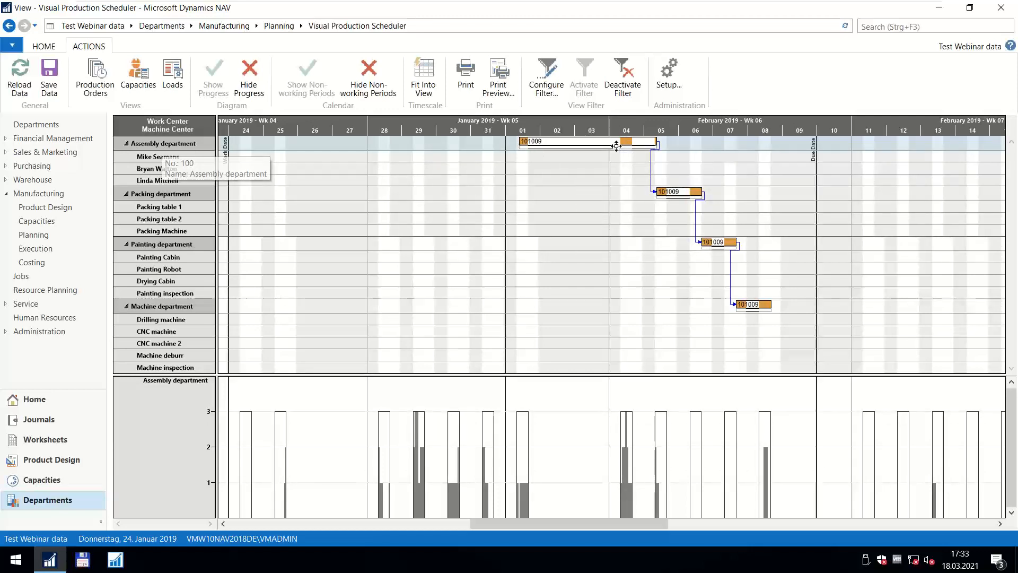
{"action": "mouse_move", "coordinate": [628, 147]}
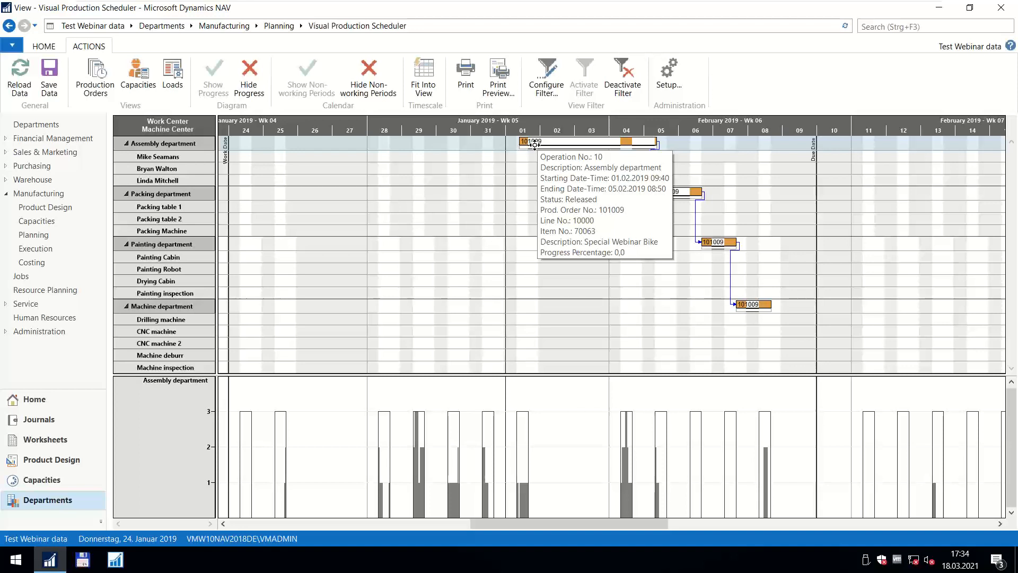
{"action": "left_click", "coordinate": [527, 162]}
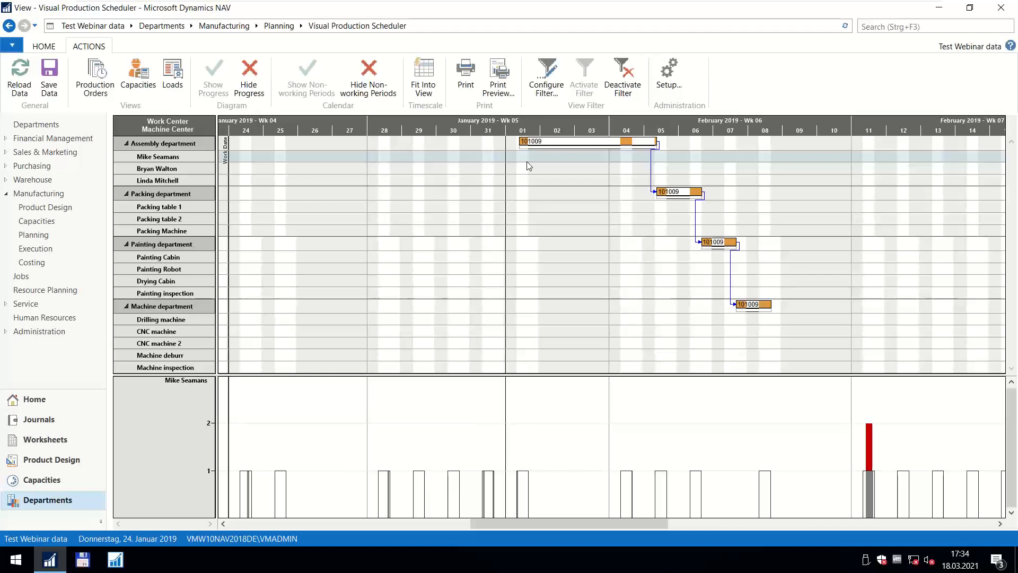
{"action": "left_click_drag", "start_coordinate": [551, 141], "coordinate": [555, 140]}
{"action": "mouse_move", "coordinate": [567, 141]}
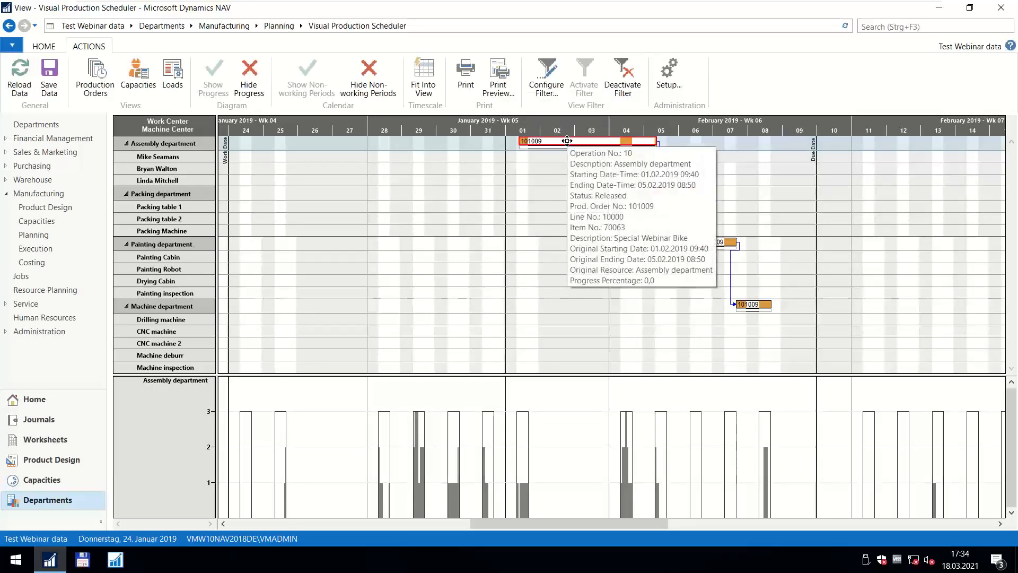
Reschedule operation 10 of order 101009 to start on 05.02.2019, and move it back to start on 31.01.2019.
{"action": "left_click_drag", "start_coordinate": [567, 140], "coordinate": [633, 142]}
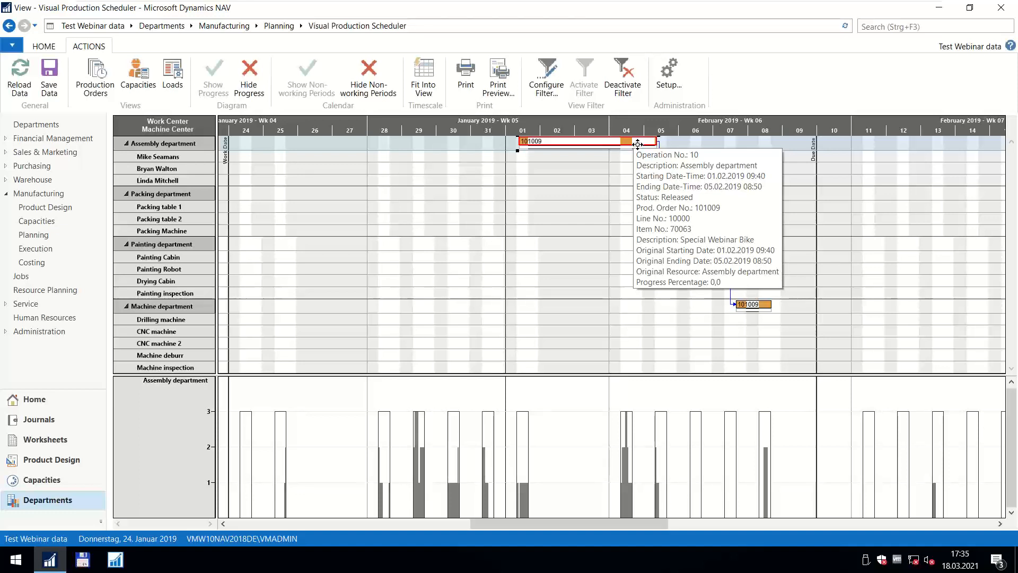
{"action": "left_click_drag", "start_coordinate": [621, 146], "coordinate": [669, 148]}
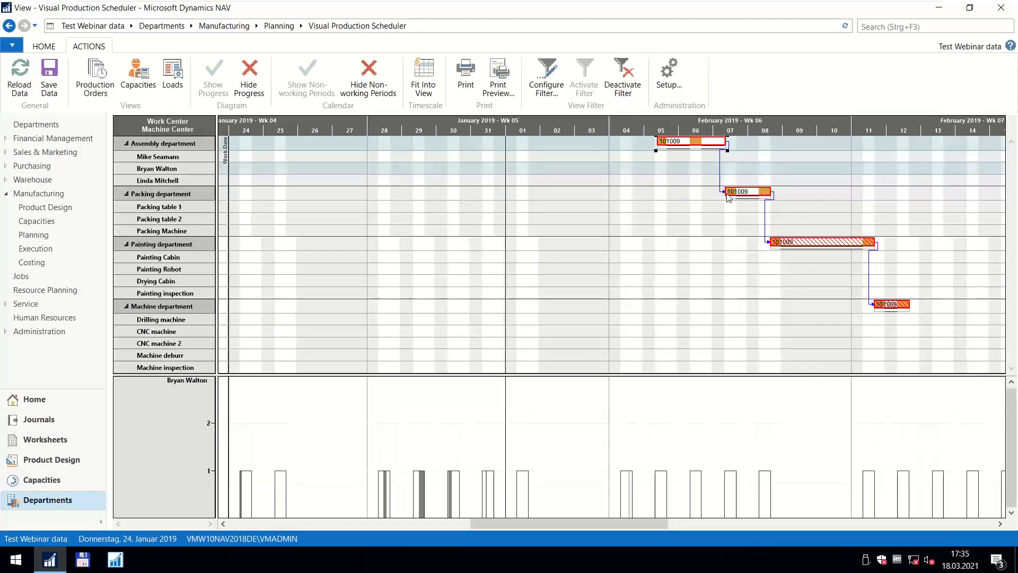
{"action": "left_click_drag", "start_coordinate": [708, 143], "coordinate": [536, 143]}
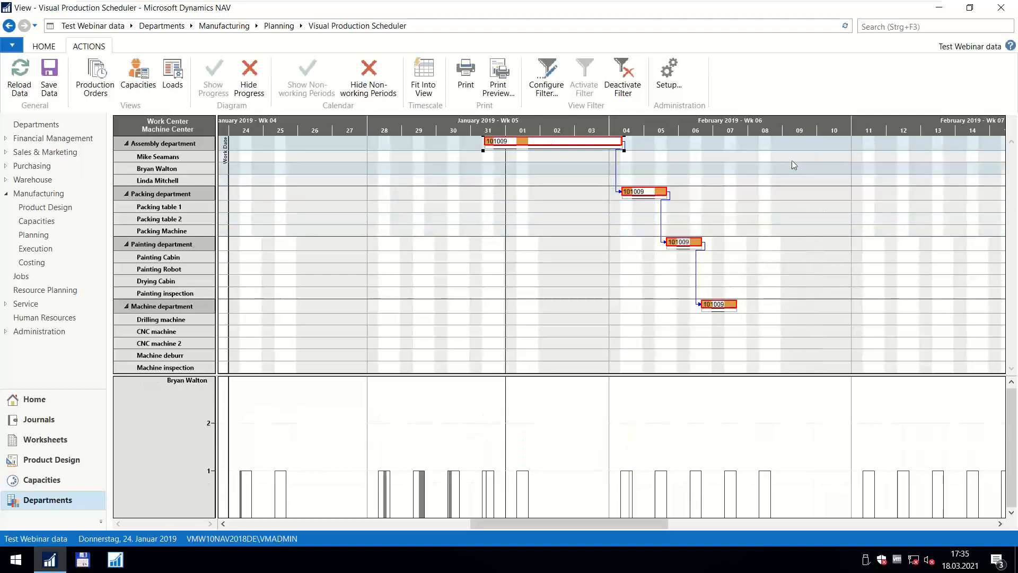
Delay order 101009's Packing department operation to 08.02.2019, and have the next operations scheduled from operation 10.
{"action": "left_click_drag", "start_coordinate": [642, 192], "coordinate": [778, 192]}
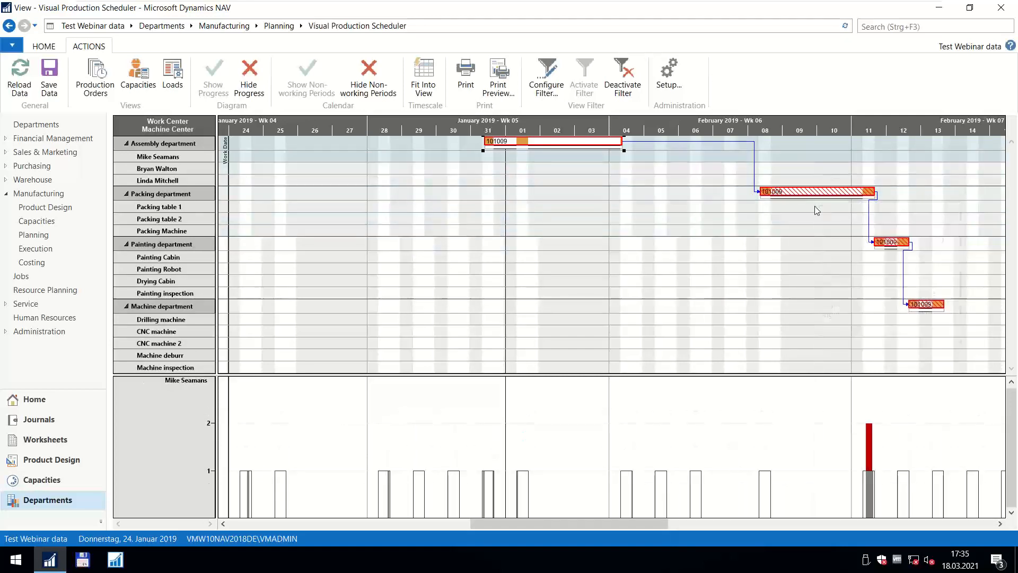
{"action": "mouse_move", "coordinate": [774, 191]}
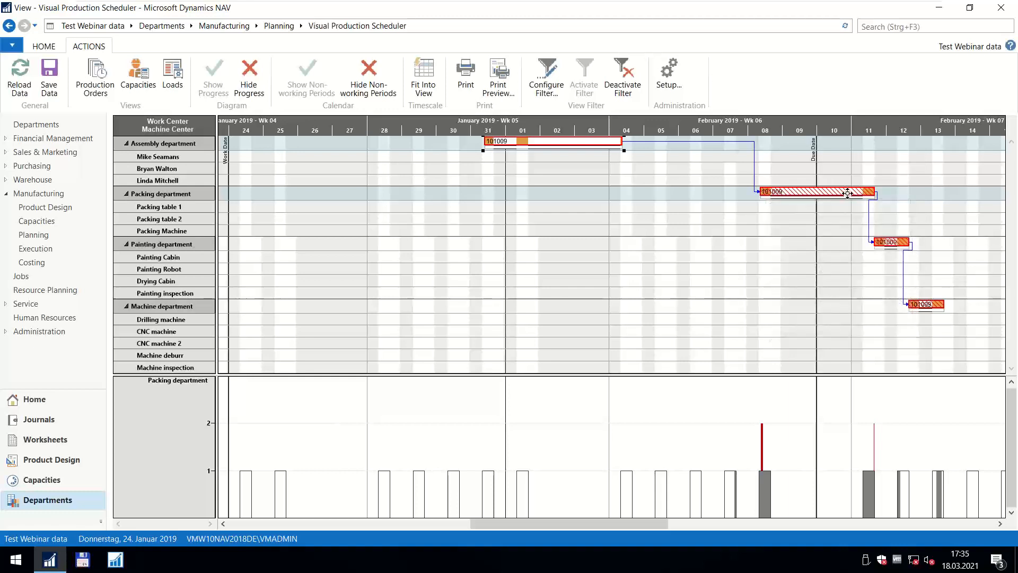
{"action": "mouse_move", "coordinate": [604, 152]}
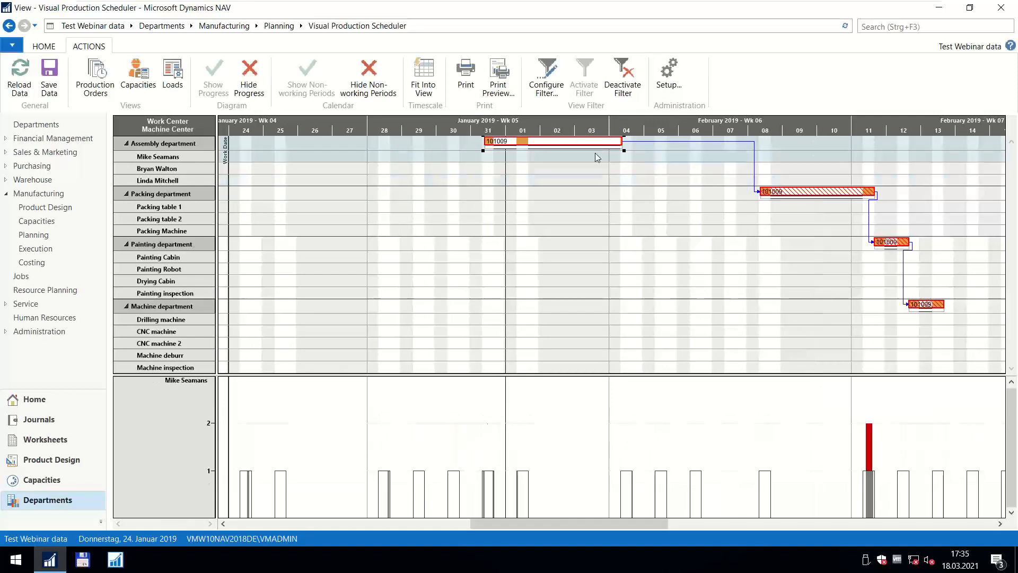
{"action": "right_click", "coordinate": [578, 145]}
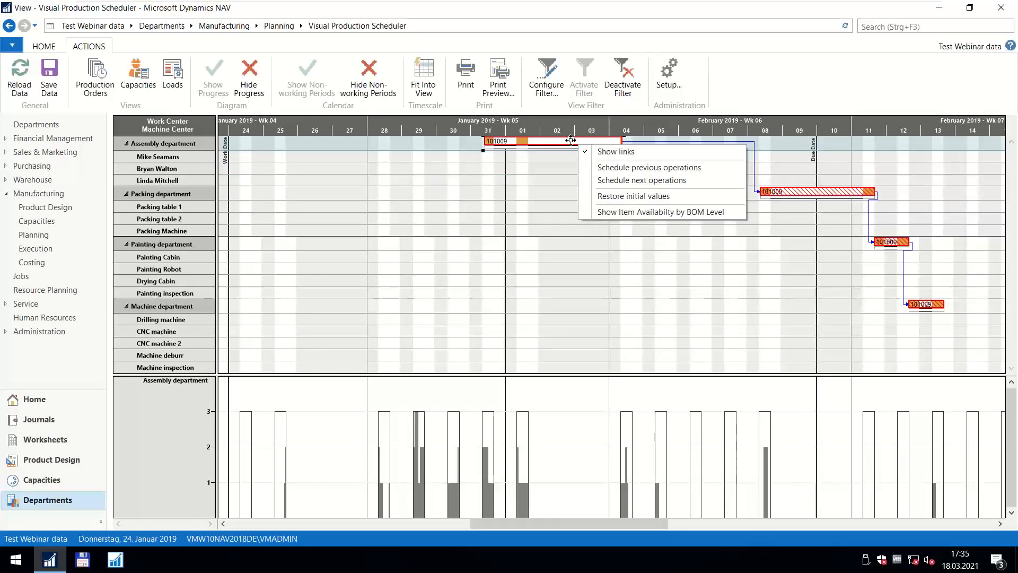
{"action": "left_click", "coordinate": [617, 181]}
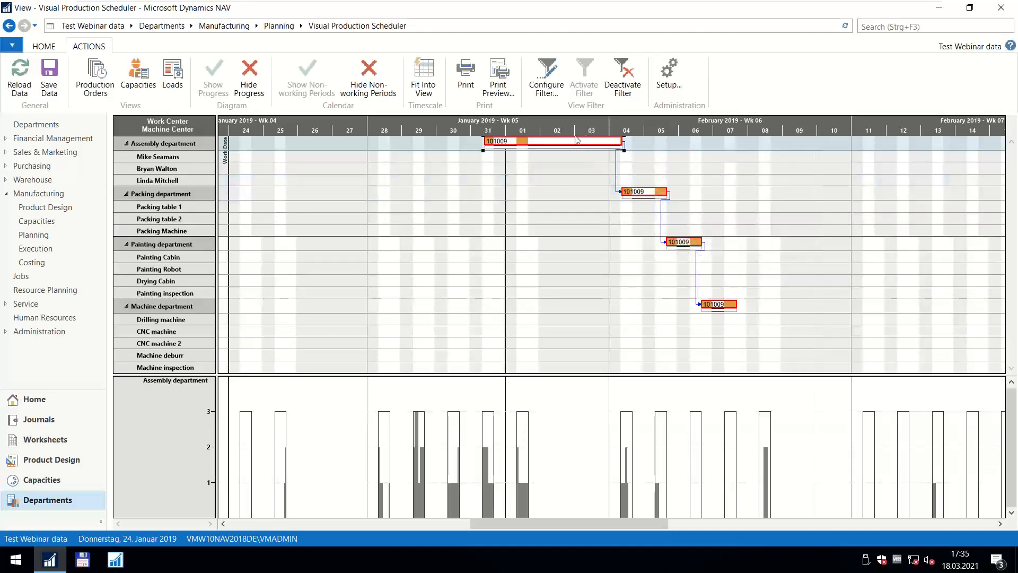
Reassign operation 10 of order 101009 to the first worker under the Assembly department, starting 31.01.2019 at 15:05.
{"action": "left_click_drag", "start_coordinate": [578, 140], "coordinate": [573, 159]}
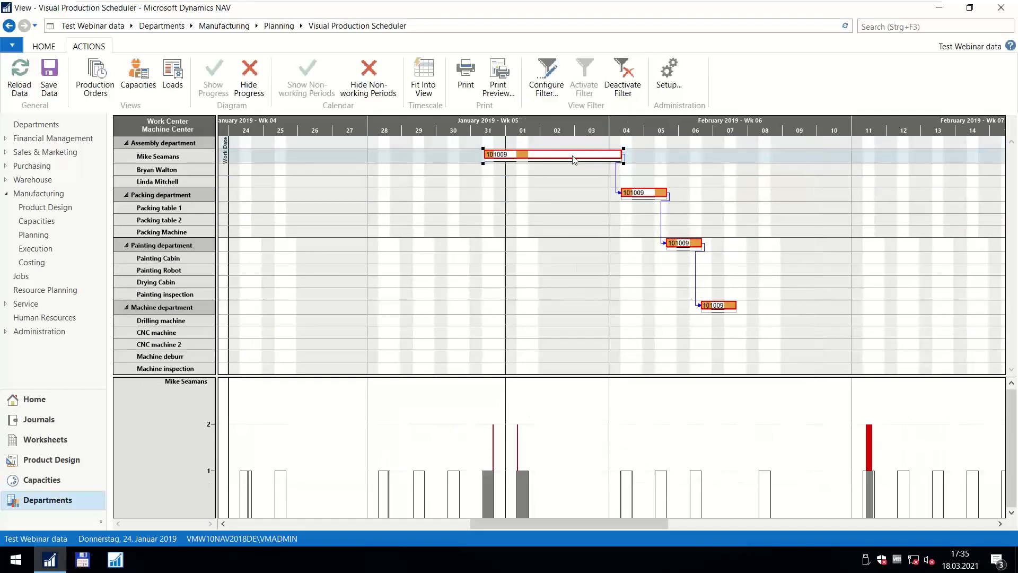
{"action": "left_click_drag", "start_coordinate": [572, 155], "coordinate": [607, 155]}
{"action": "mouse_move", "coordinate": [605, 156]}
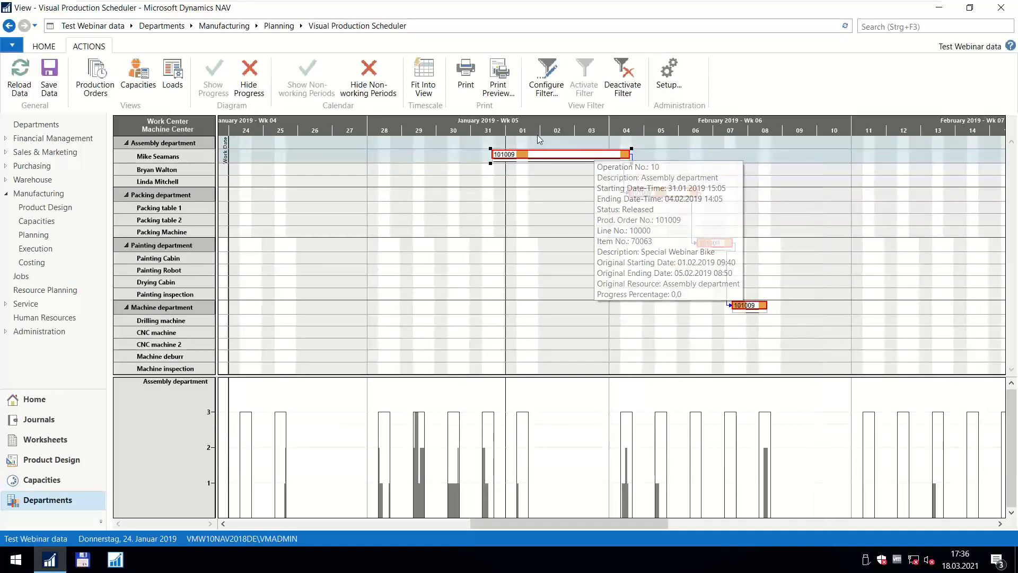
{"action": "mouse_move", "coordinate": [535, 157]}
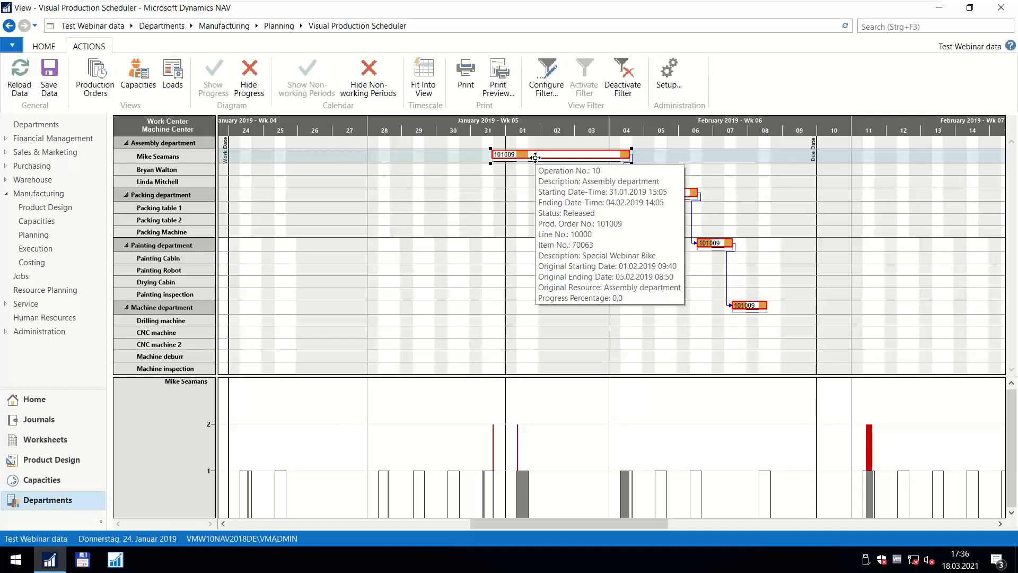
Deactivate the view filter and move operation 10 of order 101009 behind order 1011003, starting 01.02.2019 at 09:00.
{"action": "left_click", "coordinate": [625, 85]}
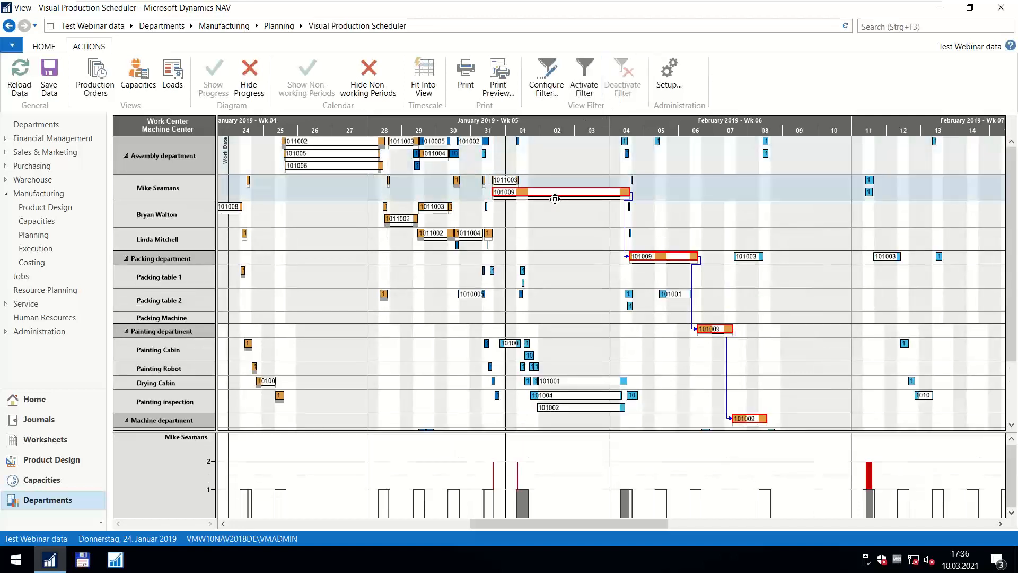
{"action": "mouse_move", "coordinate": [528, 195]}
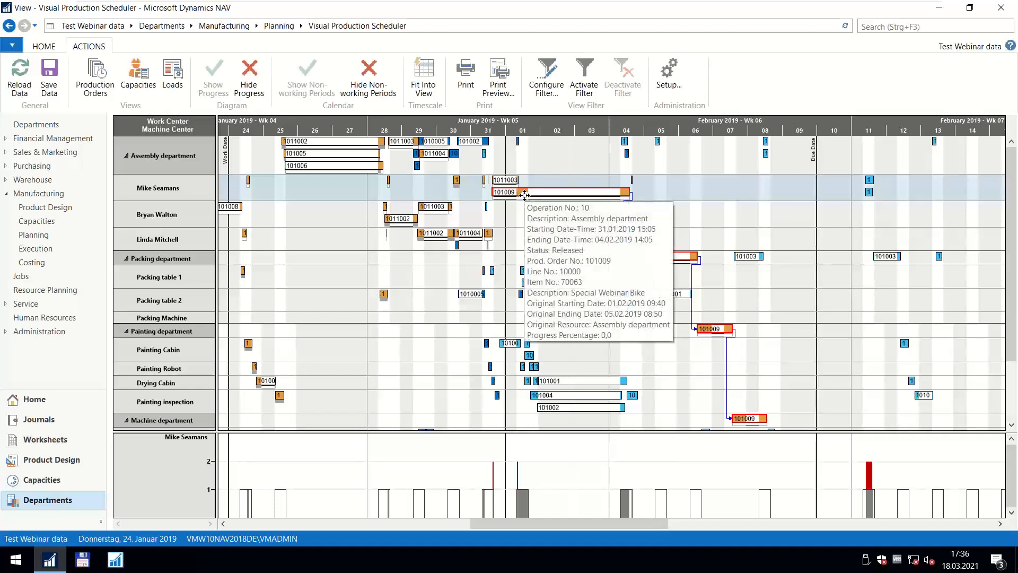
{"action": "left_click", "coordinate": [511, 180]}
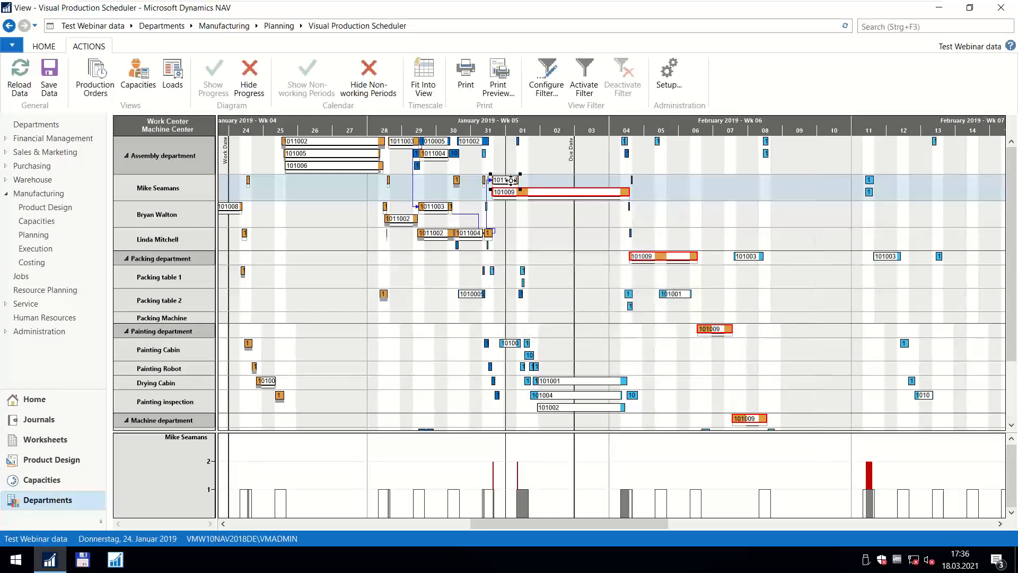
{"action": "left_click", "coordinate": [525, 192]}
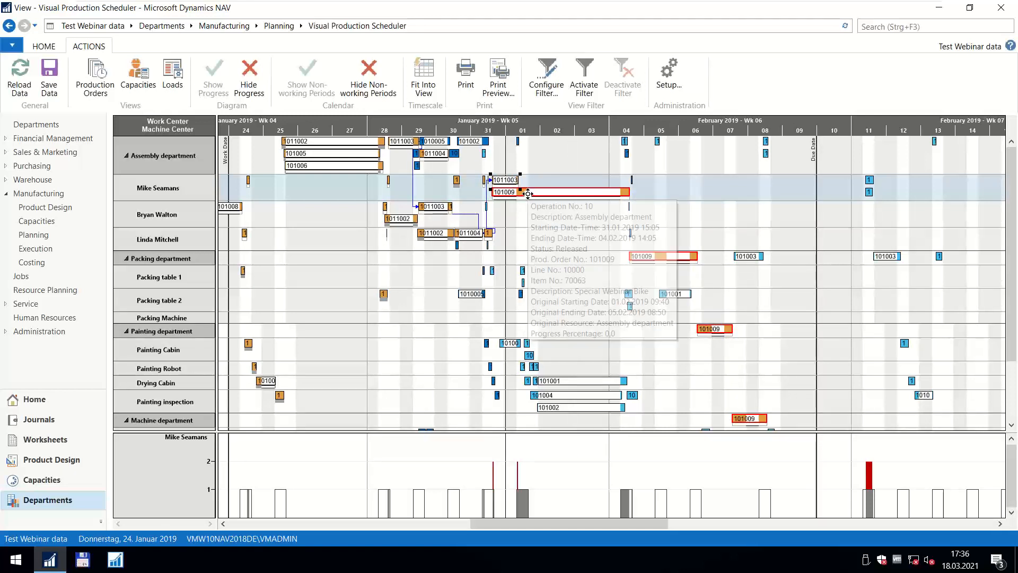
{"action": "left_click_drag", "start_coordinate": [525, 192], "coordinate": [542, 193]}
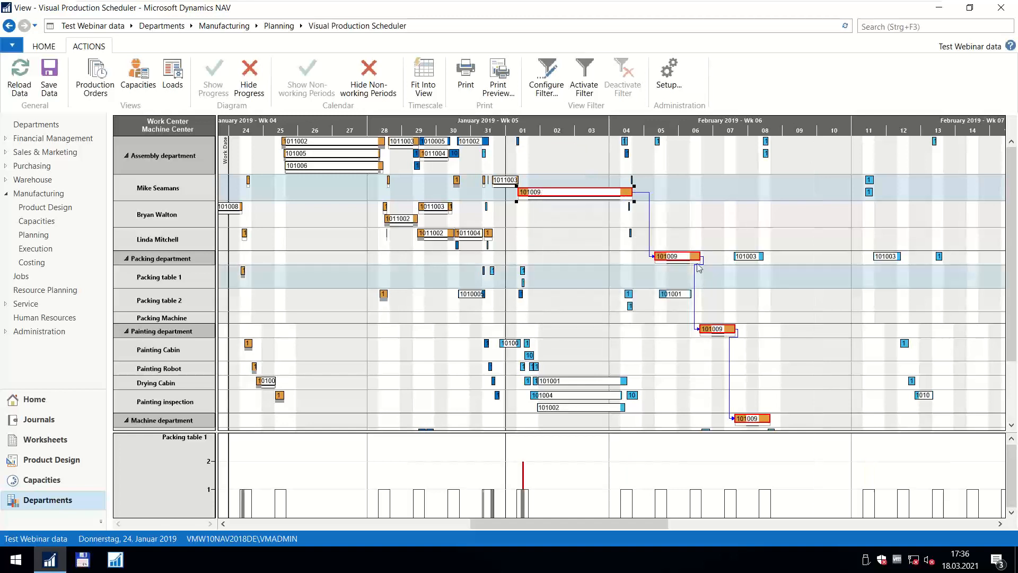
{"action": "left_click", "coordinate": [632, 183]}
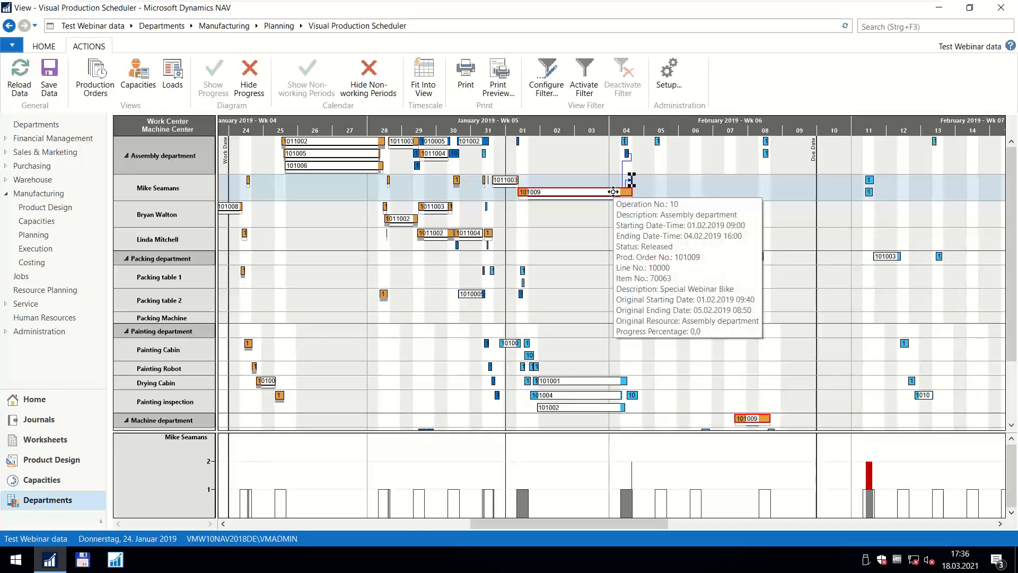
Move the short operation overlapping order 101009 in the first Assembly worker's row from 04.02.2019 to 05.02.2019.
{"action": "mouse_move", "coordinate": [633, 181]}
{"action": "left_mouse_down"}
{"action": "mouse_move", "coordinate": [658, 181]}
{"action": "mouse_move", "coordinate": [650, 184]}
{"action": "left_mouse_up"}
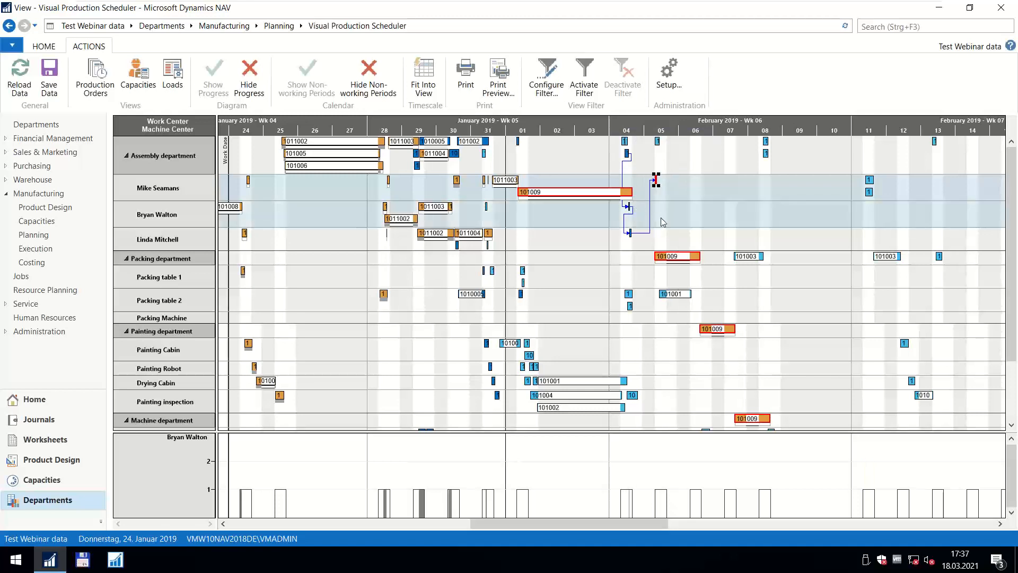
{"action": "left_click", "coordinate": [666, 209]}
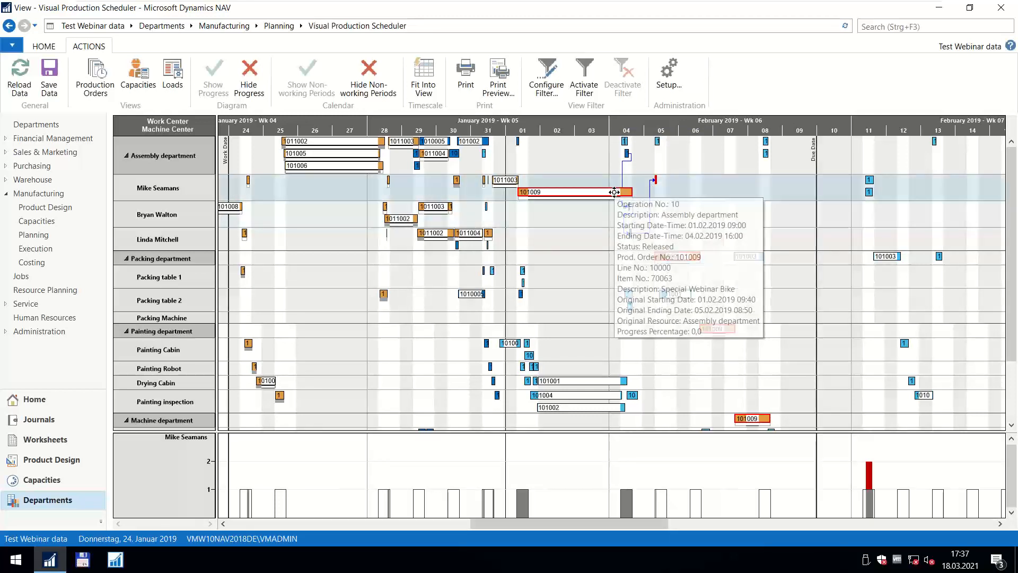
{"action": "left_click", "coordinate": [621, 195]}
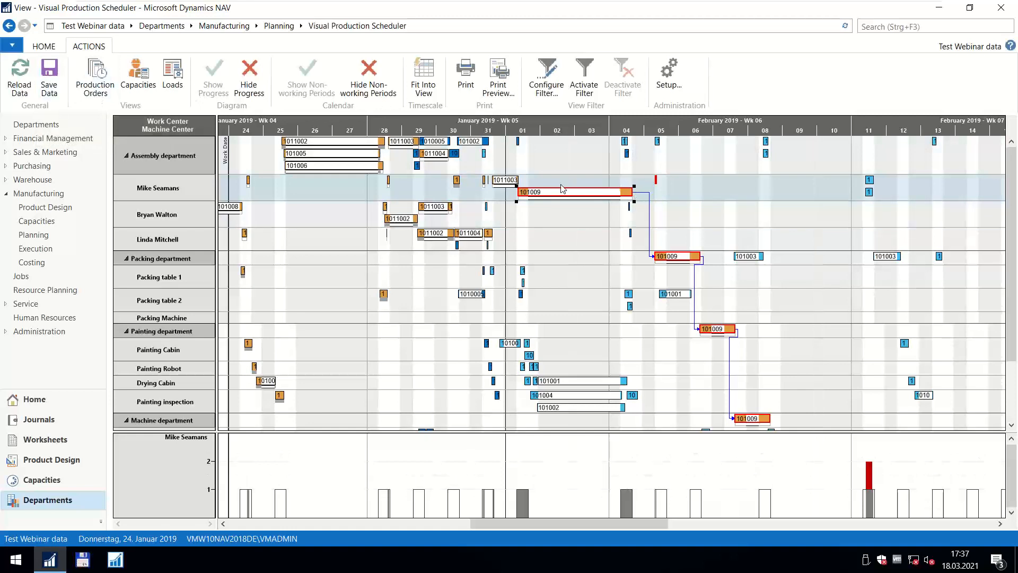
Save the changes made in the production schedule and acknowledge the save.
{"action": "left_click", "coordinate": [48, 93]}
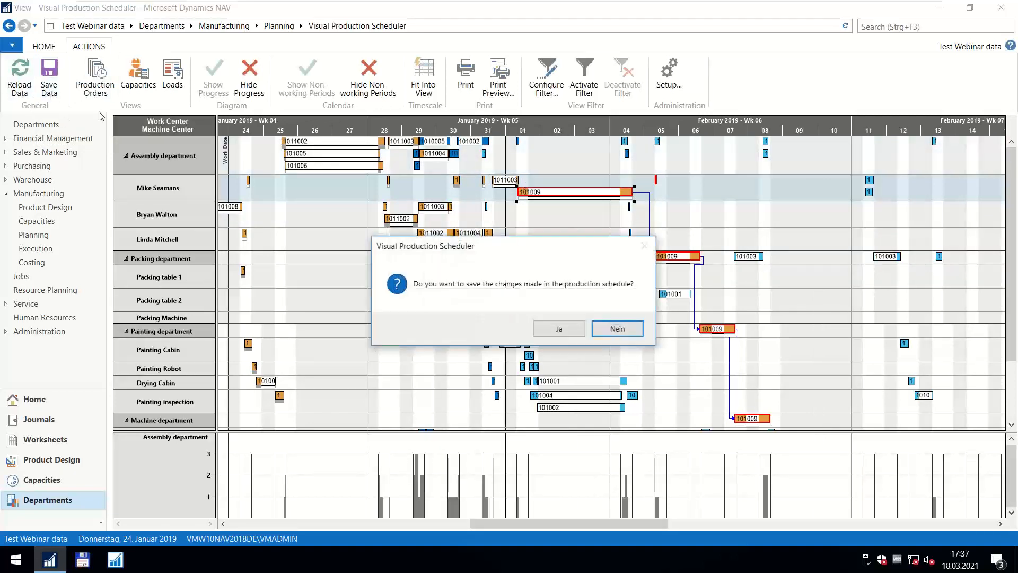
{"action": "left_click", "coordinate": [568, 330]}
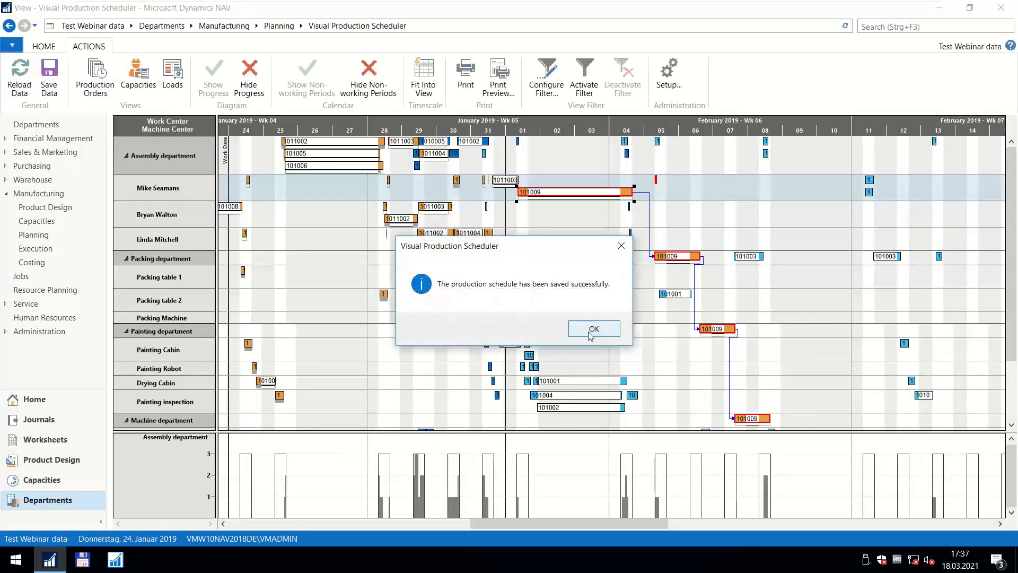
{"action": "left_click", "coordinate": [571, 332]}
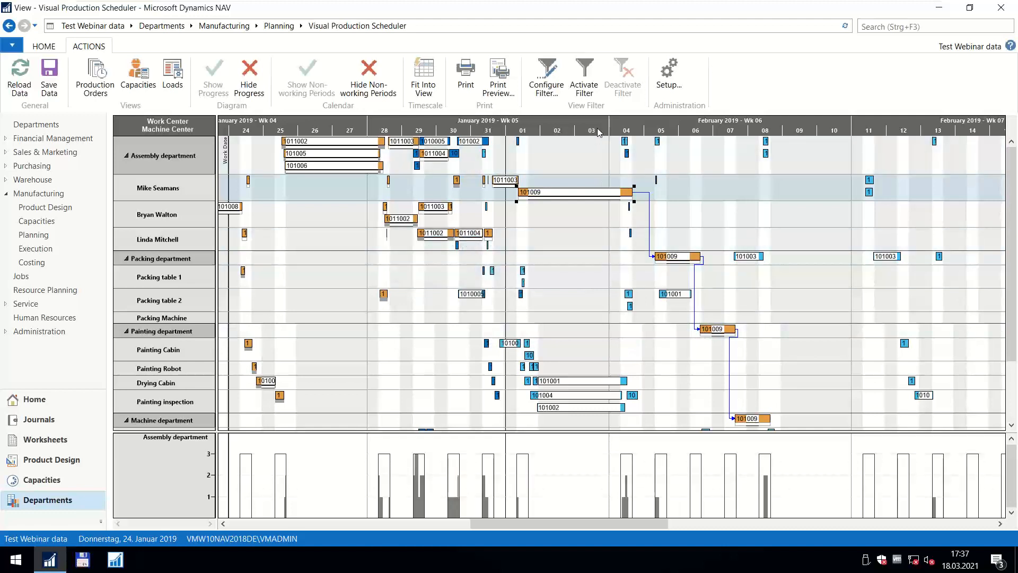
Open released production order 101009 from its operation 10, and open the production journal for its Special Webinar Bike line.
{"action": "scroll", "coordinate": [597, 132], "scroll_direction": "down", "scroll_amount": 1}
{"action": "scroll", "coordinate": [609, 183], "scroll_direction": "down", "scroll_amount": 3}
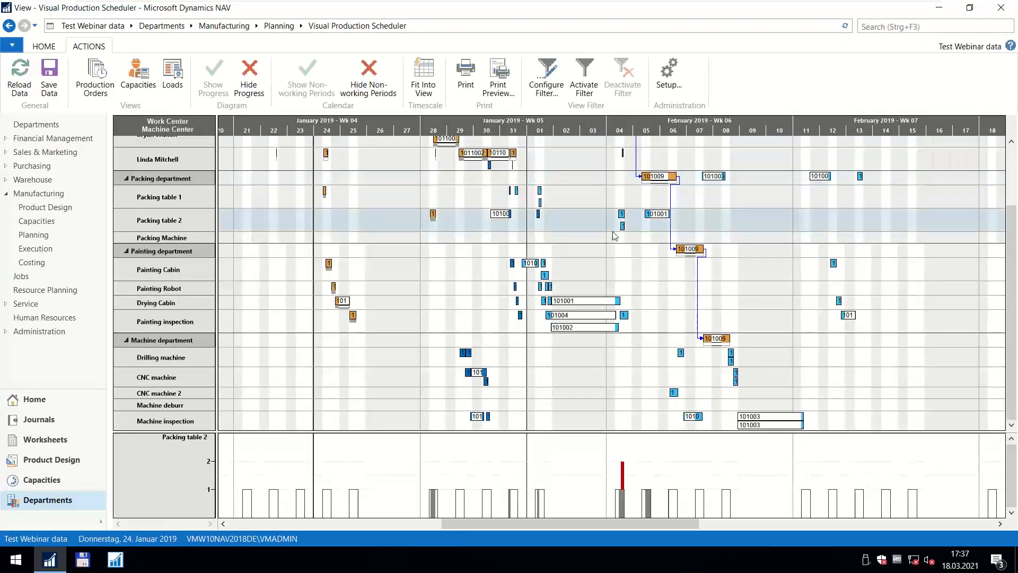
{"action": "scroll", "coordinate": [611, 238], "scroll_direction": "up", "scroll_amount": 3}
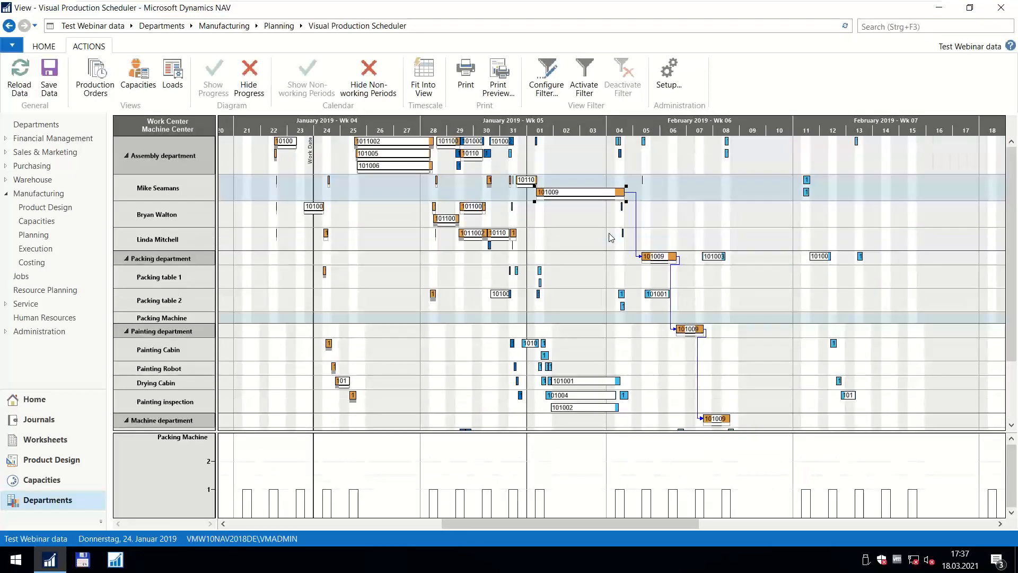
{"action": "double_click", "coordinate": [583, 194]}
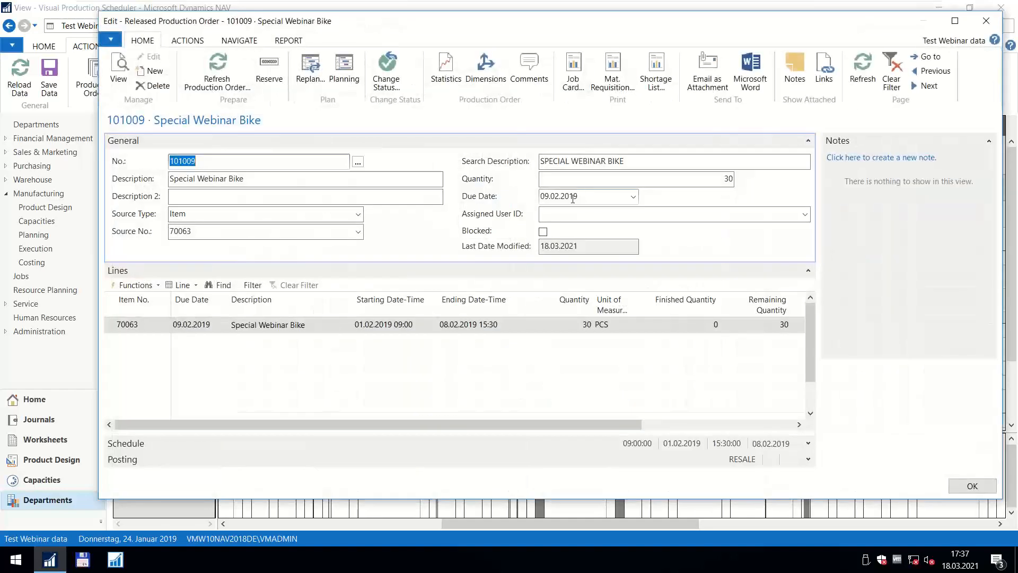
{"action": "left_click", "coordinate": [181, 285]}
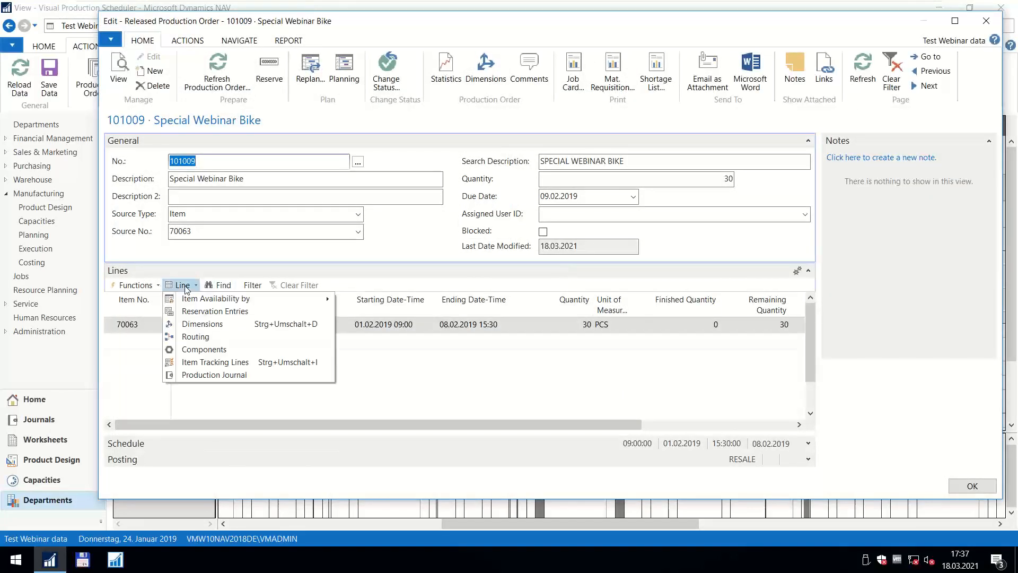
{"action": "left_click", "coordinate": [207, 375]}
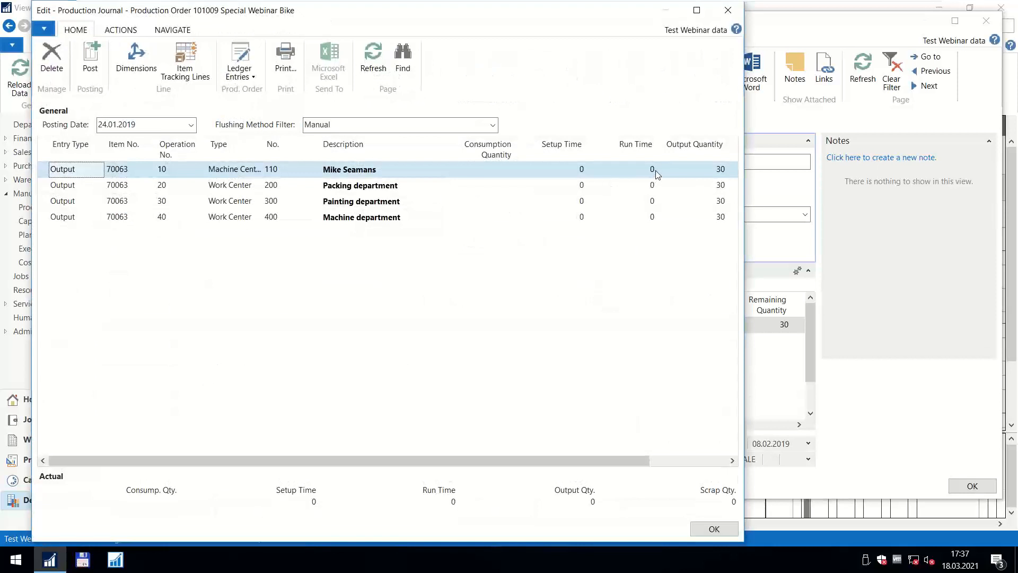
Set the journal's output quantity to 10 for operation 10 and to 0 for operations 20, 30 and 40.
{"action": "left_click", "coordinate": [731, 173]}
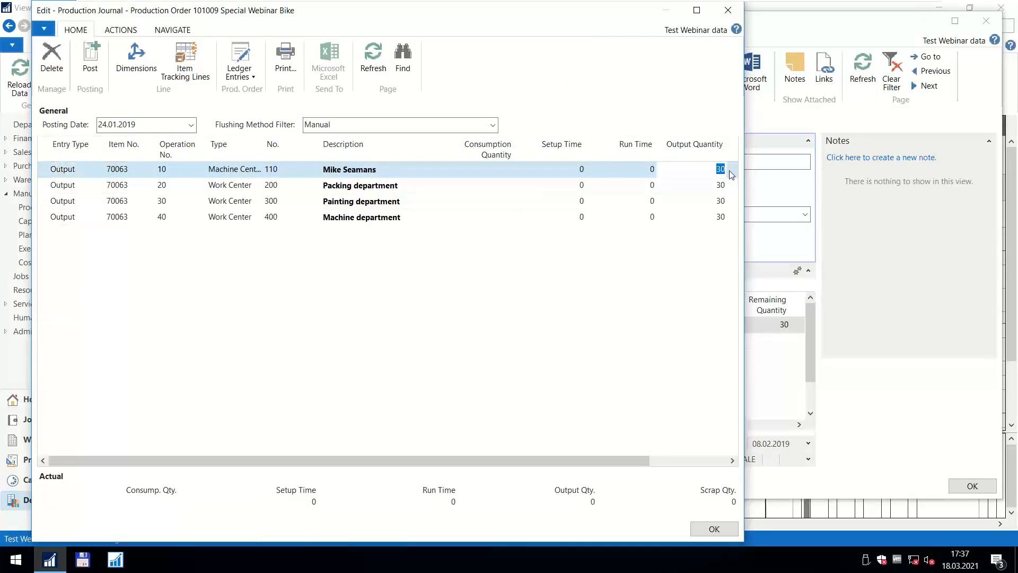
{"action": "type", "text": "10"}
{"action": "left_click", "coordinate": [722, 186]}
{"action": "type", "text": "0"}
{"action": "left_click", "coordinate": [721, 202]}
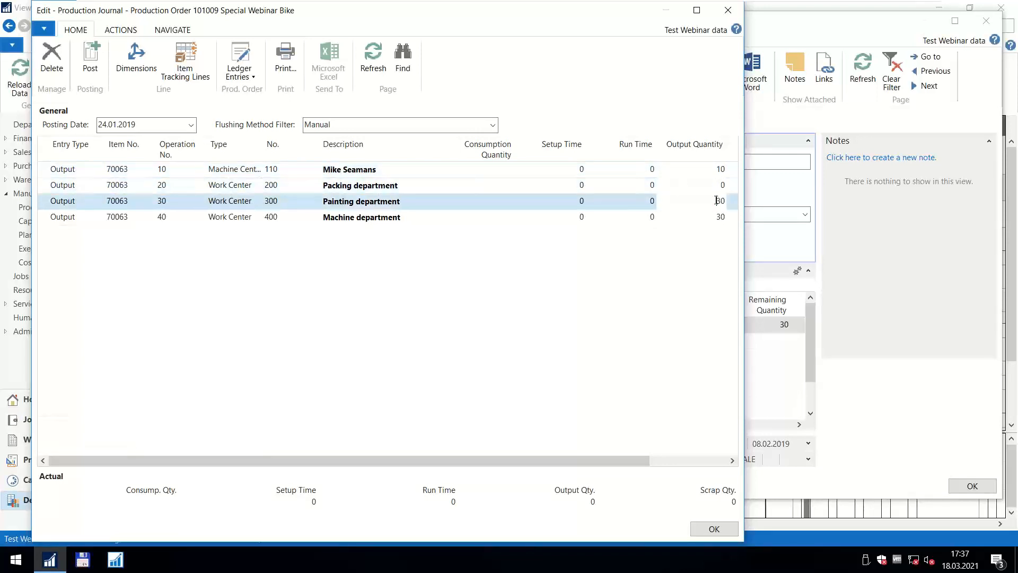
{"action": "type", "text": "0"}
{"action": "left_click", "coordinate": [718, 216]}
{"action": "type", "text": "0"}
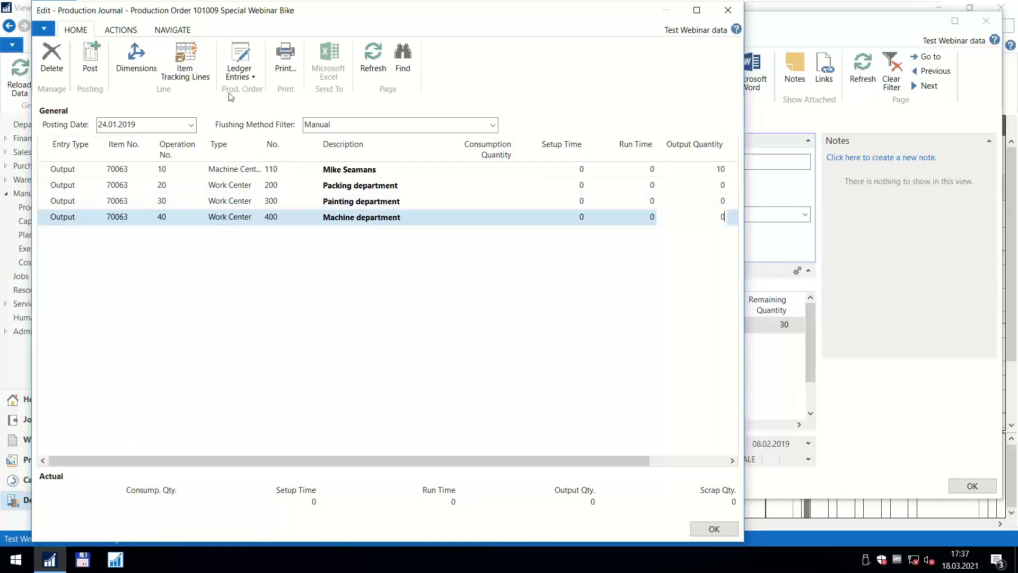
Post the production journal lines of order 101009, and close the journal and the order card.
{"action": "left_click", "coordinate": [90, 58]}
{"action": "left_click", "coordinate": [381, 295]}
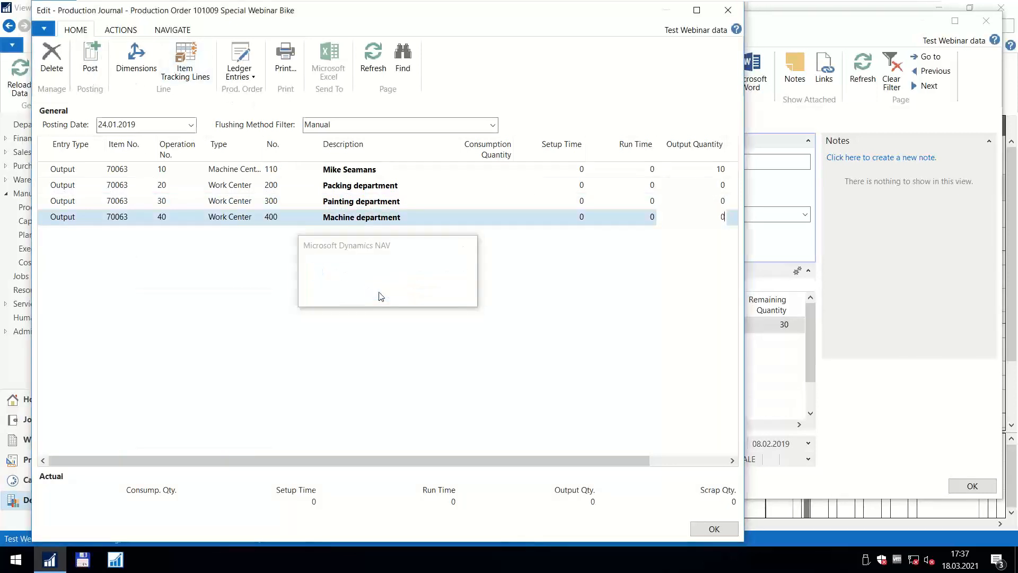
{"action": "left_click", "coordinate": [482, 298]}
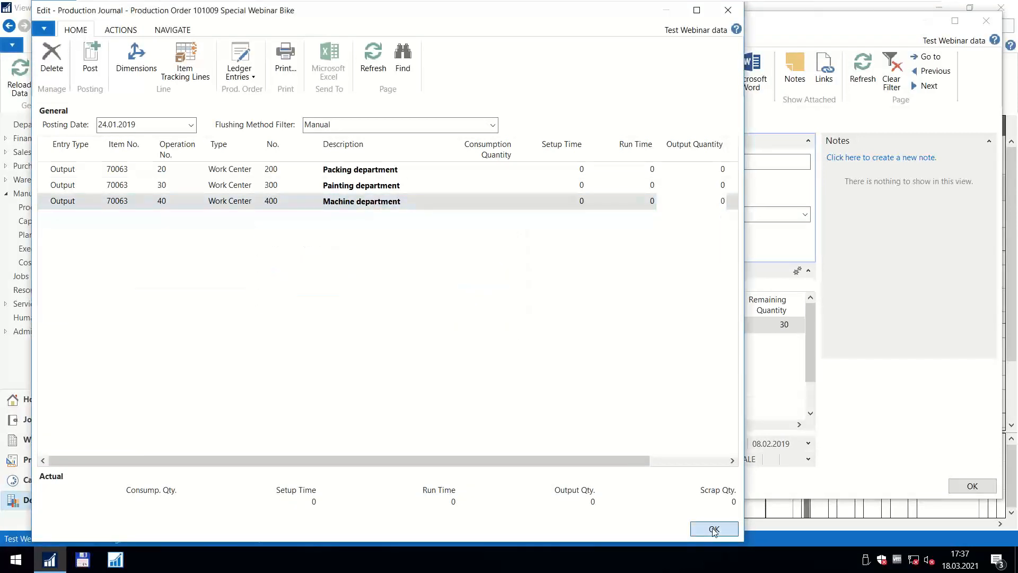
{"action": "left_click", "coordinate": [714, 530]}
{"action": "left_click", "coordinate": [972, 485]}
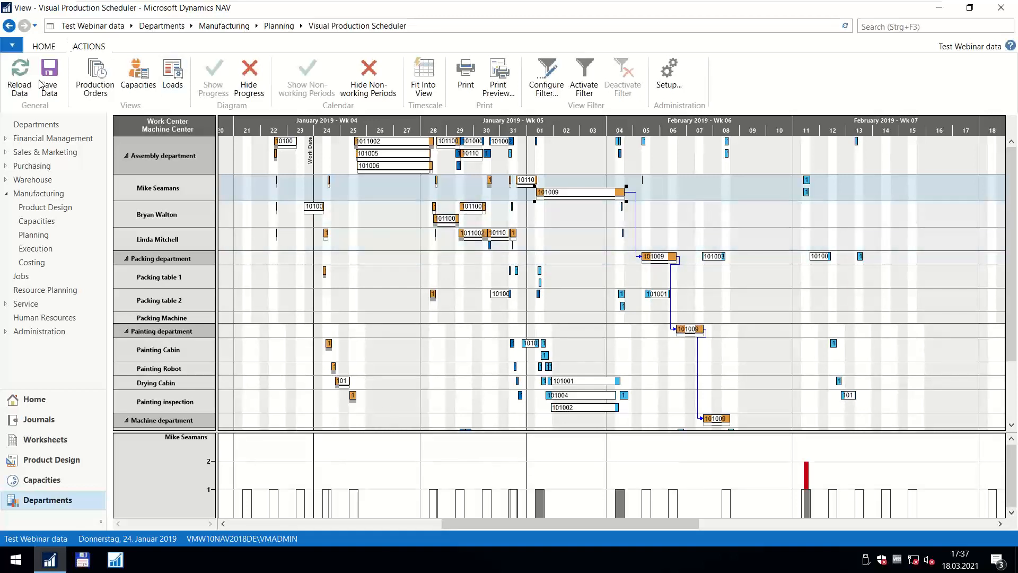
Reload the schedule data and inspect the progress of order 101009's operation 10 around 01.02.2019.
{"action": "left_click", "coordinate": [19, 88]}
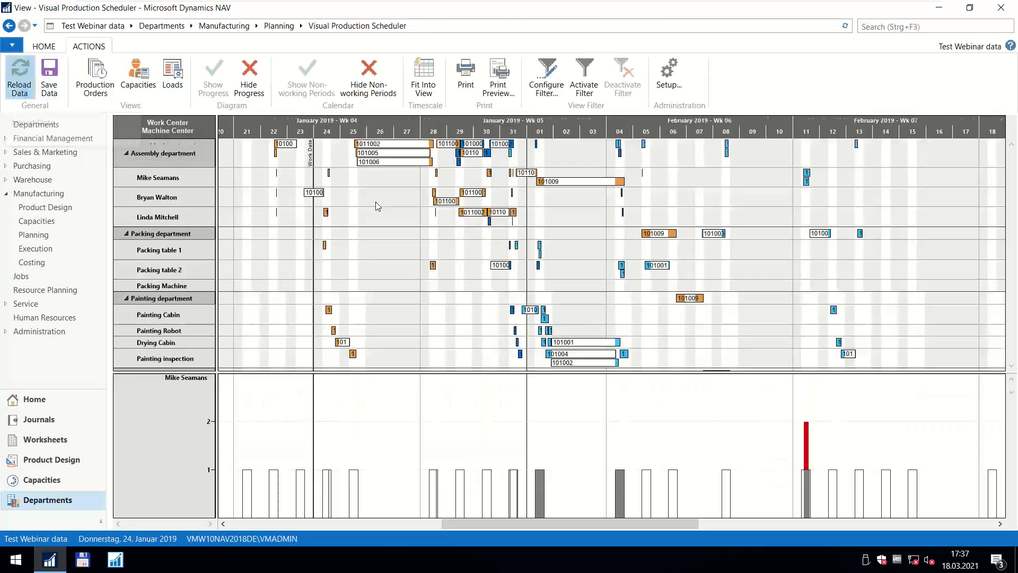
{"action": "scroll", "coordinate": [592, 127], "scroll_direction": "up", "scroll_amount": 3}
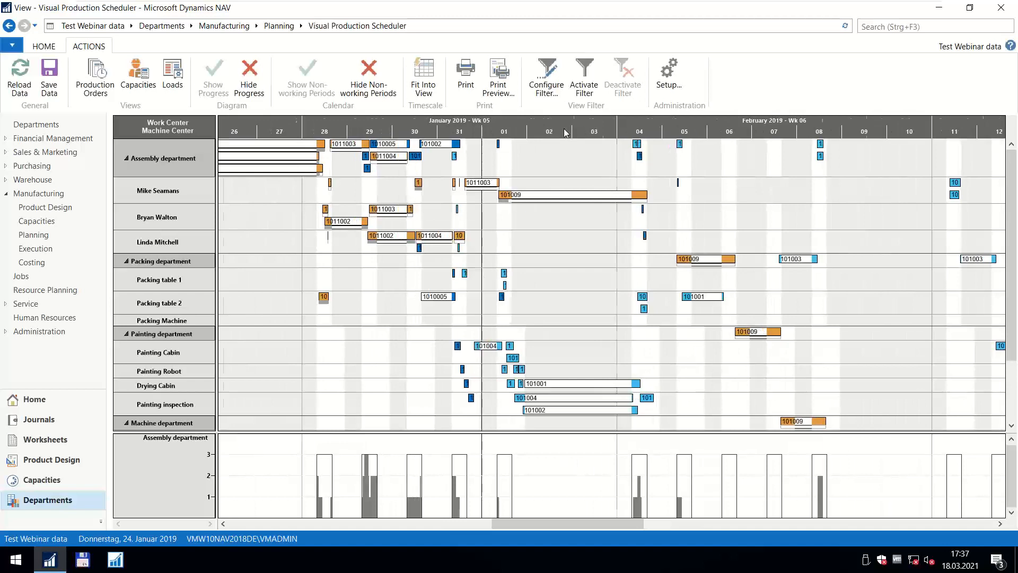
{"action": "mouse_move", "coordinate": [501, 200]}
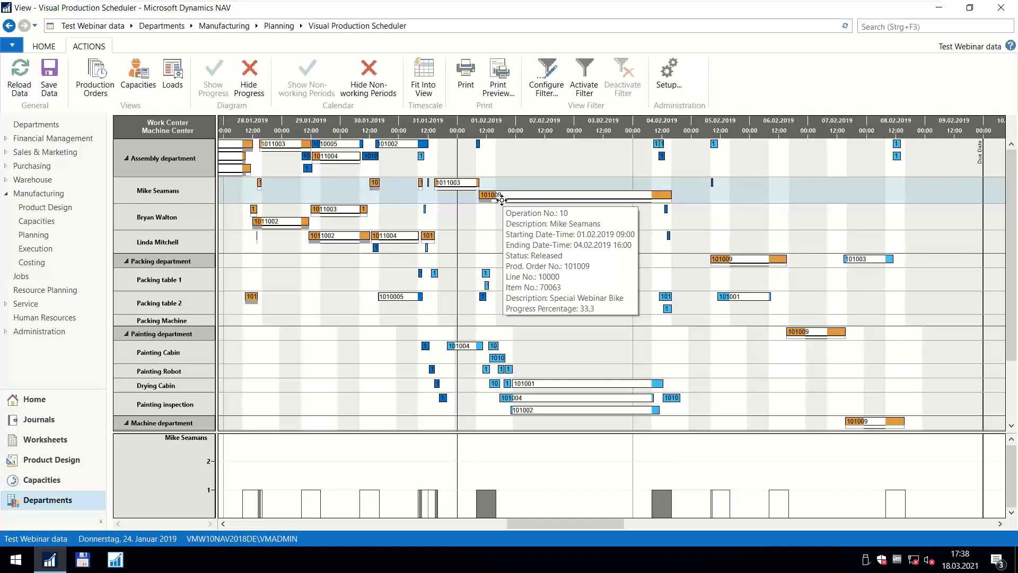
{"action": "scroll", "coordinate": [538, 133], "scroll_direction": "up", "scroll_amount": 1}
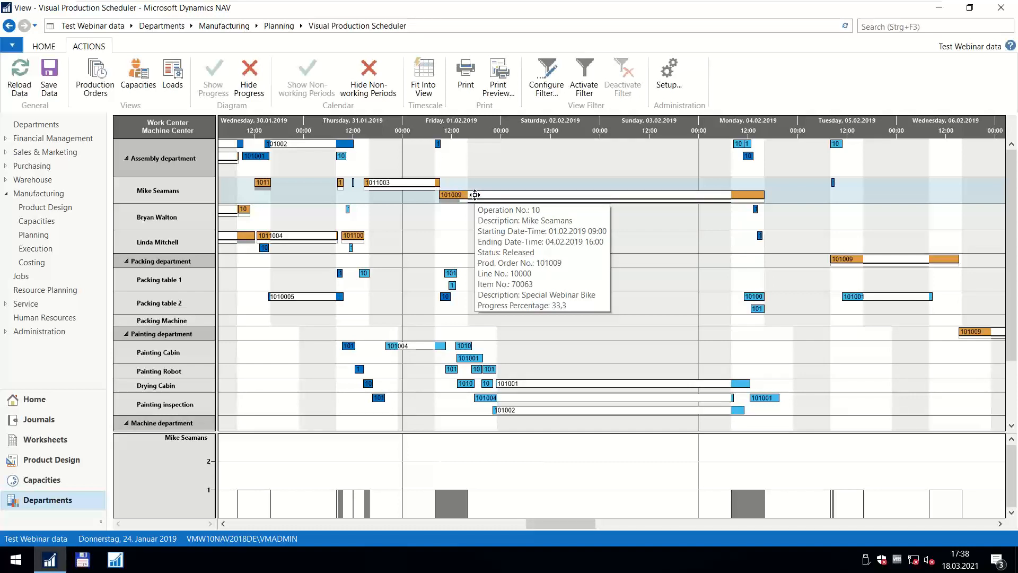
{"action": "left_click", "coordinate": [464, 196]}
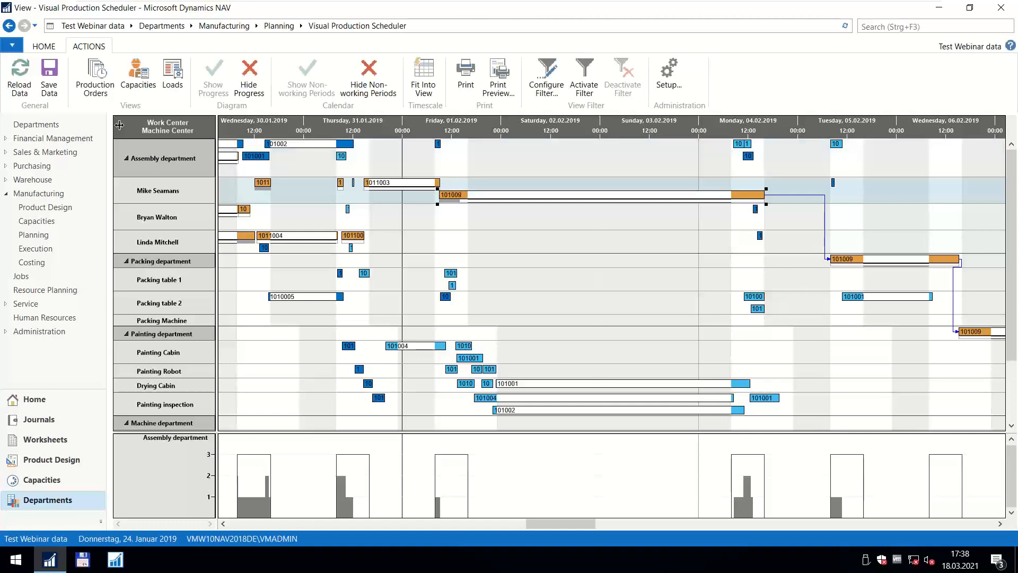
{"action": "mouse_move", "coordinate": [457, 195]}
Switch to the Production Orders view and examine the progress of order 101009's operation 10.
{"action": "left_click", "coordinate": [100, 90]}
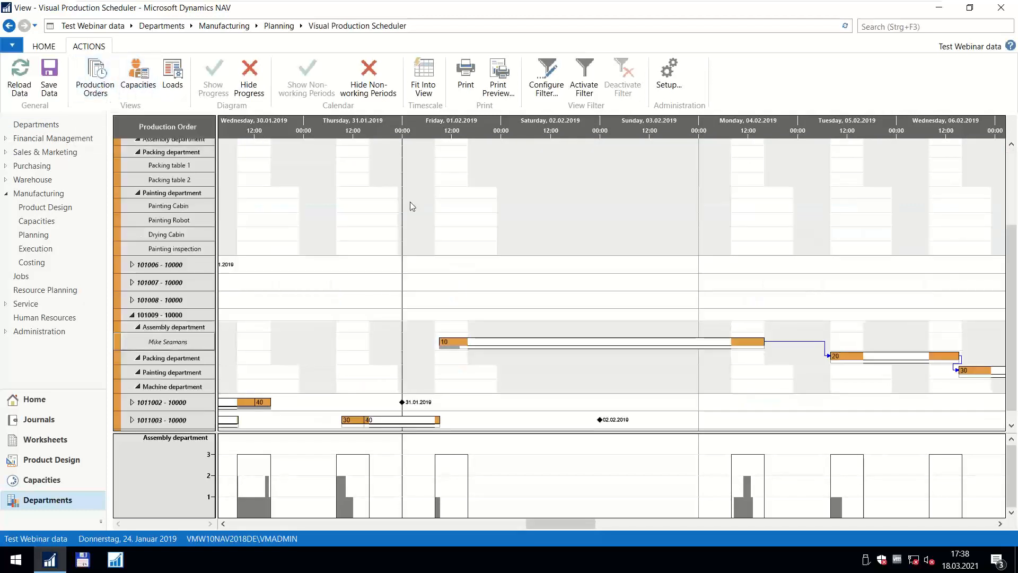
{"action": "left_click", "coordinate": [461, 328]}
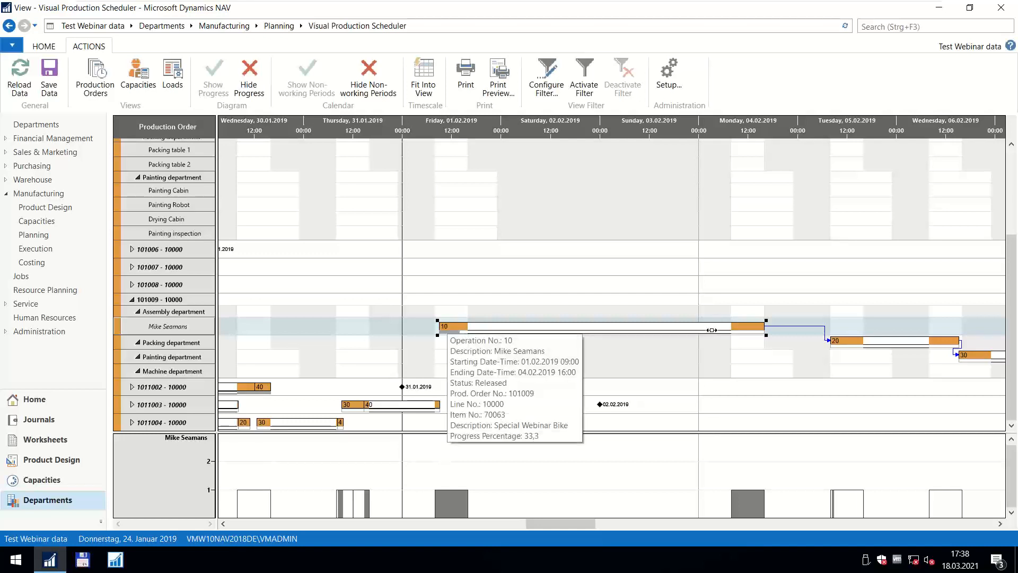
{"action": "scroll", "coordinate": [721, 131], "scroll_direction": "down", "scroll_amount": 5}
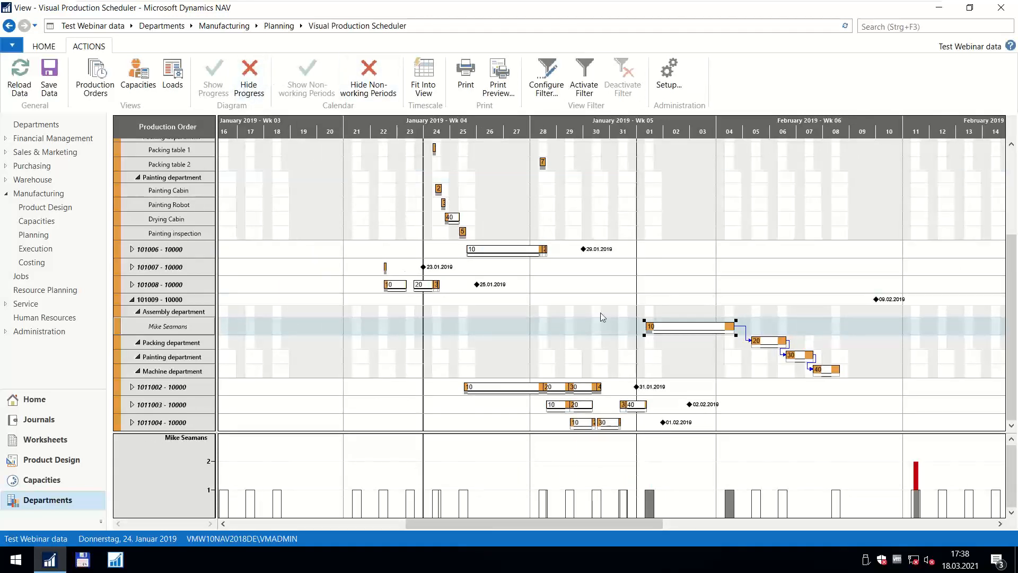
Toggle the progress display, leaving it hidden, and return to the Capacities view.
{"action": "left_click", "coordinate": [258, 80]}
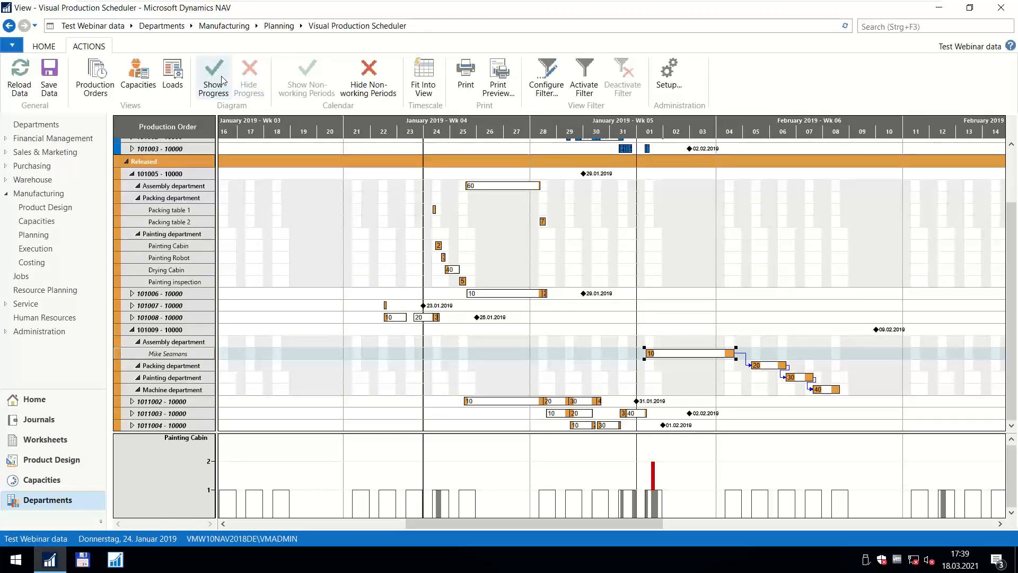
{"action": "left_click", "coordinate": [222, 80]}
{"action": "left_click", "coordinate": [247, 81]}
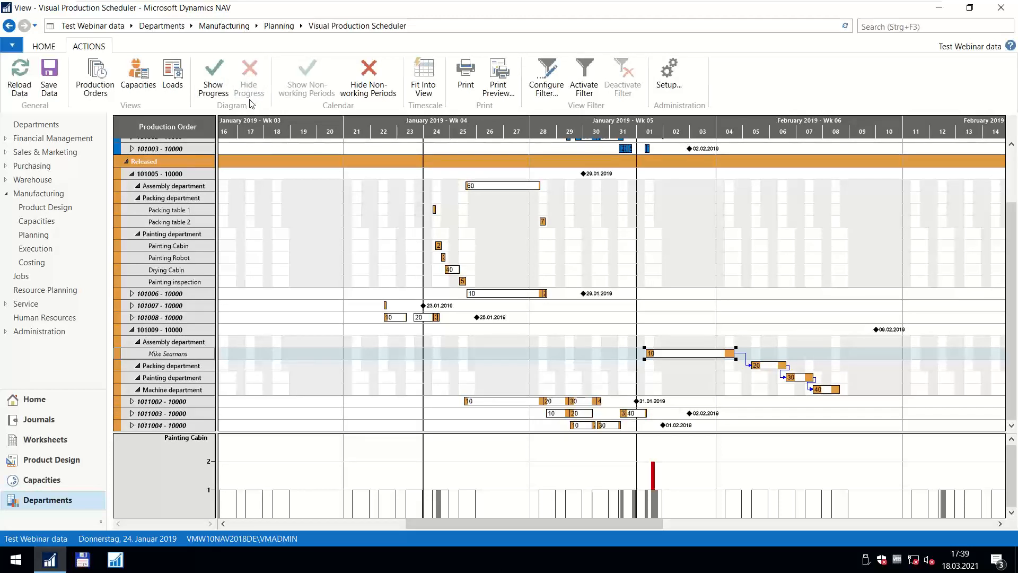
{"action": "left_click", "coordinate": [138, 77]}
{"action": "left_click", "coordinate": [679, 279]}
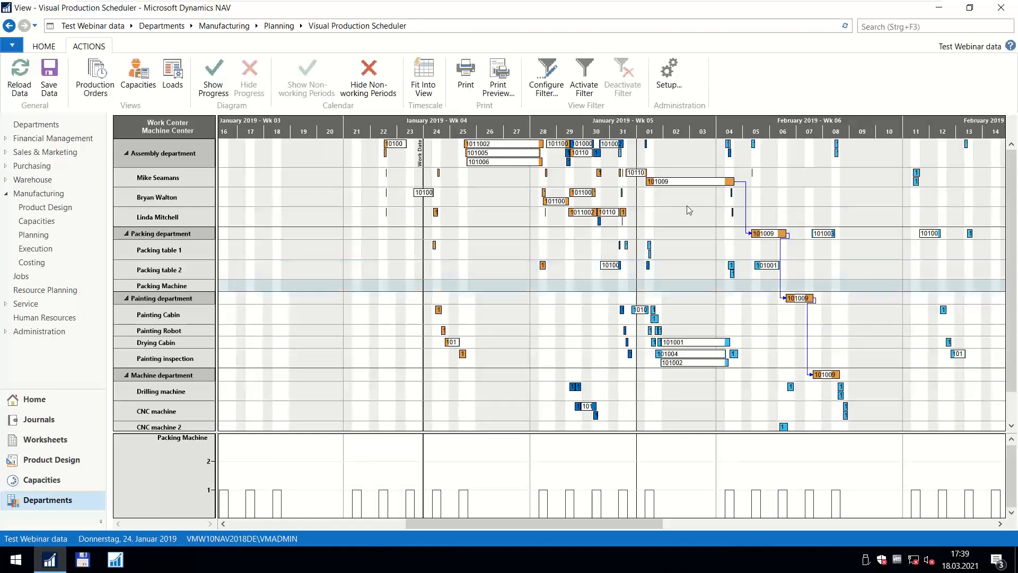
Select order 1011002's operation on 30.01.2019 in the first Assembly worker's row and check that worker's load.
{"action": "left_click", "coordinate": [636, 142]}
{"action": "scroll", "coordinate": [633, 142], "scroll_direction": "up", "scroll_amount": 5}
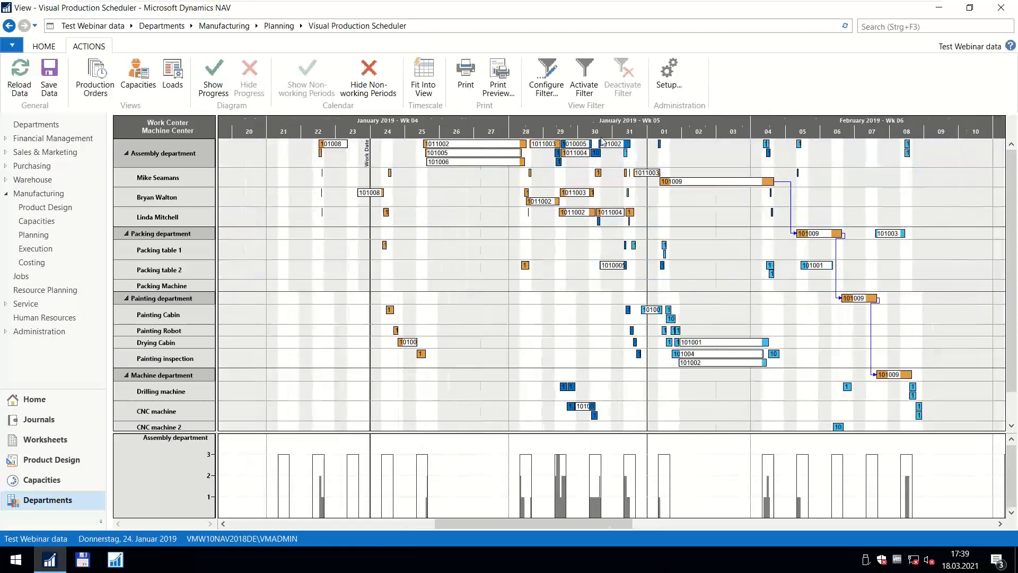
{"action": "left_click", "coordinate": [574, 171]}
{"action": "left_click", "coordinate": [575, 172]}
{"action": "scroll", "coordinate": [581, 175], "scroll_direction": "up", "scroll_amount": 1}
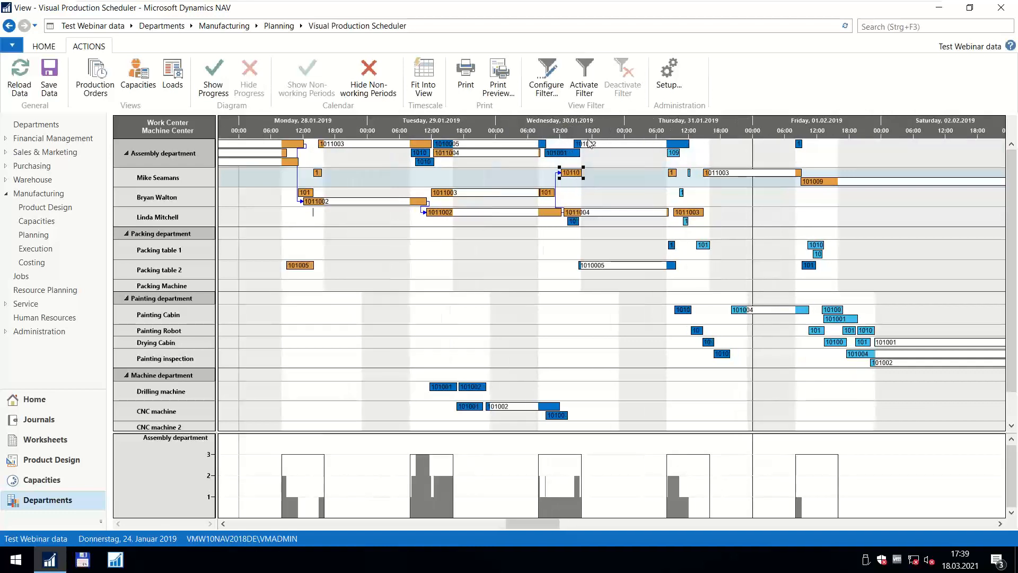
{"action": "left_click", "coordinate": [588, 144]}
{"action": "left_click", "coordinate": [579, 178]}
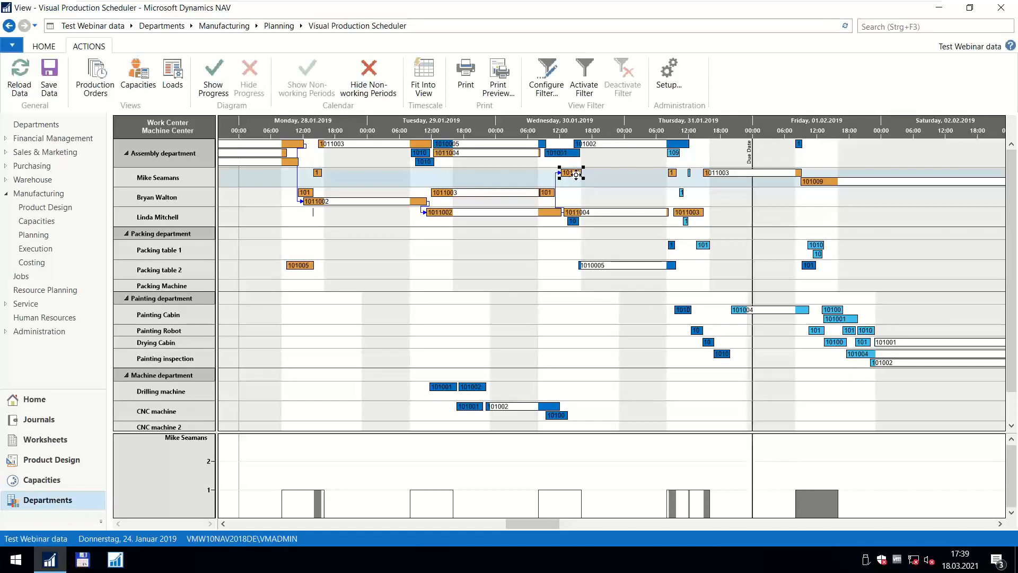
Try to reassign order 1011002's operation on 30.01.2019 from the first to the second Assembly worker.
{"action": "left_click", "coordinate": [565, 204]}
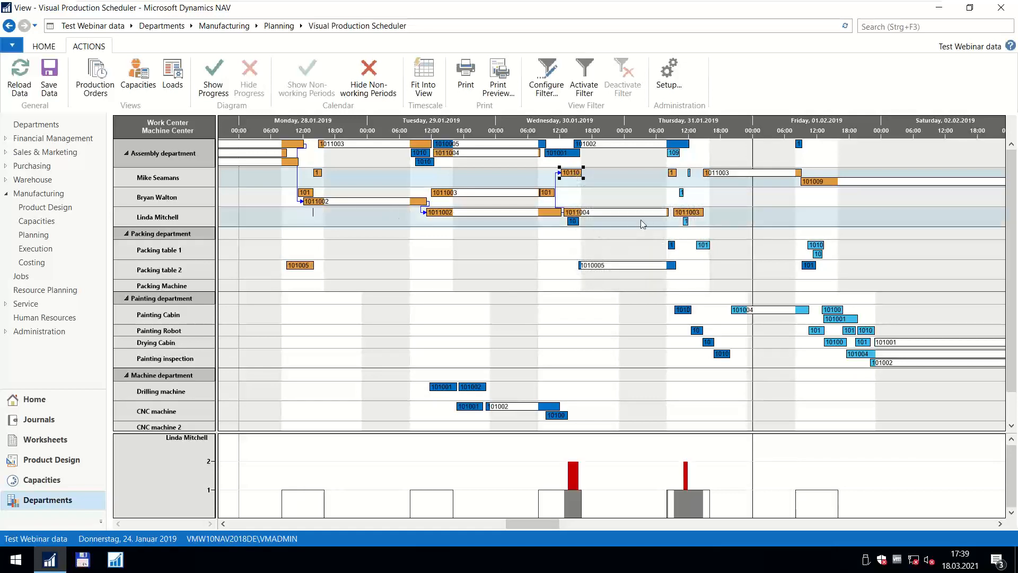
{"action": "left_click_drag", "start_coordinate": [571, 173], "coordinate": [568, 192]}
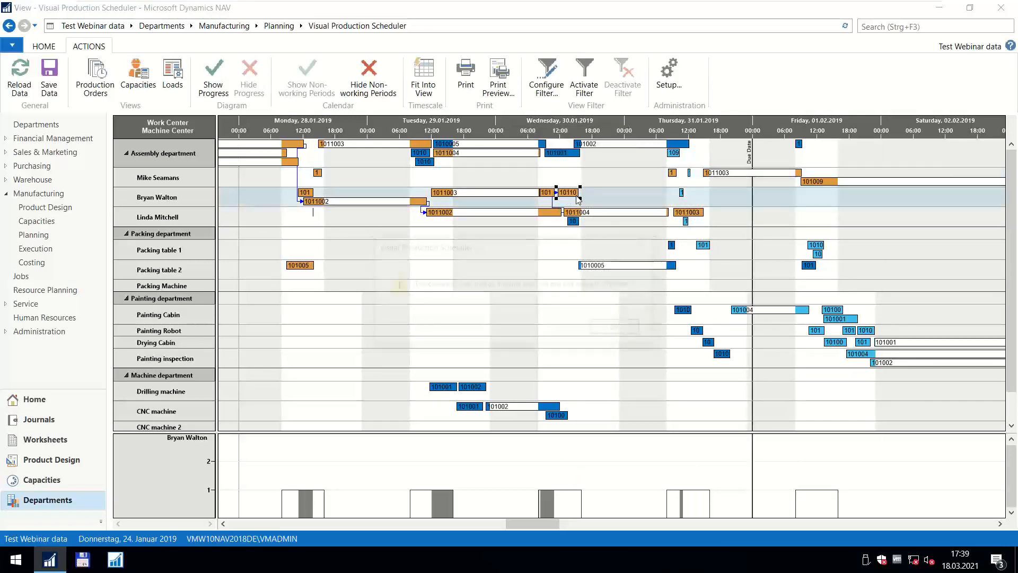
{"action": "left_click", "coordinate": [647, 251]}
Check the third Assembly worker's load and move order 1010005's final assembly operation from 30.01.2019 to 31.01.2019 in that worker's row.
{"action": "left_click", "coordinate": [579, 212]}
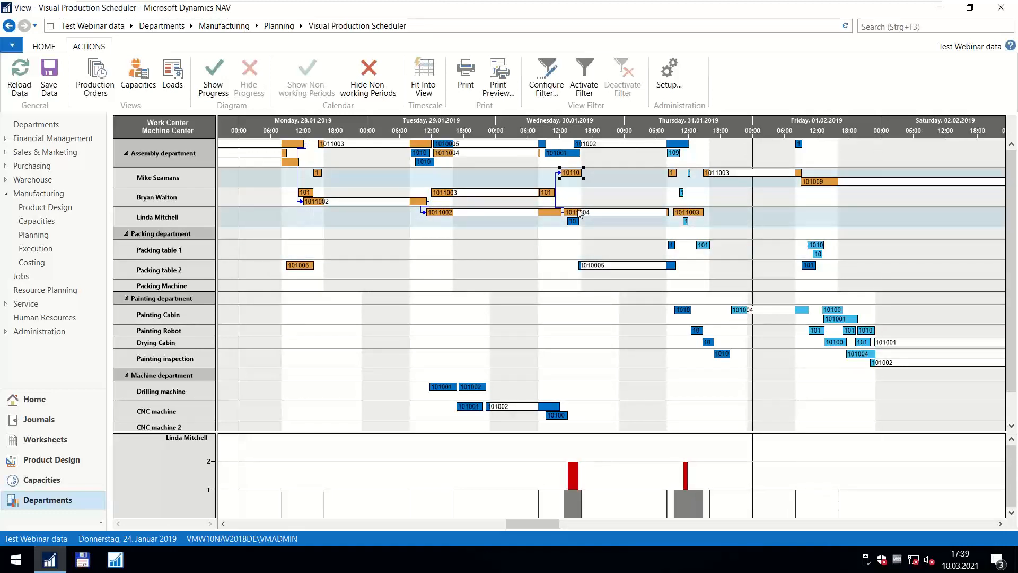
{"action": "left_click", "coordinate": [574, 222]}
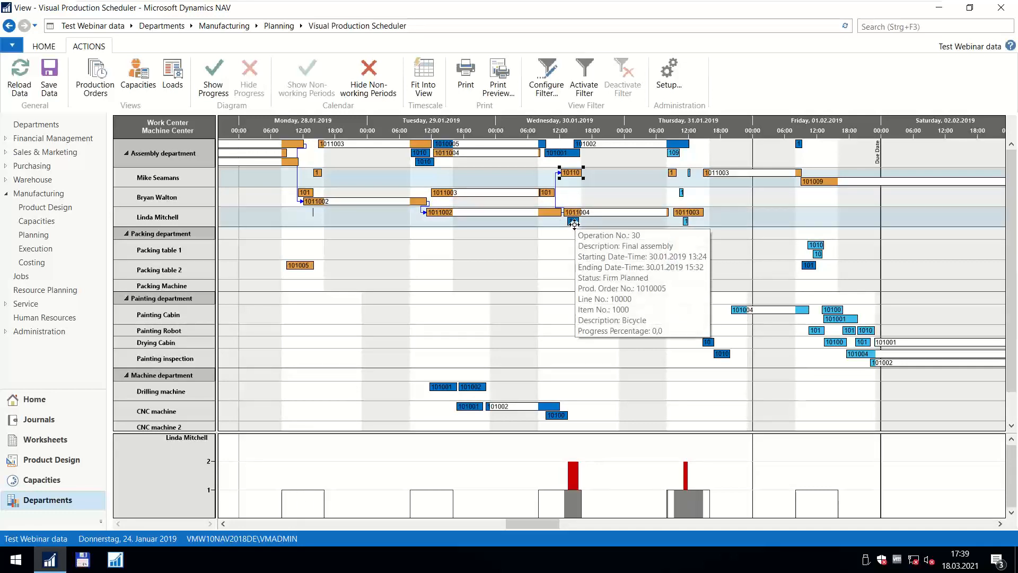
{"action": "left_click", "coordinate": [605, 232]}
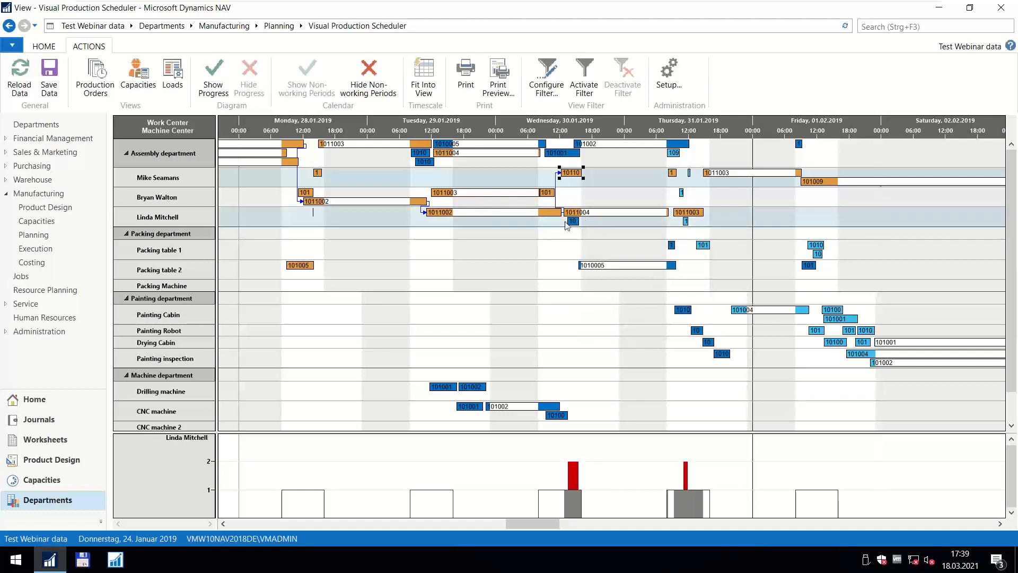
{"action": "left_click_drag", "start_coordinate": [574, 222], "coordinate": [671, 226]}
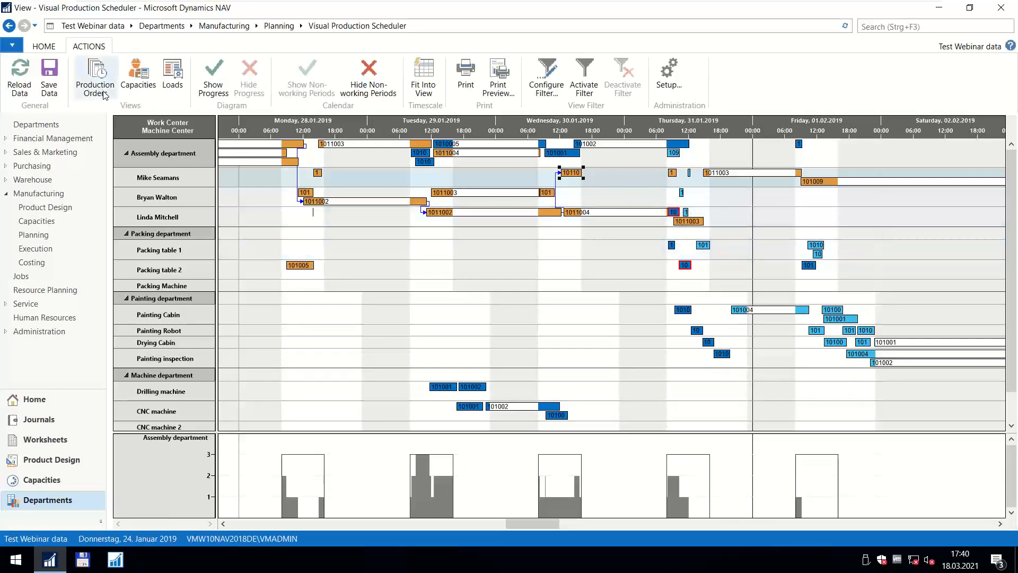
Switch to the Loads view and examine the overloads of all work and machine centers from 28.01.2019 into February.
{"action": "left_click", "coordinate": [173, 78]}
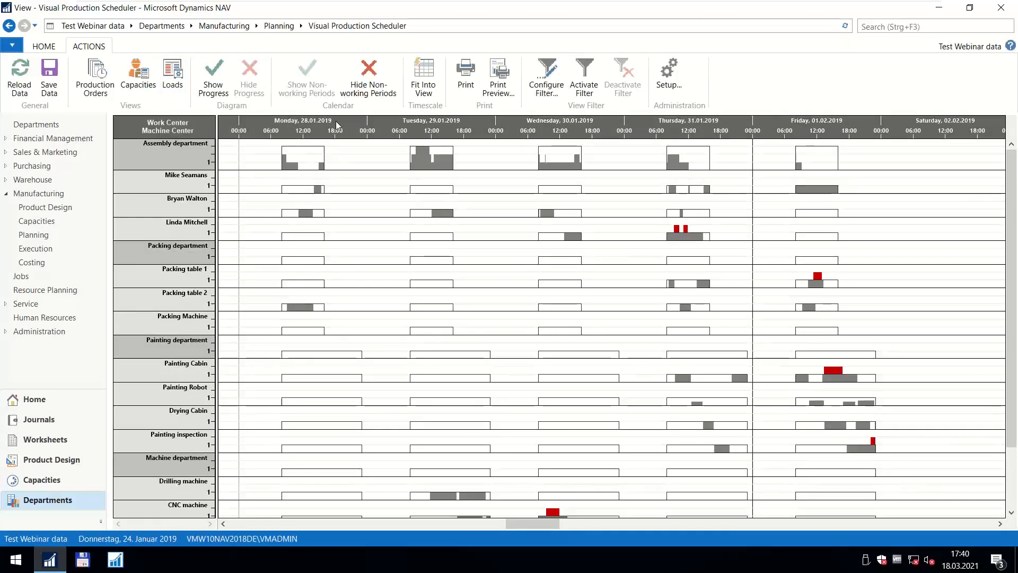
{"action": "scroll", "coordinate": [335, 129], "scroll_direction": "down", "scroll_amount": 2}
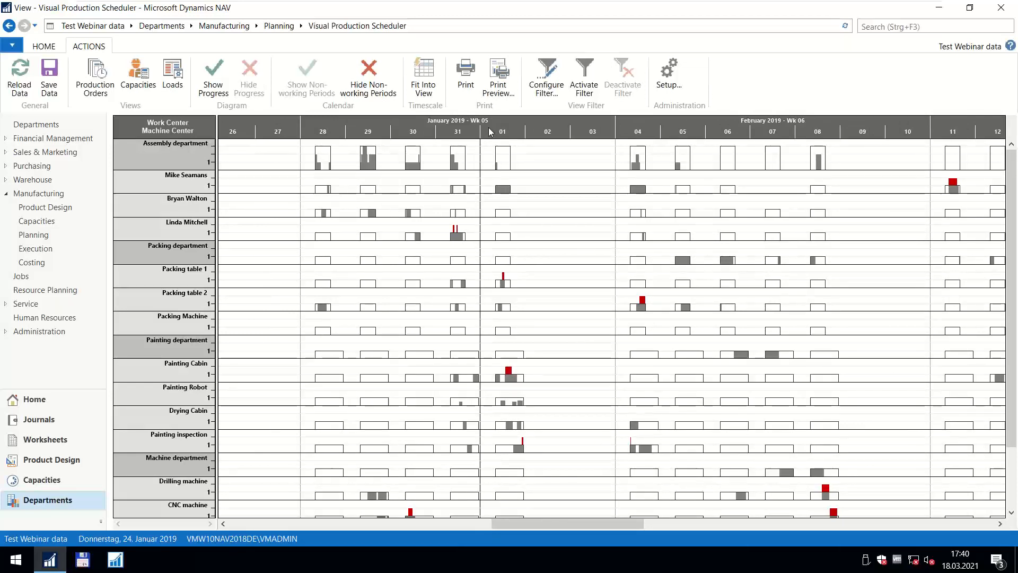
{"action": "scroll", "coordinate": [534, 228], "scroll_direction": "down", "scroll_amount": 3}
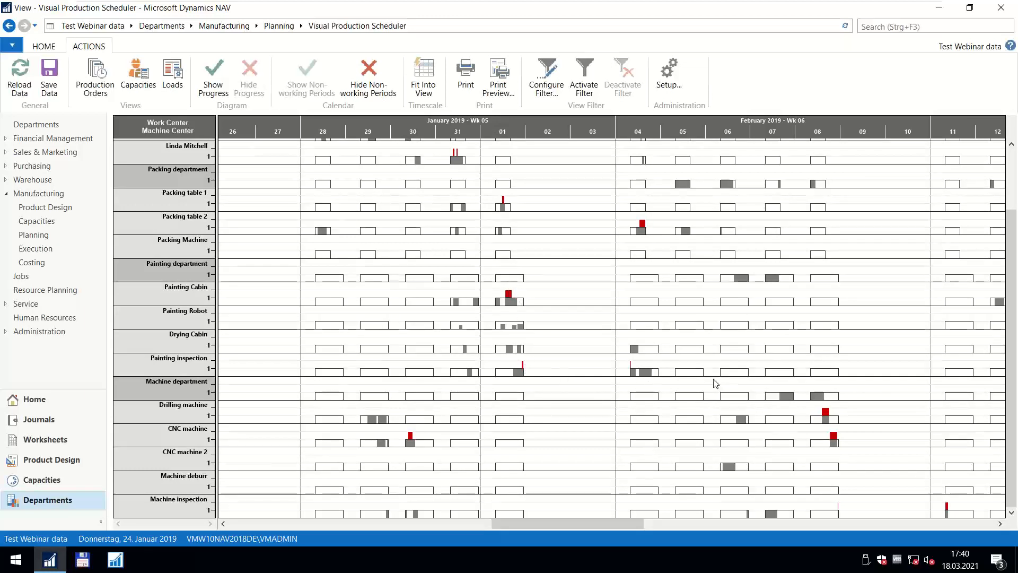
{"action": "scroll", "coordinate": [610, 362], "scroll_direction": "up", "scroll_amount": 3}
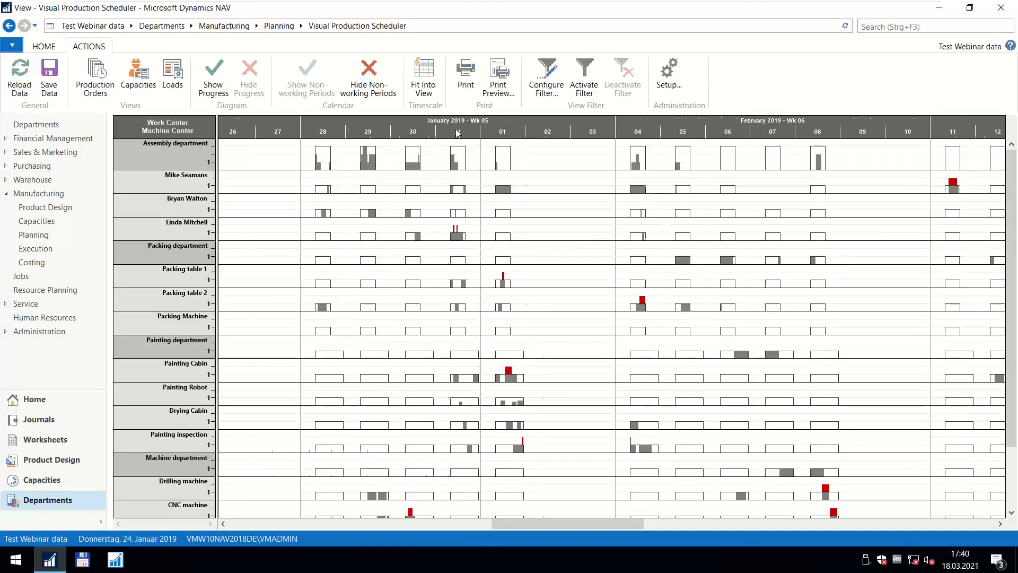
{"action": "scroll", "coordinate": [456, 231], "scroll_direction": "up", "scroll_amount": 1}
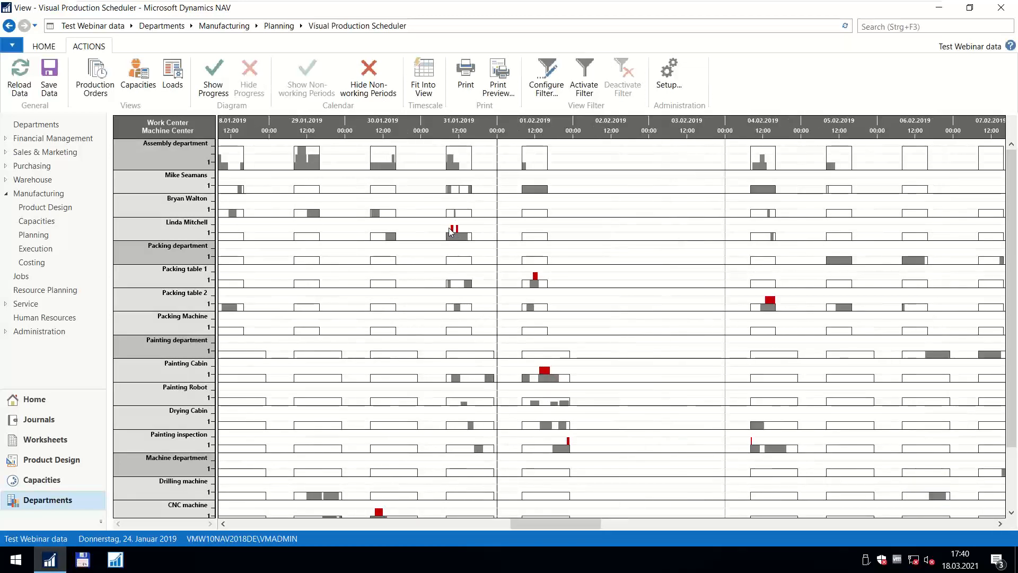
Return to the Capacities view and move order 1011003's operation slightly later and its overlapping short operation to 01.02.2019 in the third Assembly worker's row.
{"action": "left_click", "coordinate": [134, 85]}
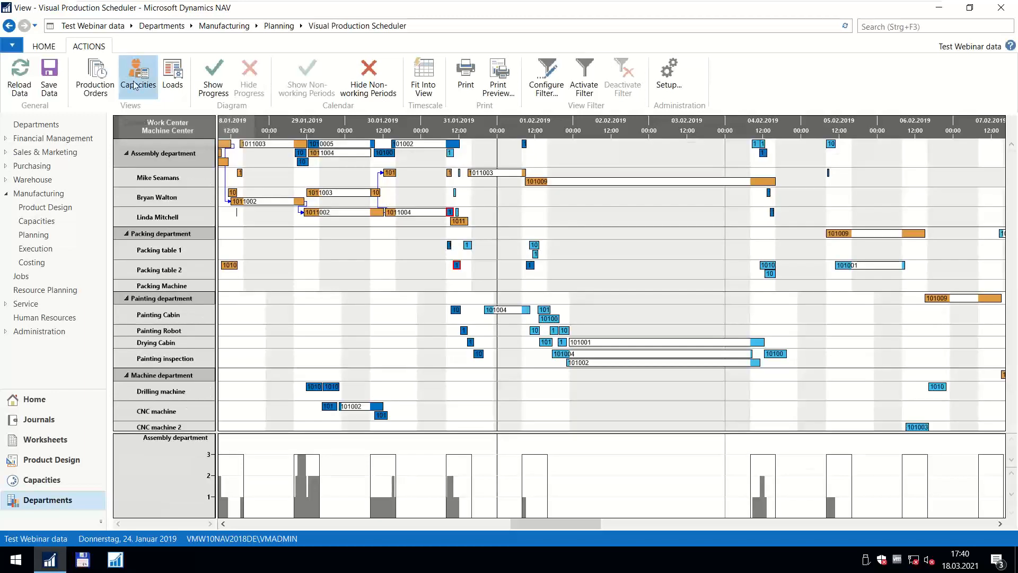
{"action": "scroll", "coordinate": [474, 127], "scroll_direction": "up", "scroll_amount": 2}
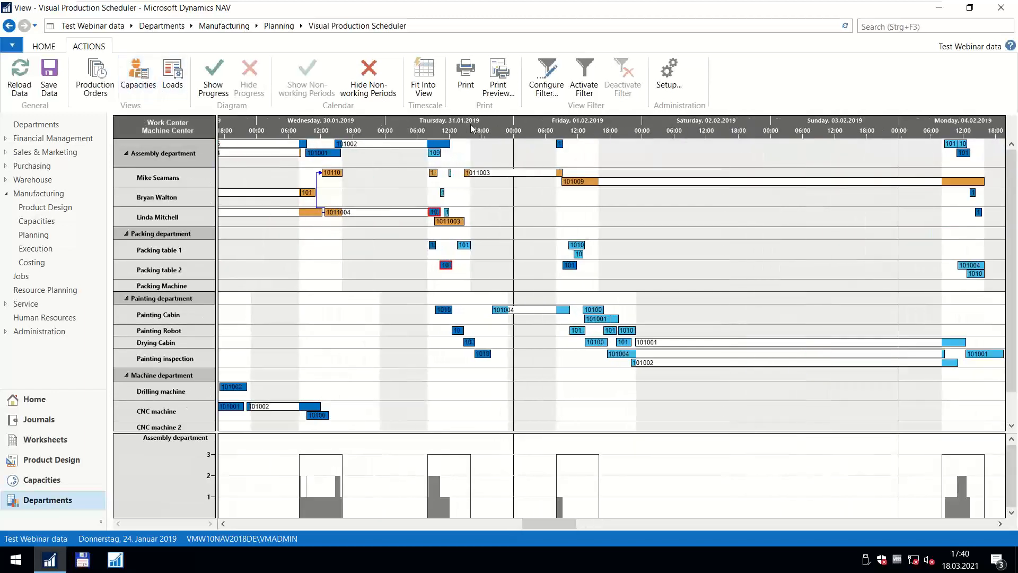
{"action": "left_click", "coordinate": [443, 222]}
{"action": "left_click", "coordinate": [443, 222]}
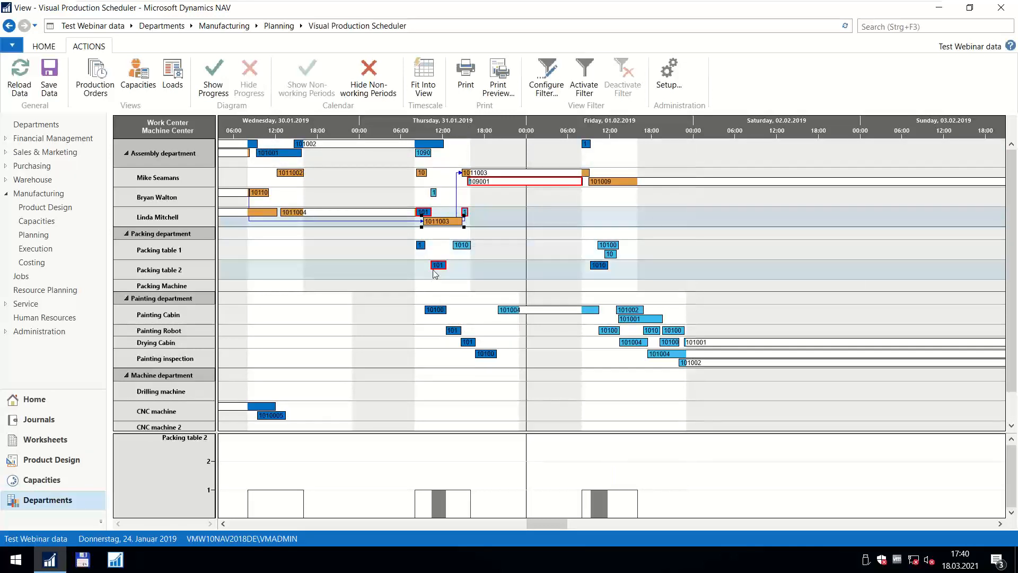
{"action": "left_click_drag", "start_coordinate": [465, 213], "coordinate": [584, 221]}
{"action": "mouse_move", "coordinate": [584, 221]}
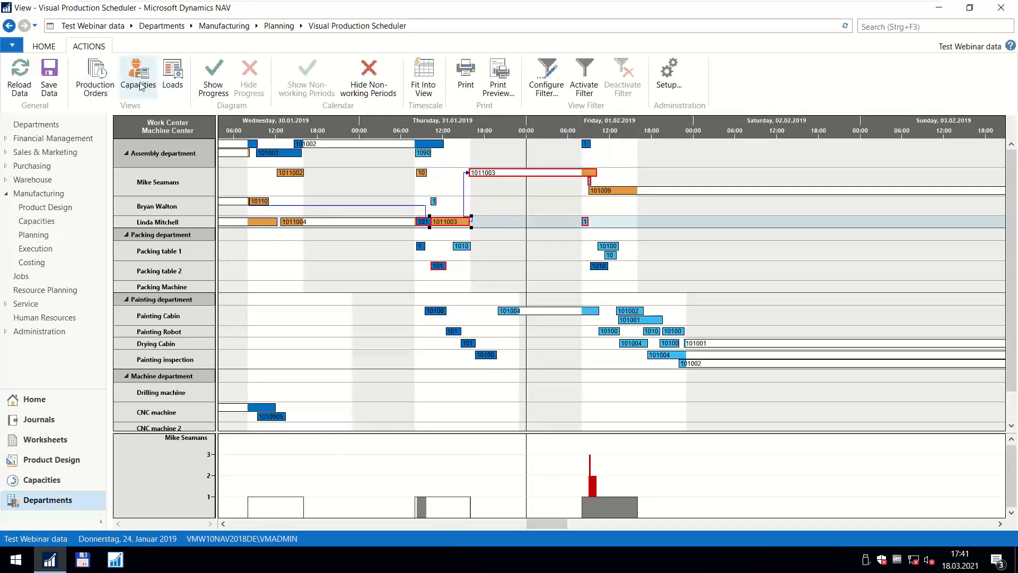
Find 07.02.2019 in the first Assembly worker's row, open machine center card 110 and review its load by day, closing both windows.
{"action": "scroll", "coordinate": [451, 130], "scroll_direction": "down", "scroll_amount": 2}
{"action": "scroll", "coordinate": [451, 130], "scroll_direction": "down", "scroll_amount": 2}
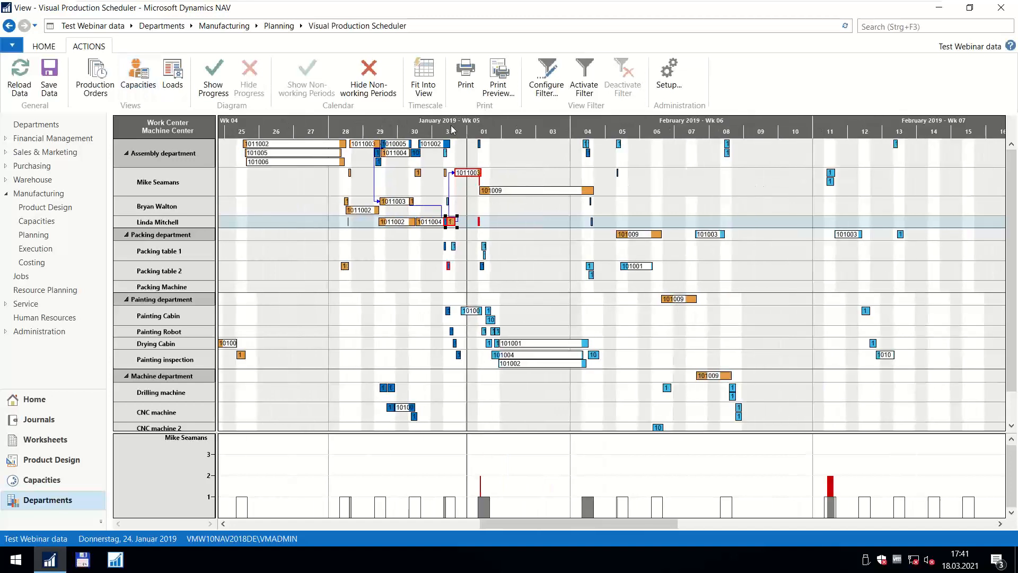
{"action": "left_click_drag", "start_coordinate": [724, 136], "coordinate": [532, 136]}
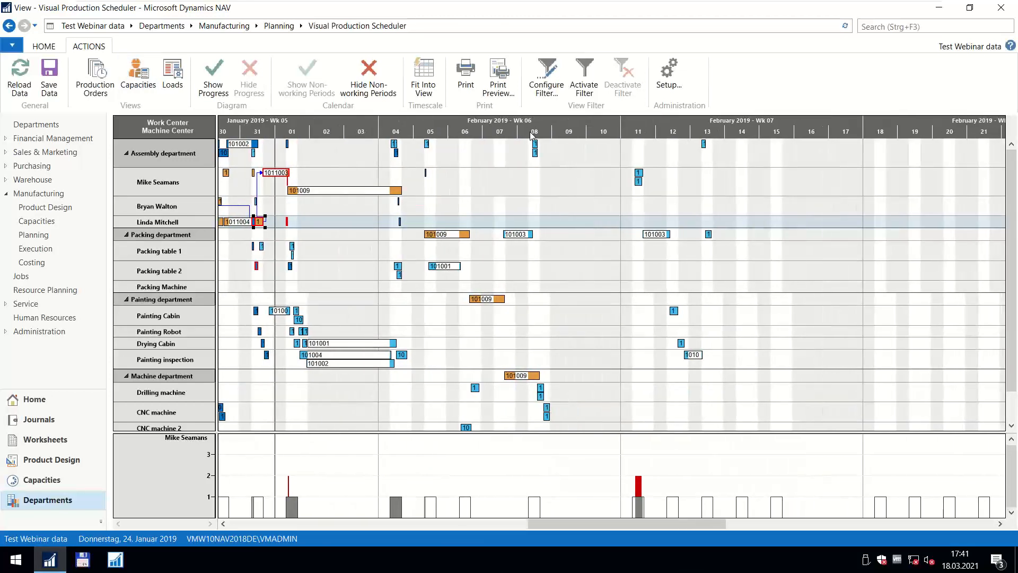
{"action": "scroll", "coordinate": [498, 133], "scroll_direction": "up", "scroll_amount": 1}
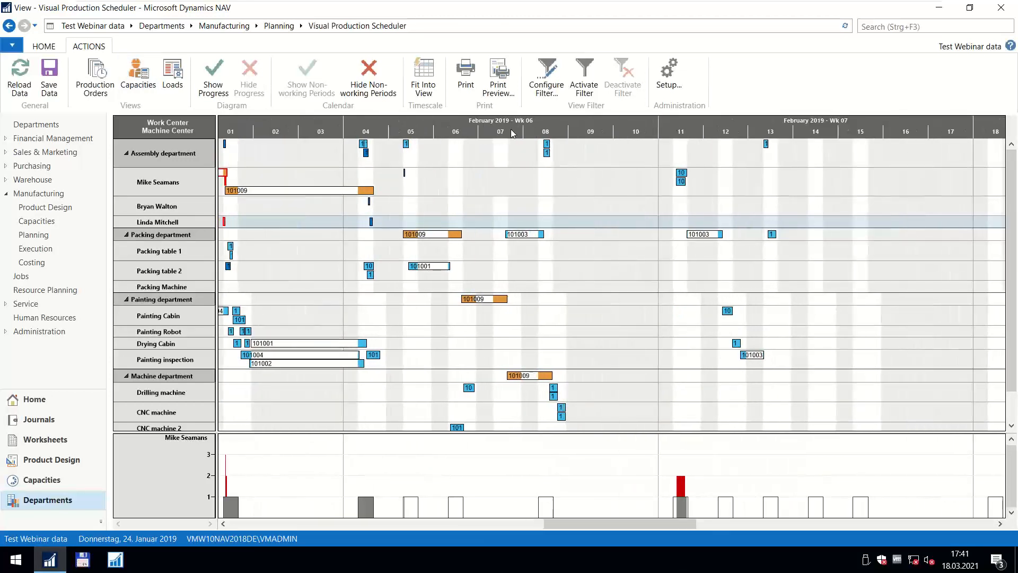
{"action": "scroll", "coordinate": [512, 133], "scroll_direction": "up", "scroll_amount": 2}
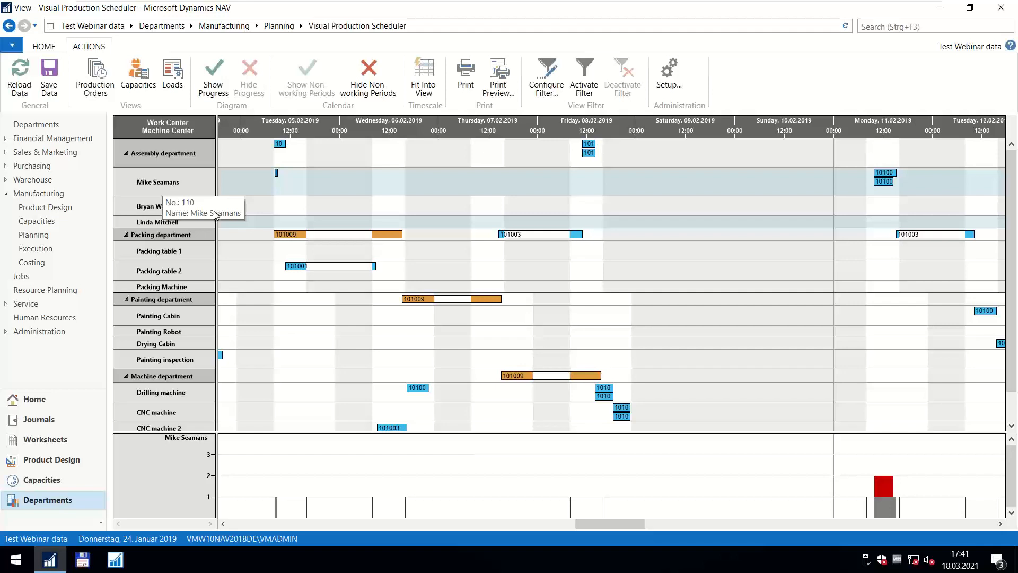
{"action": "left_click_drag", "start_coordinate": [341, 135], "coordinate": [503, 132]}
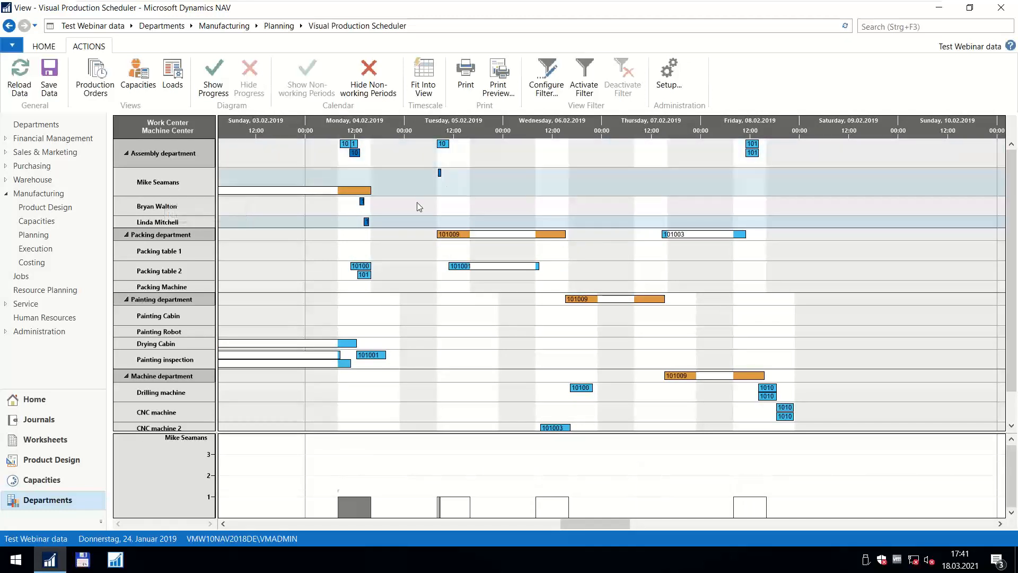
{"action": "double_click", "coordinate": [176, 184]}
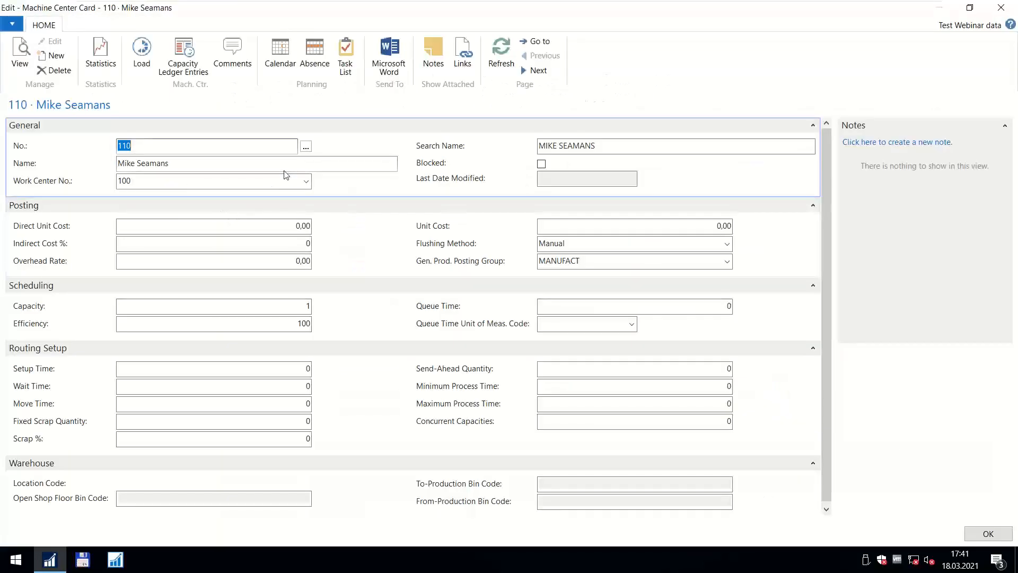
{"action": "left_click", "coordinate": [147, 68]}
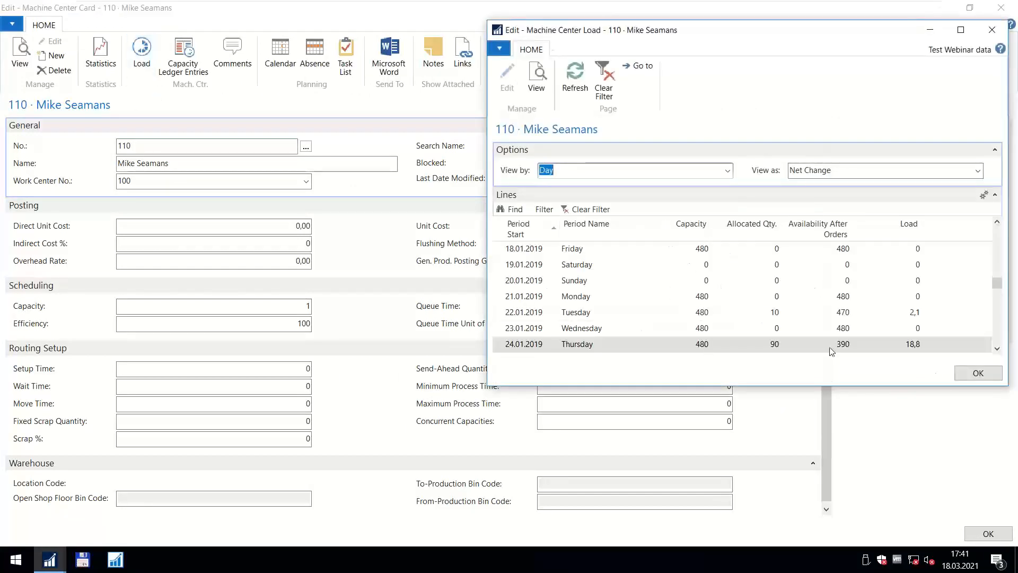
{"action": "left_click", "coordinate": [978, 373]}
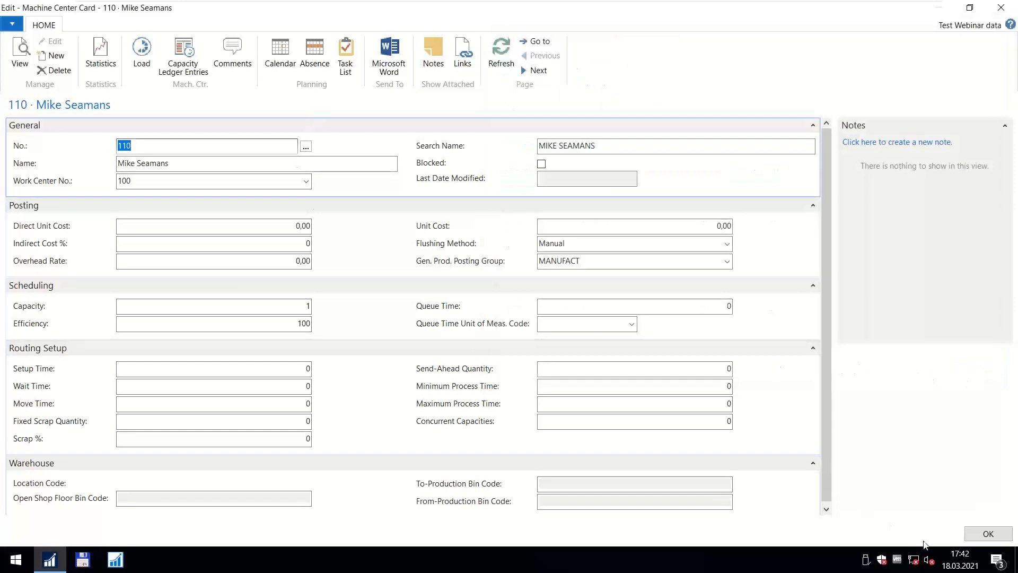
{"action": "left_click", "coordinate": [978, 535]}
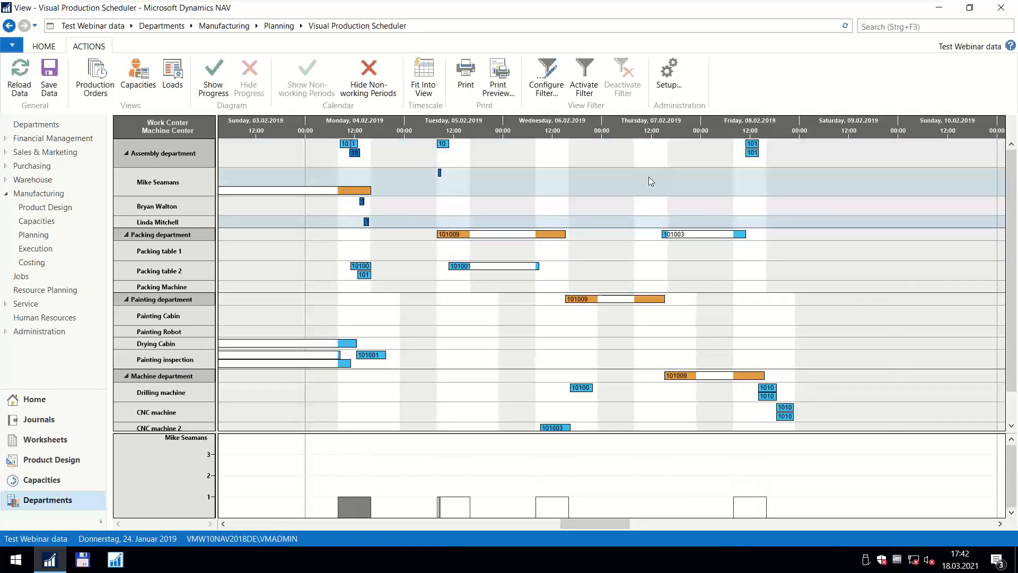
Reopen the card of machine center 110 and check its capacity absence entries, closing both windows.
{"action": "scroll", "coordinate": [658, 351], "scroll_direction": "down", "scroll_amount": 1}
{"action": "scroll", "coordinate": [659, 352], "scroll_direction": "up", "scroll_amount": 1}
{"action": "double_click", "coordinate": [150, 183]}
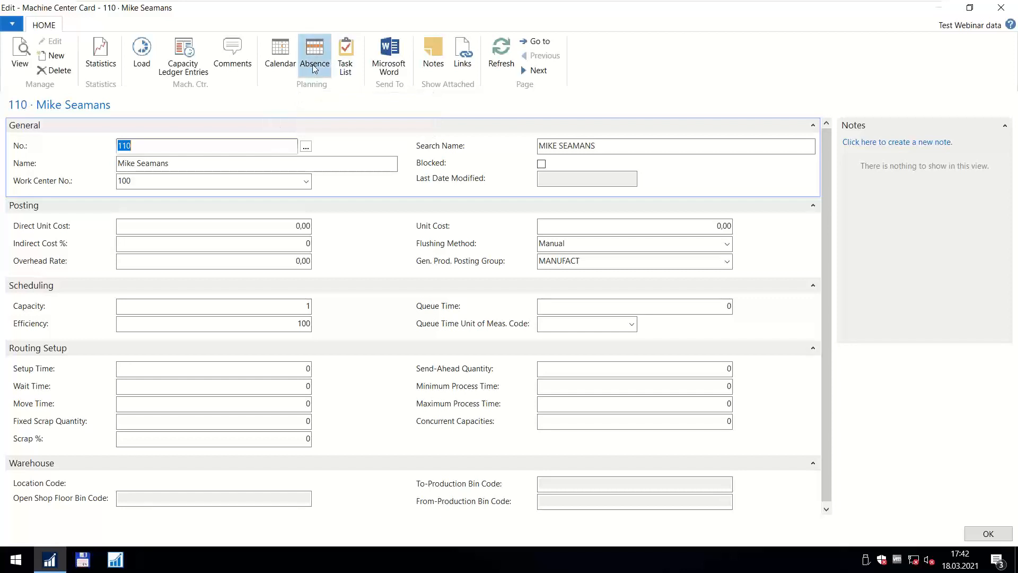
{"action": "left_click", "coordinate": [314, 66]}
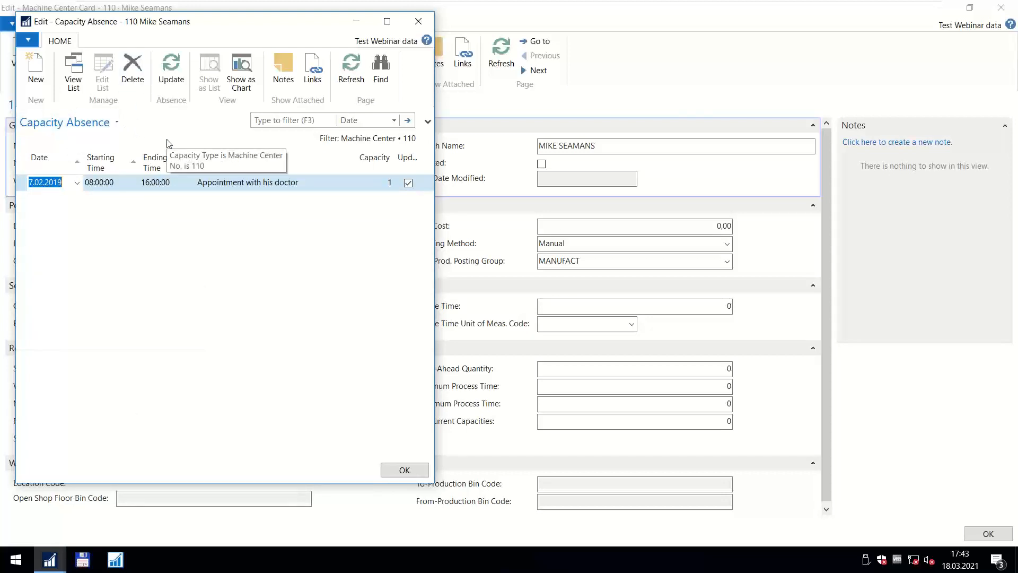
{"action": "left_click", "coordinate": [423, 472]}
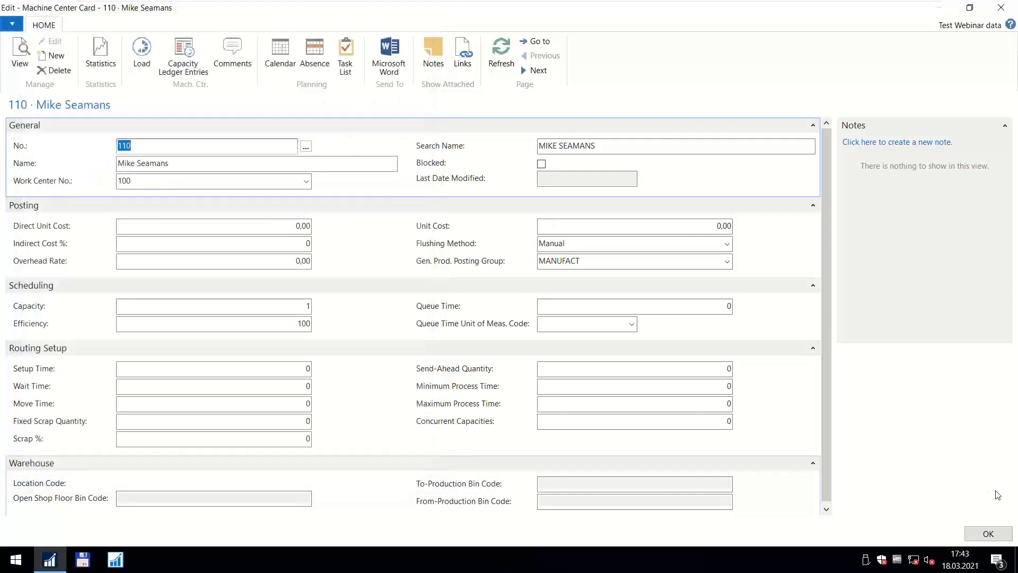
{"action": "left_click", "coordinate": [996, 533]}
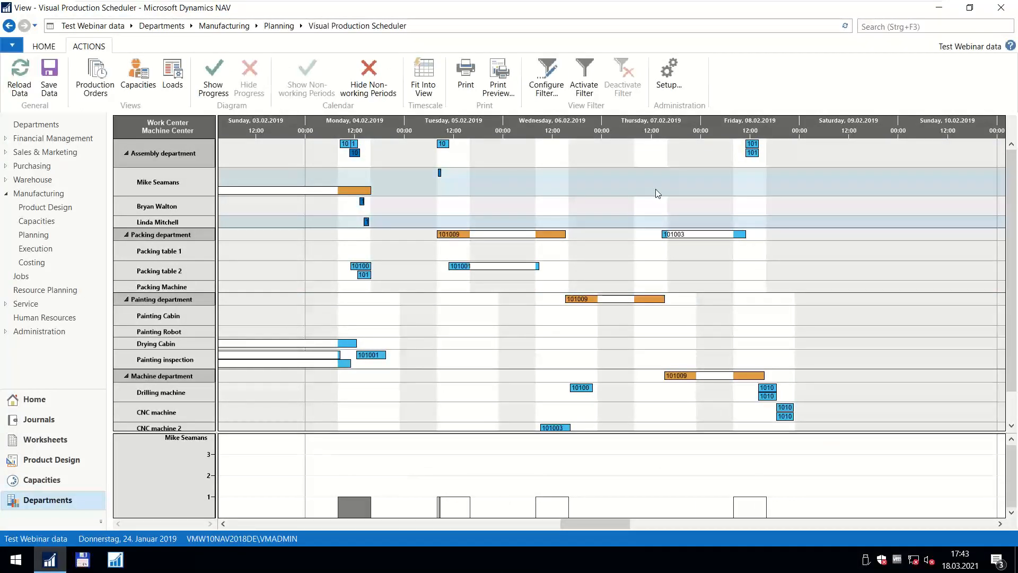
{"action": "left_click", "coordinate": [51, 48]}
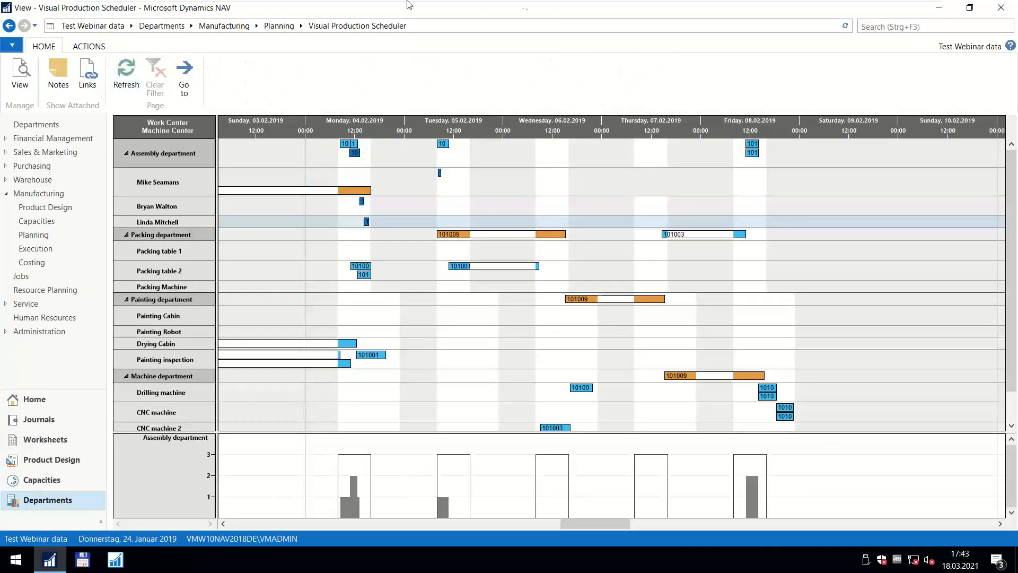
{"action": "mouse_move", "coordinate": [429, 14]}
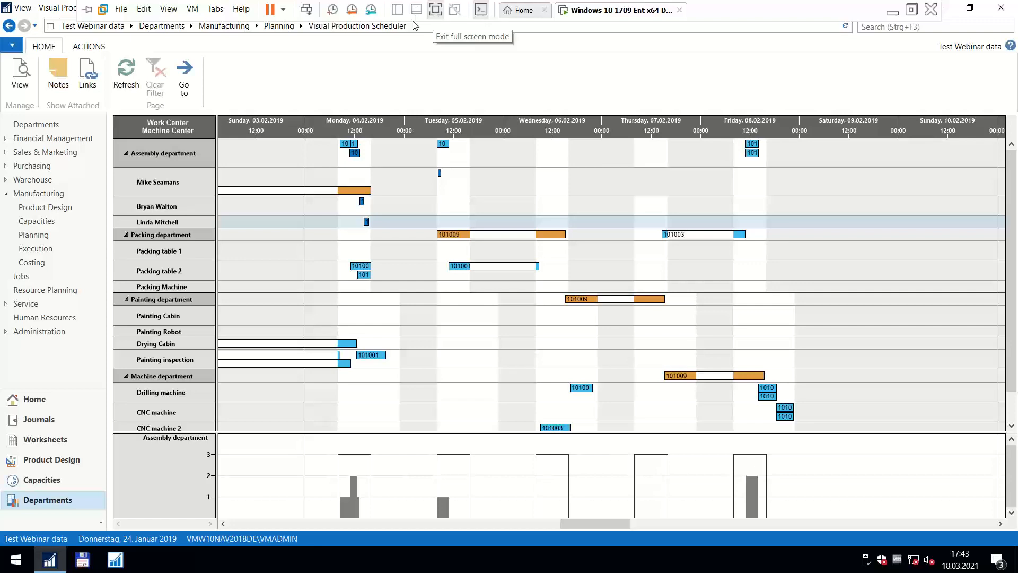
{"action": "left_click", "coordinate": [88, 46]}
{"action": "left_click", "coordinate": [669, 72]}
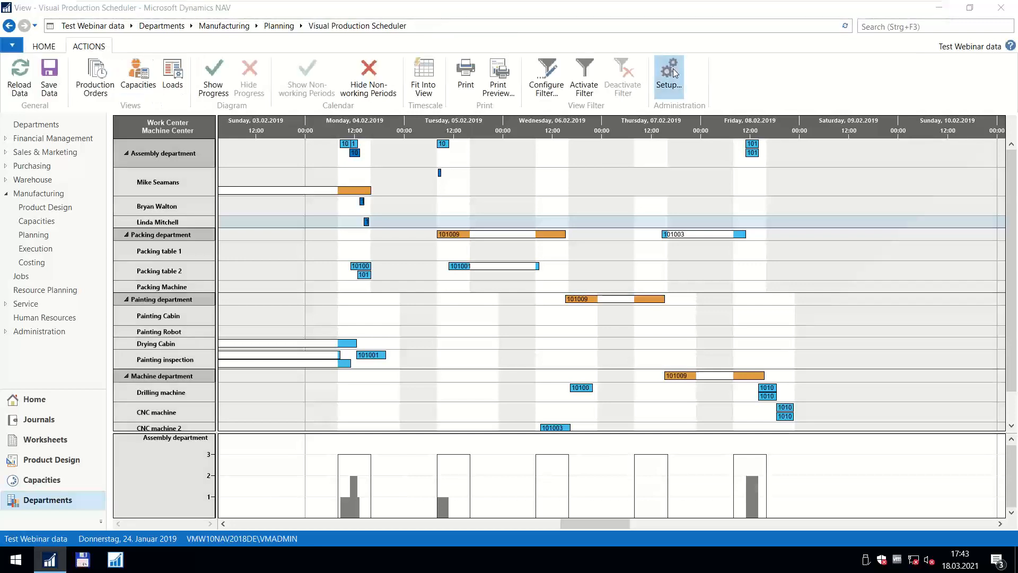
{"action": "left_click", "coordinate": [1007, 10]}
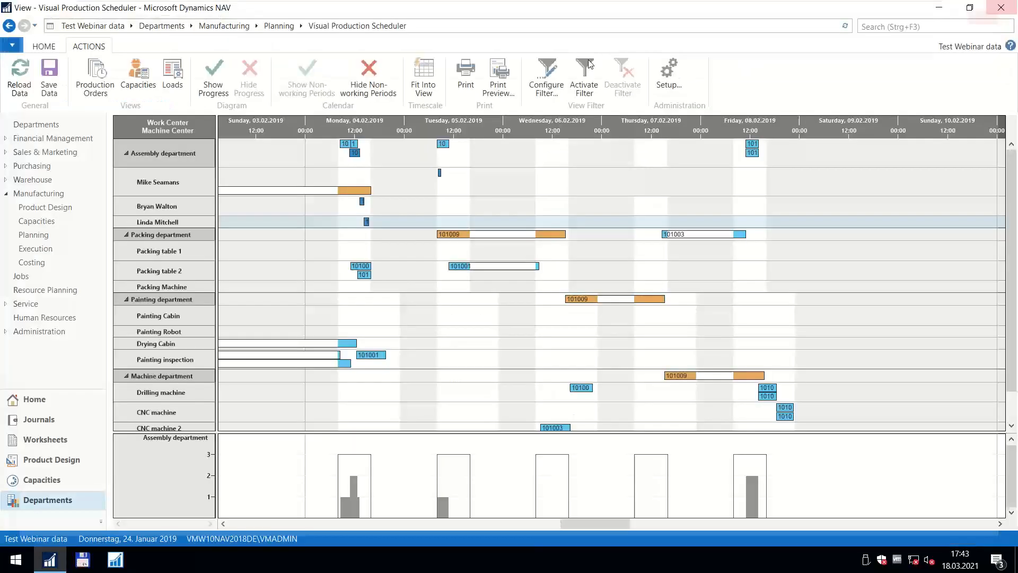
{"action": "left_click", "coordinate": [435, 9]}
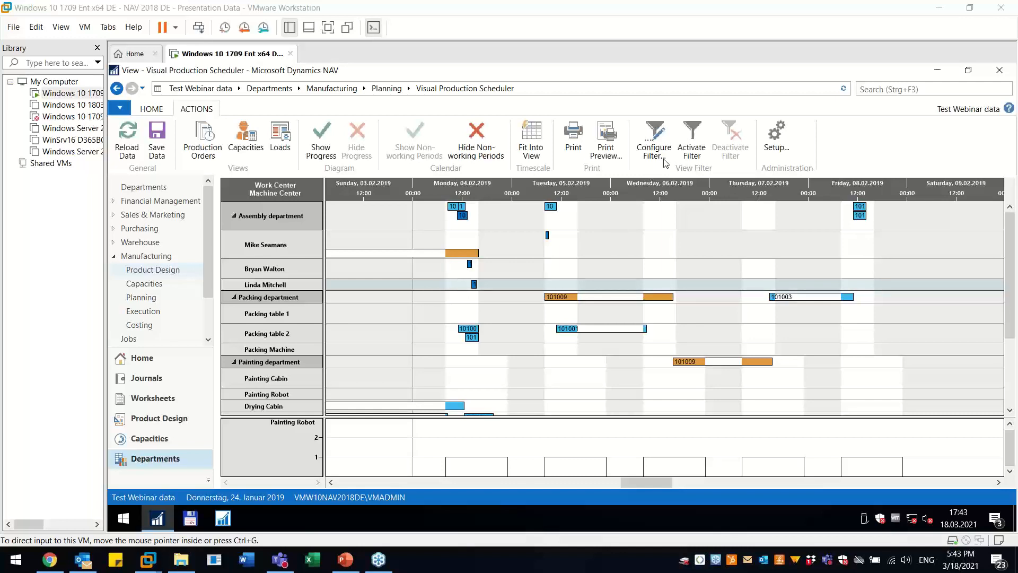
{"action": "left_click", "coordinate": [327, 28]}
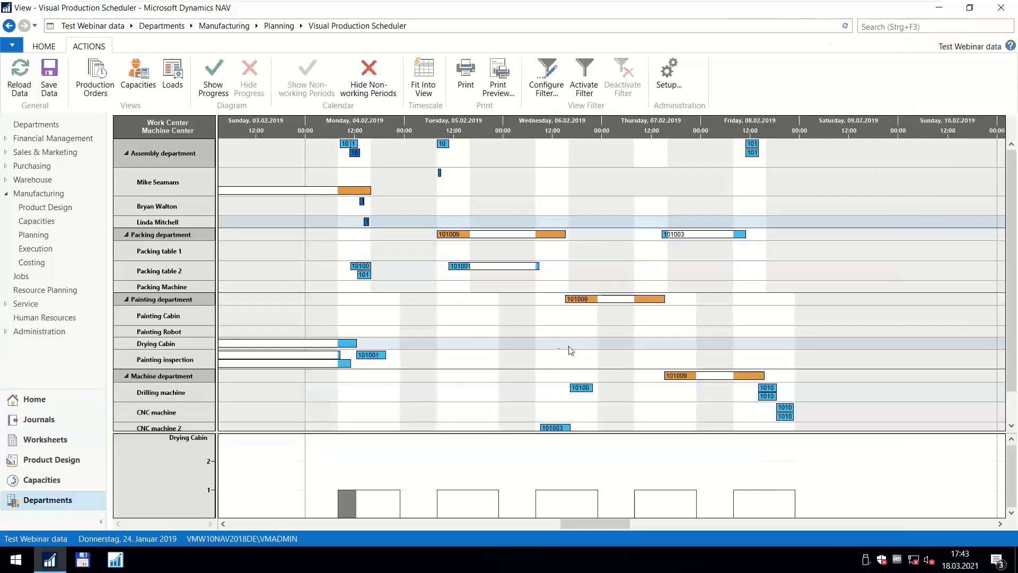
Open the released production order 101009 from its operation starting 01.02.2019 in the first Assembly worker's row.
{"action": "left_click", "coordinate": [444, 151]}
{"action": "scroll", "coordinate": [441, 129], "scroll_direction": "down", "scroll_amount": 3}
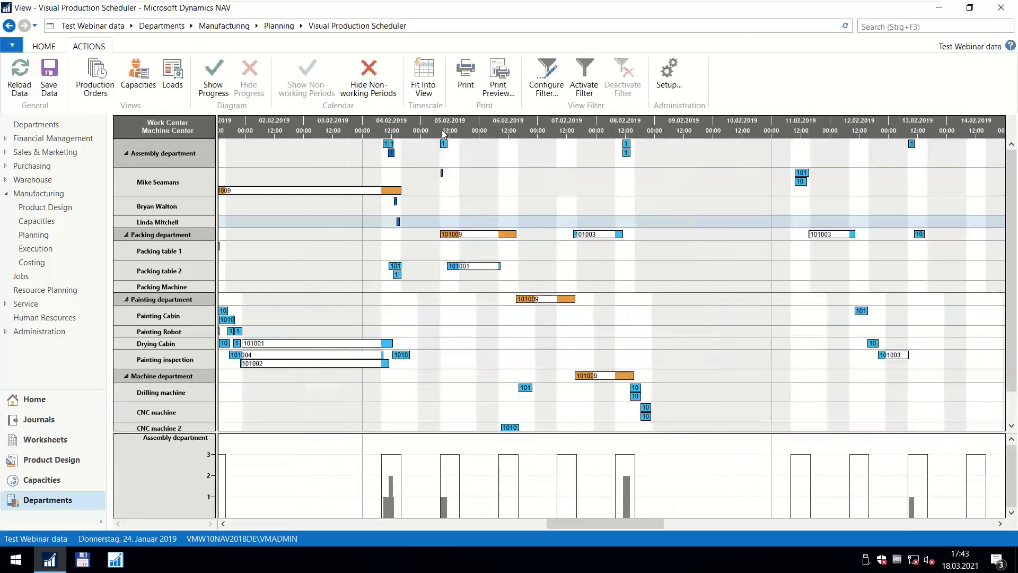
{"action": "left_click_drag", "start_coordinate": [441, 129], "coordinate": [526, 136]}
{"action": "scroll", "coordinate": [526, 135], "scroll_direction": "up", "scroll_amount": 4}
{"action": "left_click_drag", "start_coordinate": [369, 129], "coordinate": [579, 133]}
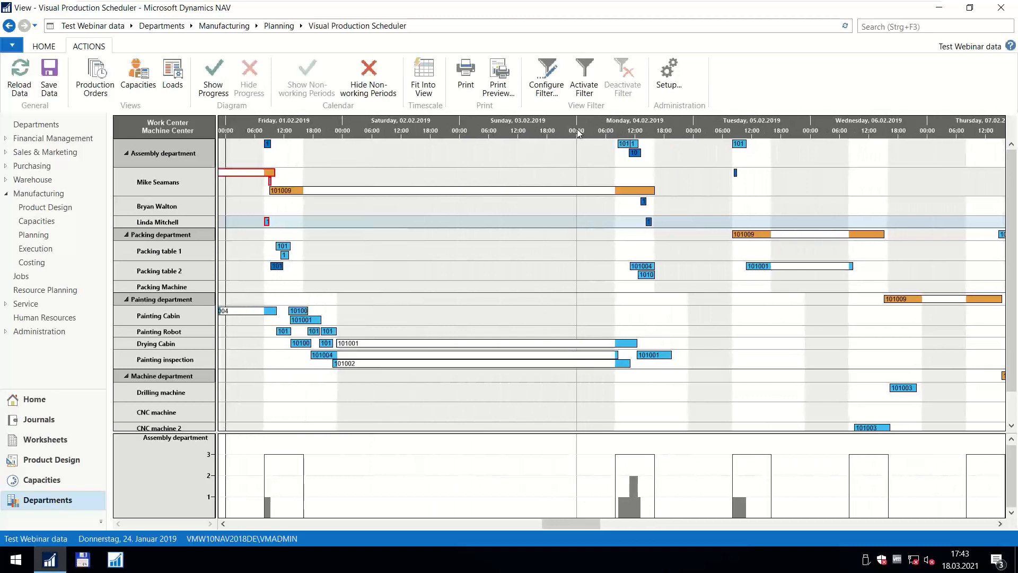
{"action": "double_click", "coordinate": [524, 191]}
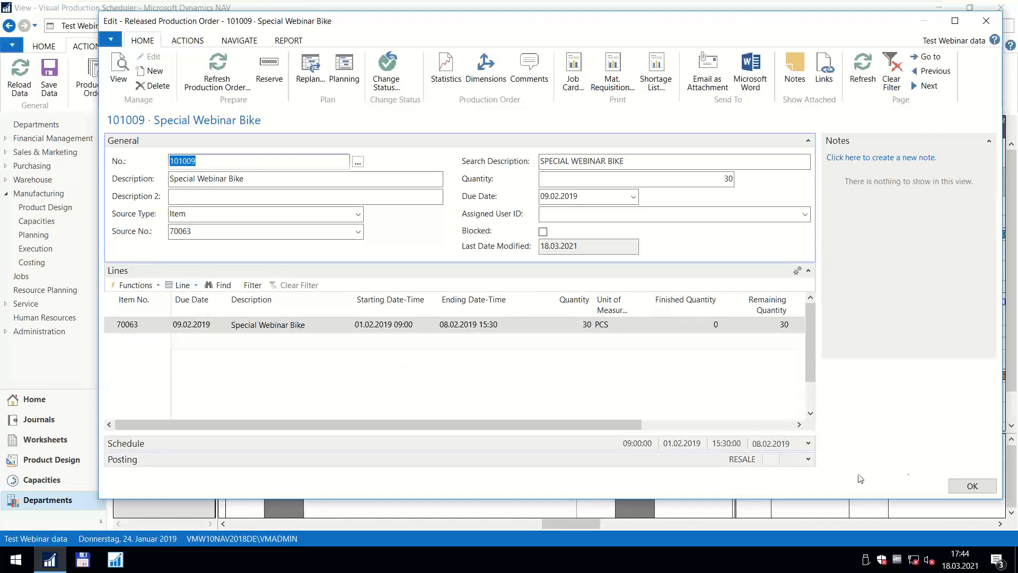
Close the production order and show the item availability by BOM level for order 101009's operation starting 01.02.2019 in the first Assembly worker's row.
{"action": "left_click", "coordinate": [972, 486]}
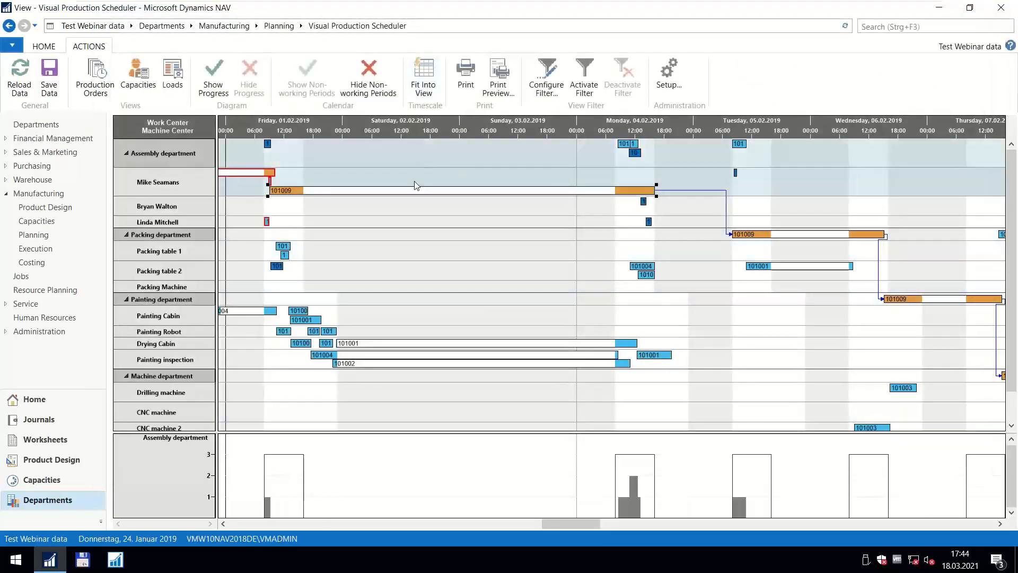
{"action": "right_click", "coordinate": [407, 193]}
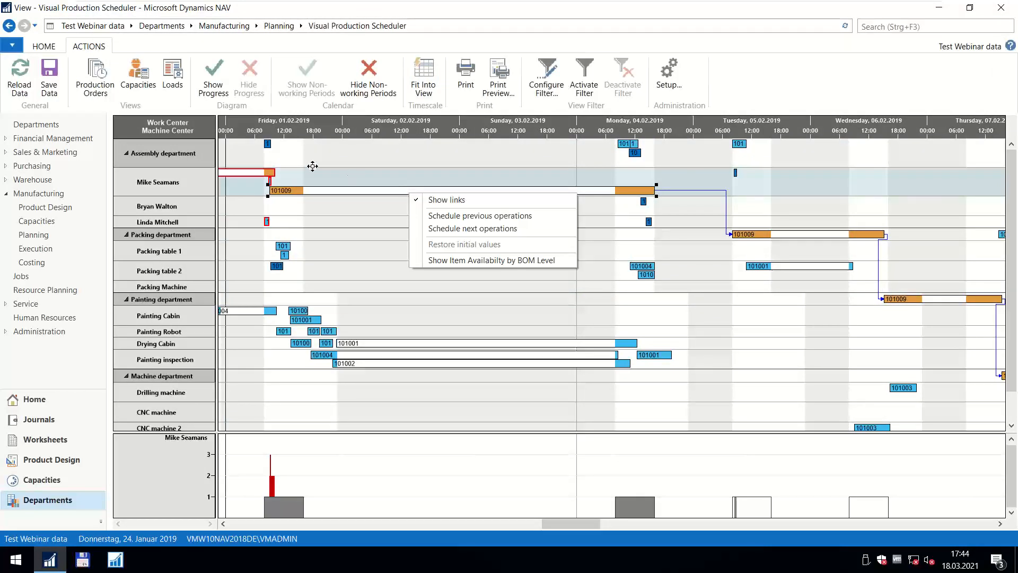
{"action": "left_click", "coordinate": [286, 166]}
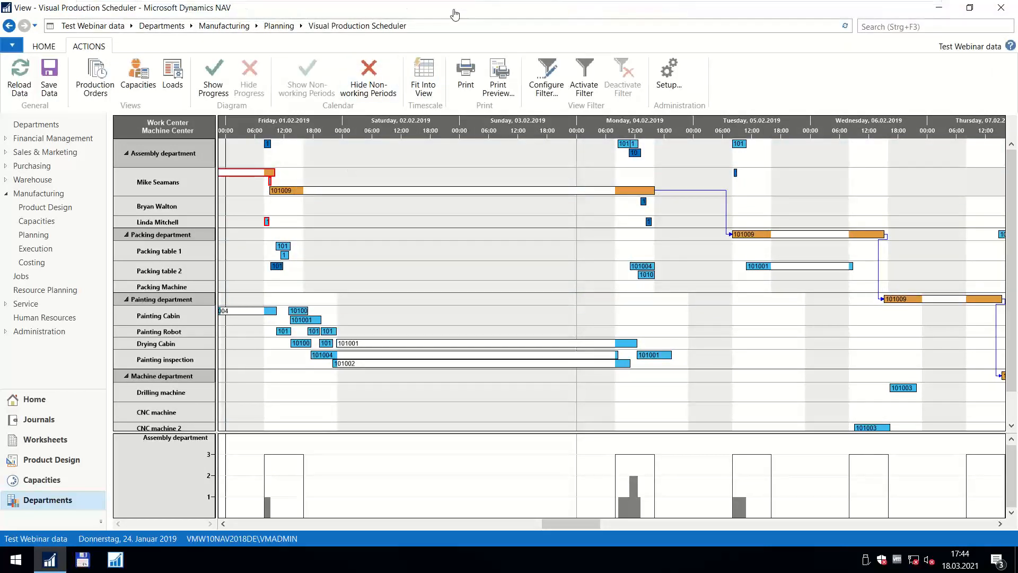
{"action": "left_click", "coordinate": [294, 194]}
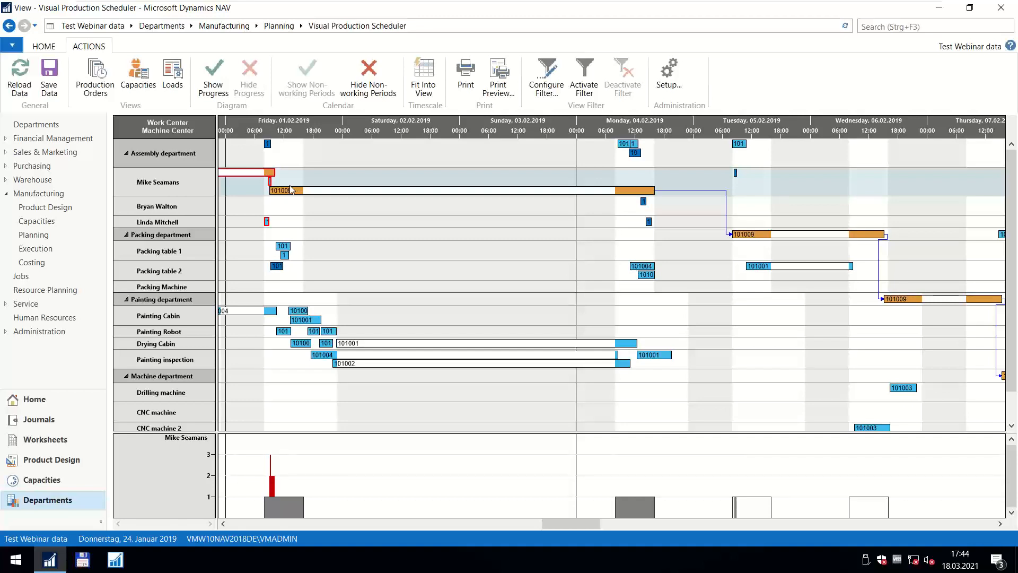
{"action": "right_click", "coordinate": [286, 190]}
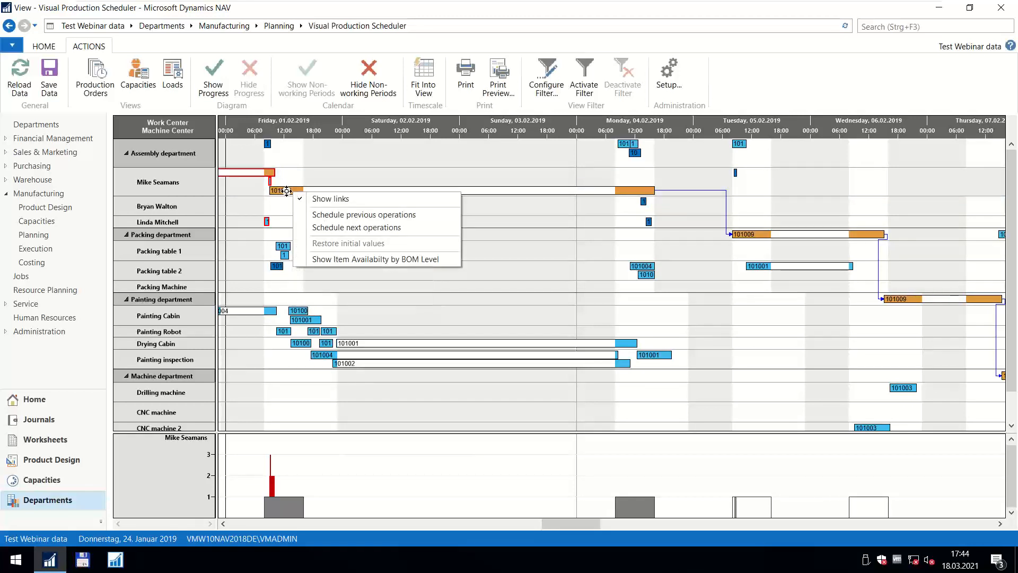
{"action": "left_click", "coordinate": [324, 262]}
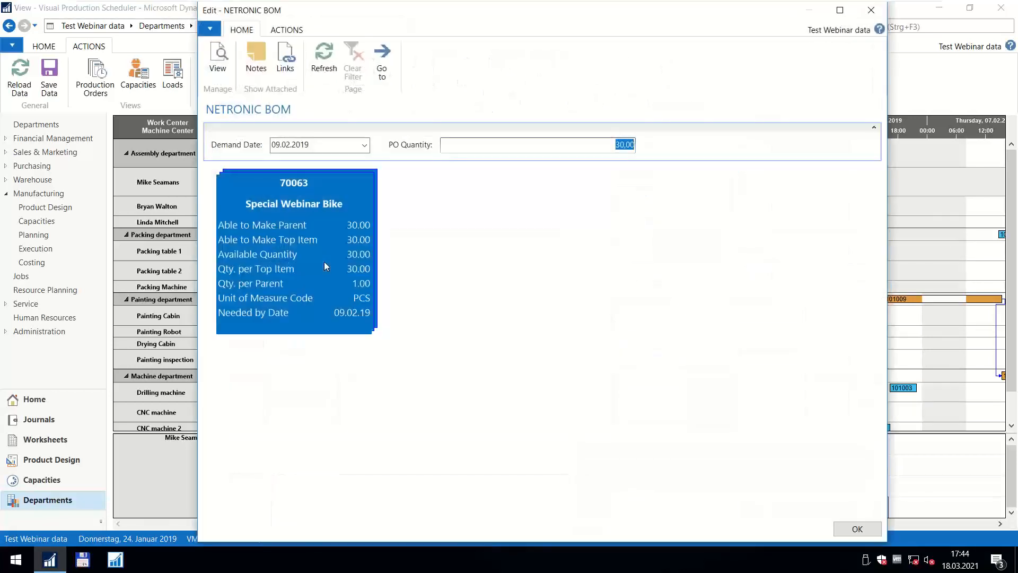
Try to expand all levels of the Special Webinar Bike's production BOM and master BOM, and close the availability window.
{"action": "left_click", "coordinate": [289, 30]}
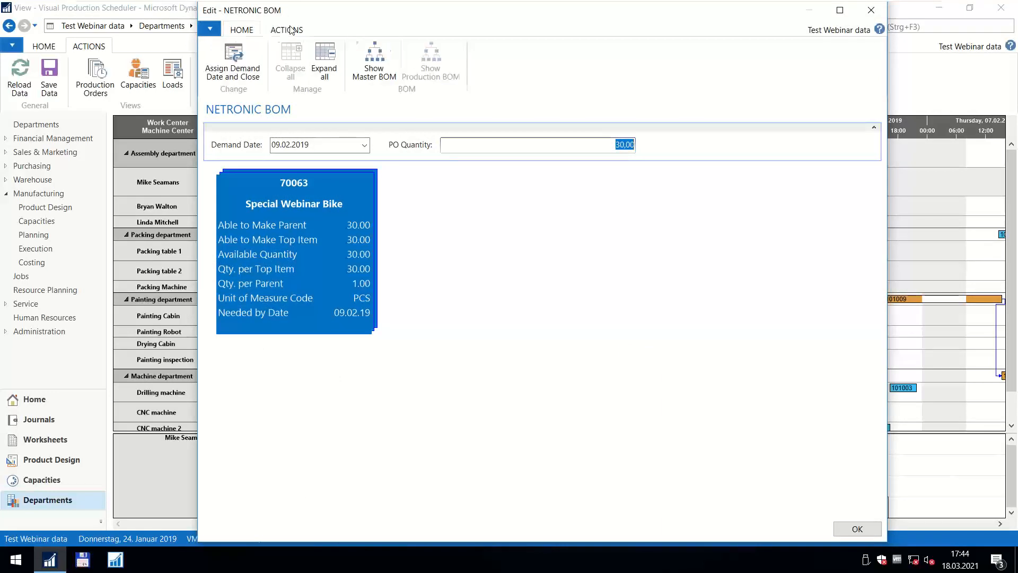
{"action": "left_click", "coordinate": [323, 69]}
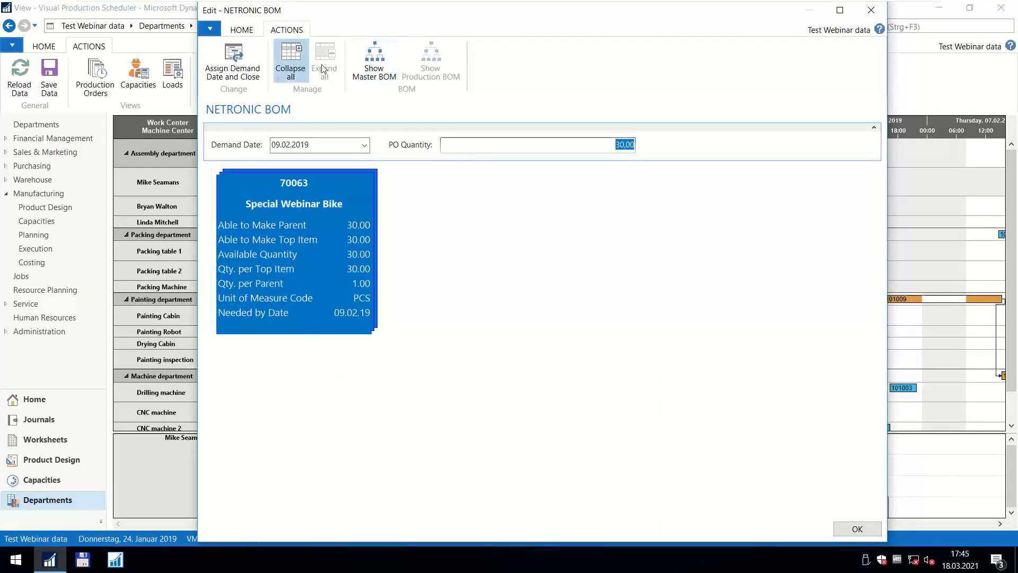
{"action": "left_click", "coordinate": [374, 61]}
{"action": "key", "text": "Return"}
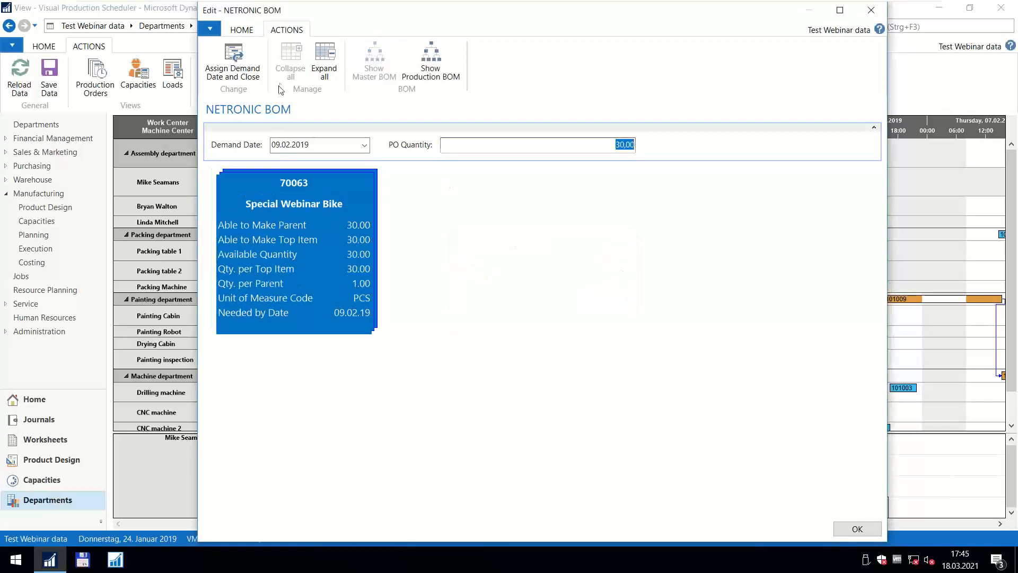
{"action": "left_click", "coordinate": [325, 66]}
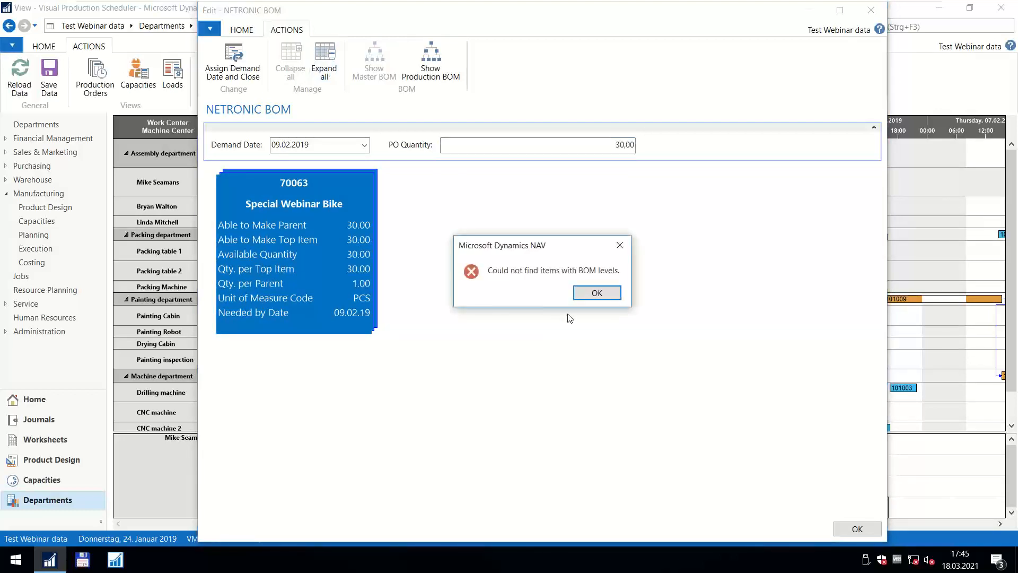
{"action": "key", "text": "Return"}
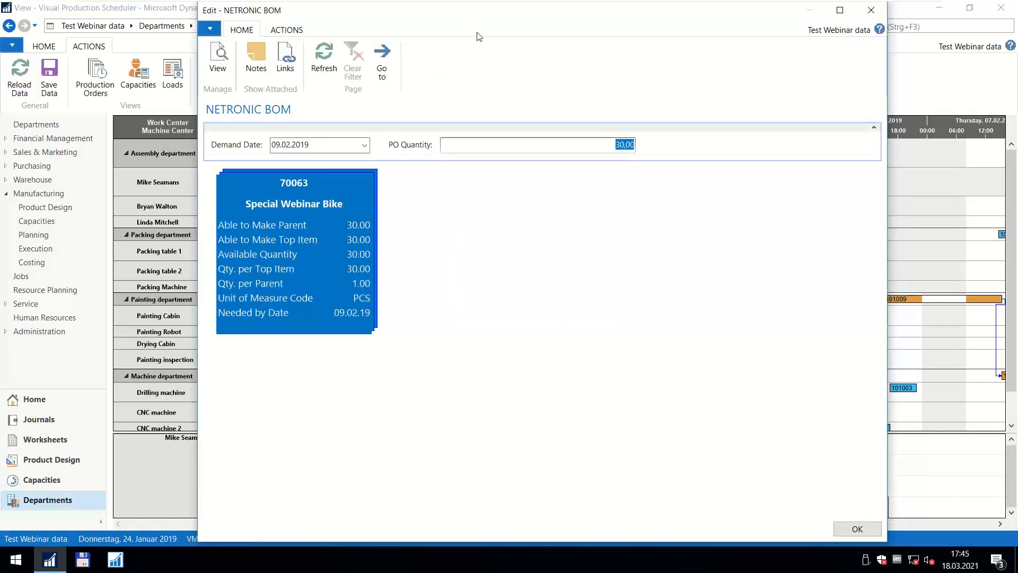
{"action": "left_click", "coordinate": [871, 10]}
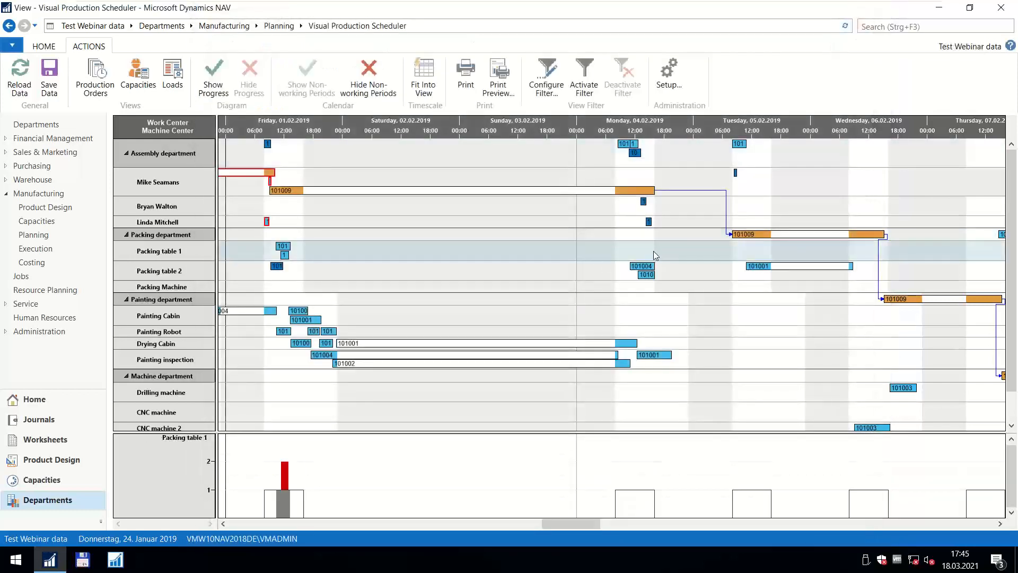
Show the item availability by BOM level for the first Assembly department operation on 04.02.2019 and examine all of its expanded components.
{"action": "left_click", "coordinate": [625, 144]}
{"action": "right_click", "coordinate": [625, 144]}
{"action": "left_click", "coordinate": [659, 216]}
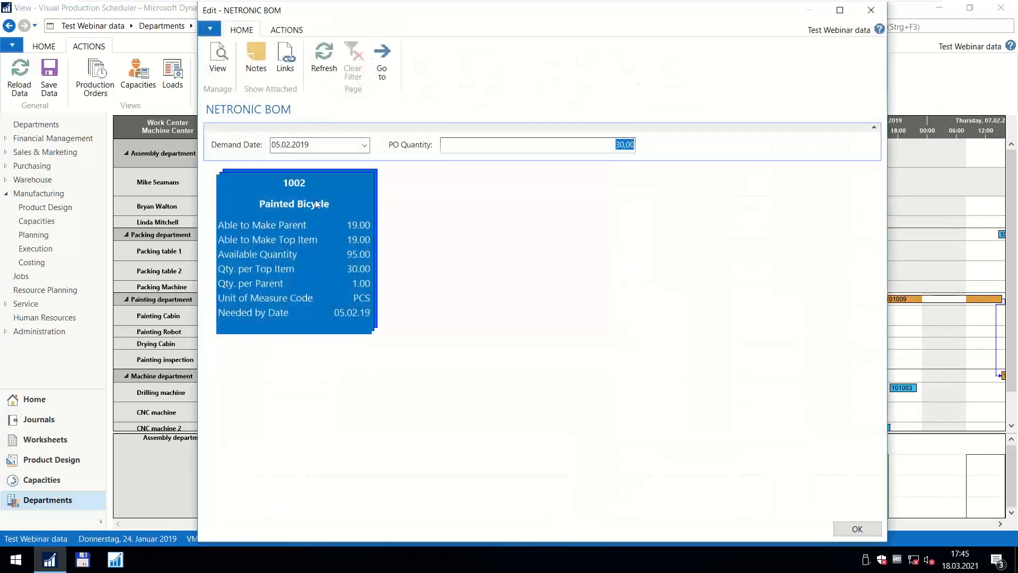
{"action": "left_click", "coordinate": [286, 29]}
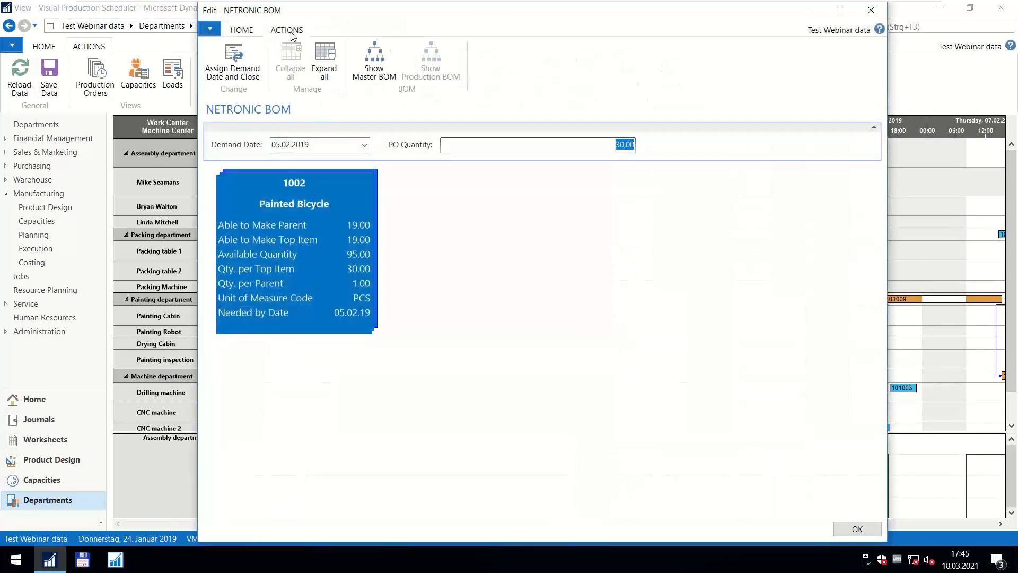
{"action": "left_click", "coordinate": [323, 58]}
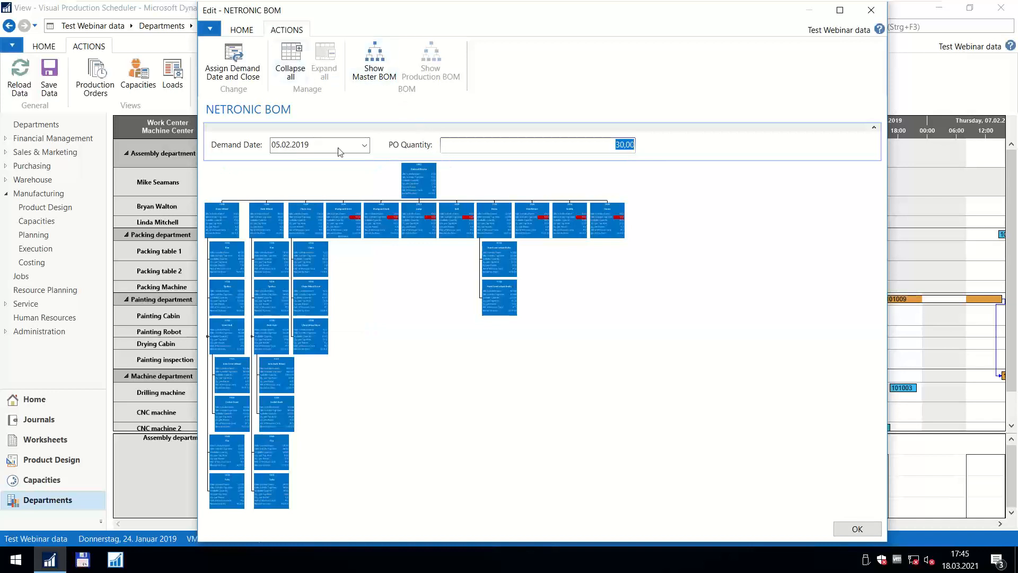
{"action": "scroll", "coordinate": [415, 227], "scroll_direction": "up", "scroll_amount": 3}
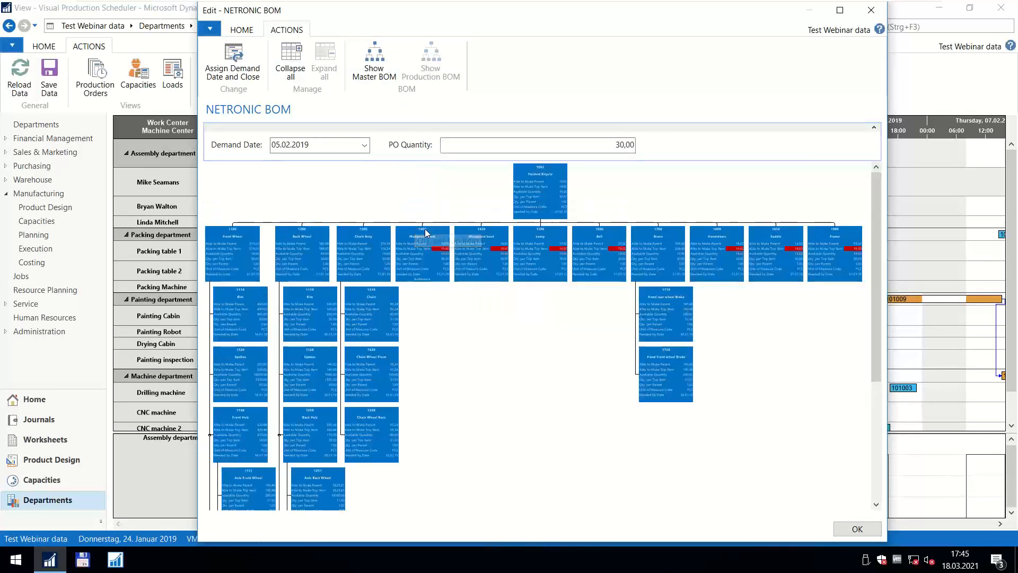
{"action": "scroll", "coordinate": [416, 227], "scroll_direction": "up", "scroll_amount": 3}
{"action": "scroll", "coordinate": [543, 273], "scroll_direction": "up", "scroll_amount": 2}
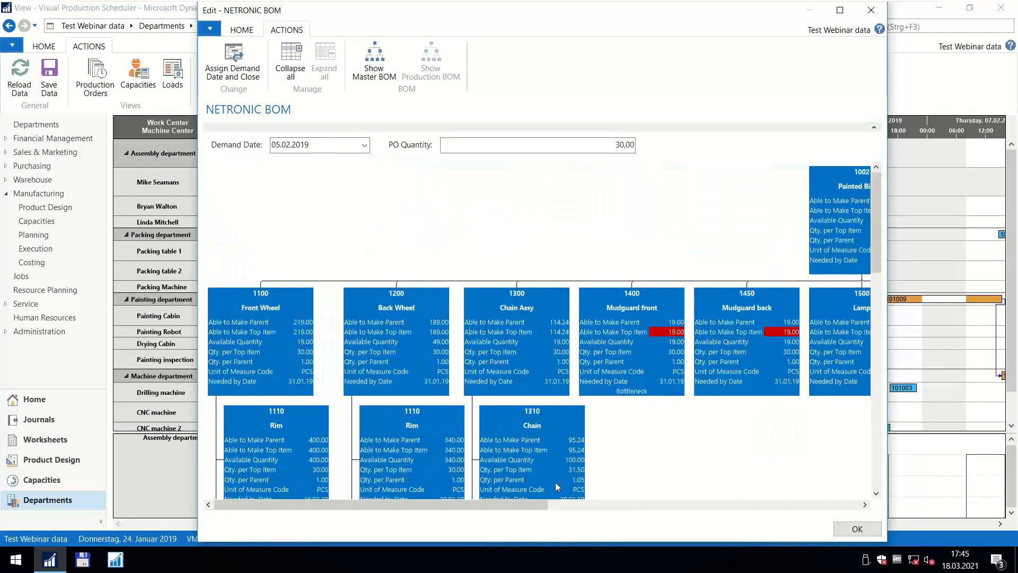
{"action": "left_click_drag", "start_coordinate": [530, 504], "coordinate": [684, 505]}
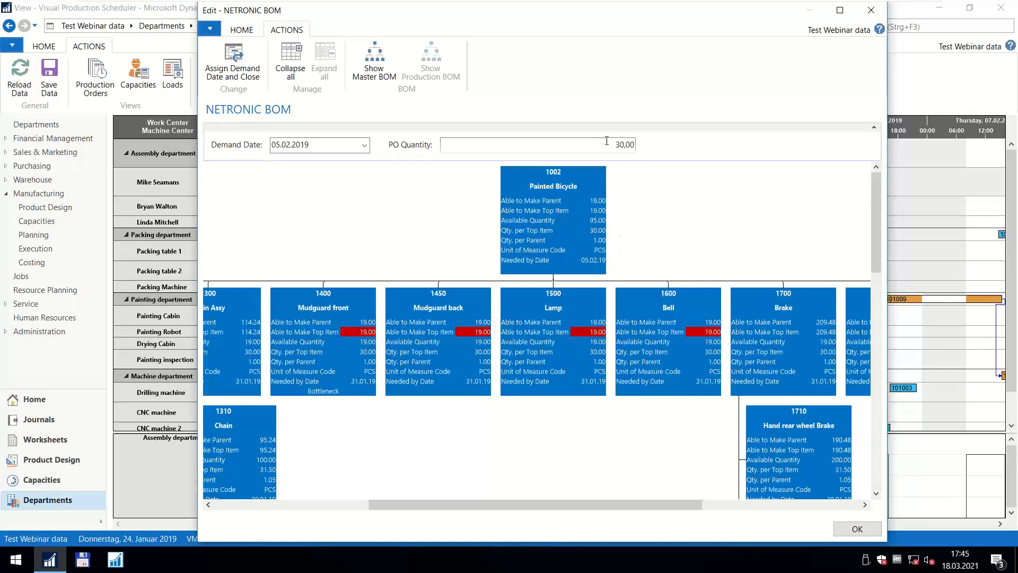
Set the PO quantity of the Painted Bicycle to 40, check the component quantities in the BOM tree, and close the availability window.
{"action": "left_click", "coordinate": [624, 145]}
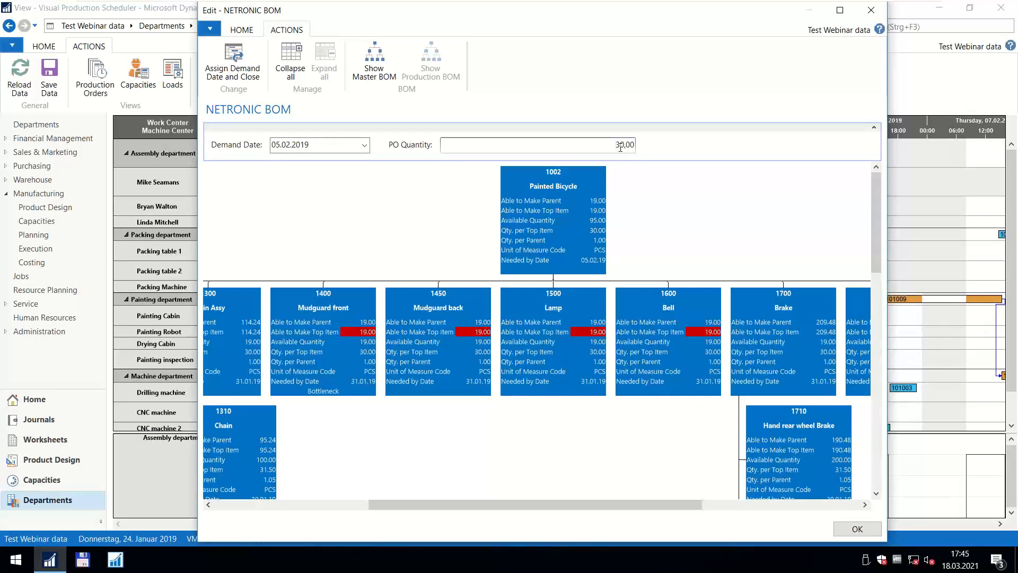
{"action": "left_click_drag", "start_coordinate": [619, 146], "coordinate": [611, 147]}
{"action": "type", "text": "4"}
{"action": "key", "text": "Tab"}
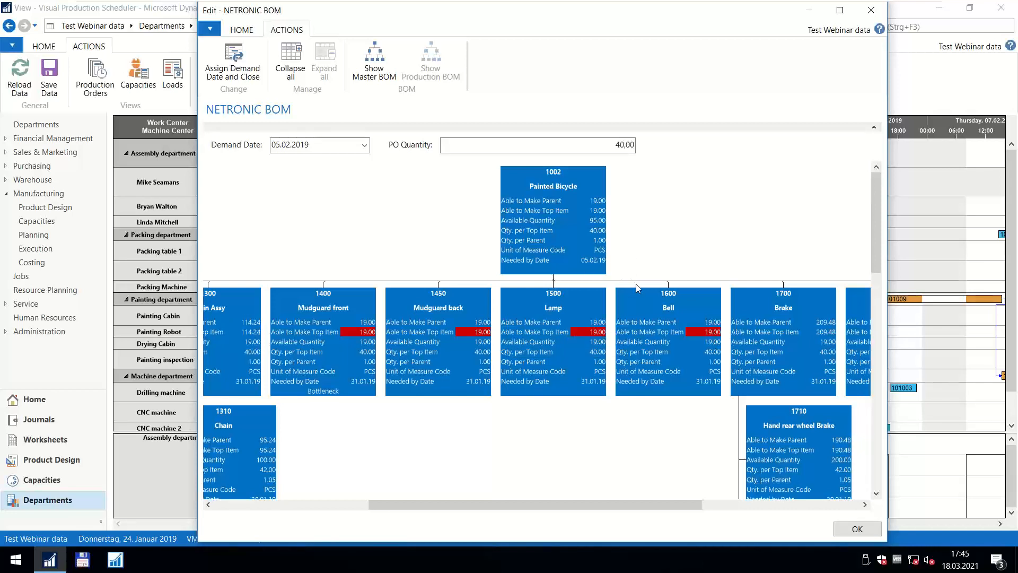
{"action": "scroll", "coordinate": [662, 429], "scroll_direction": "down", "scroll_amount": 3}
{"action": "scroll", "coordinate": [663, 432], "scroll_direction": "down", "scroll_amount": 3}
{"action": "scroll", "coordinate": [662, 438], "scroll_direction": "up", "scroll_amount": 6}
{"action": "left_click", "coordinate": [855, 529]}
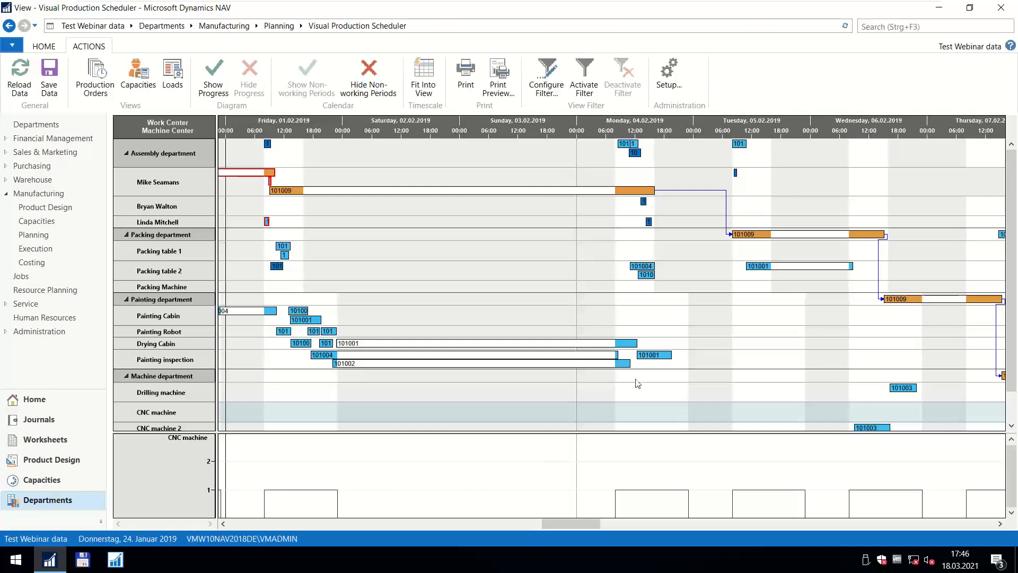
{"action": "mouse_move", "coordinate": [240, 2]}
{"action": "left_click", "coordinate": [436, 16]}
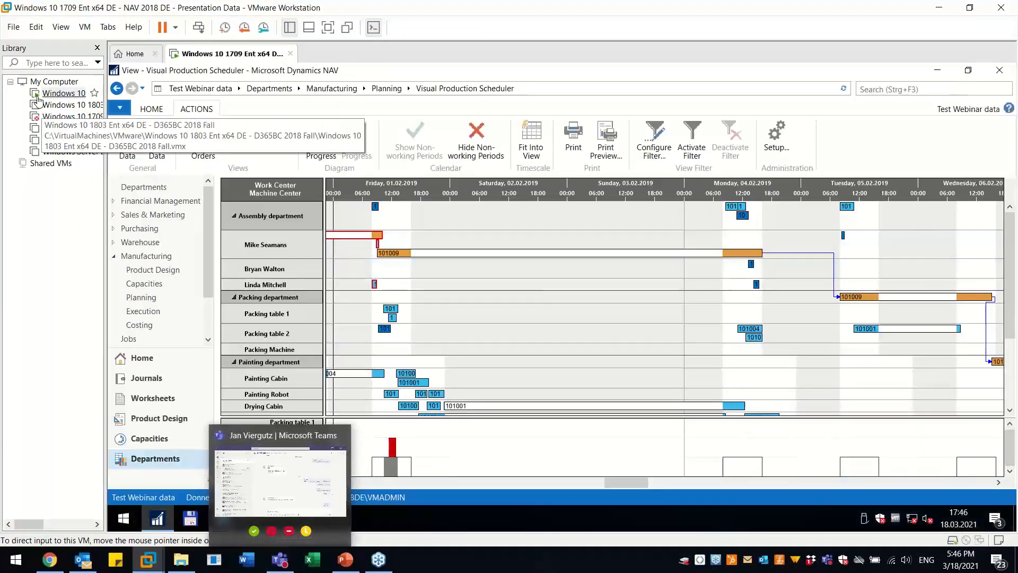
{"action": "left_click", "coordinate": [334, 560]}
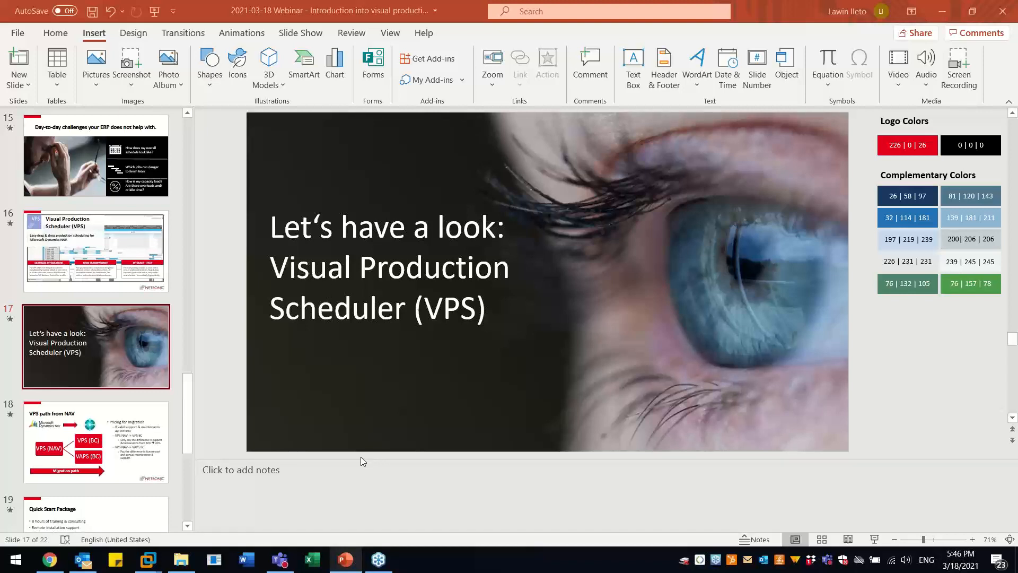
{"action": "left_click", "coordinate": [382, 569]}
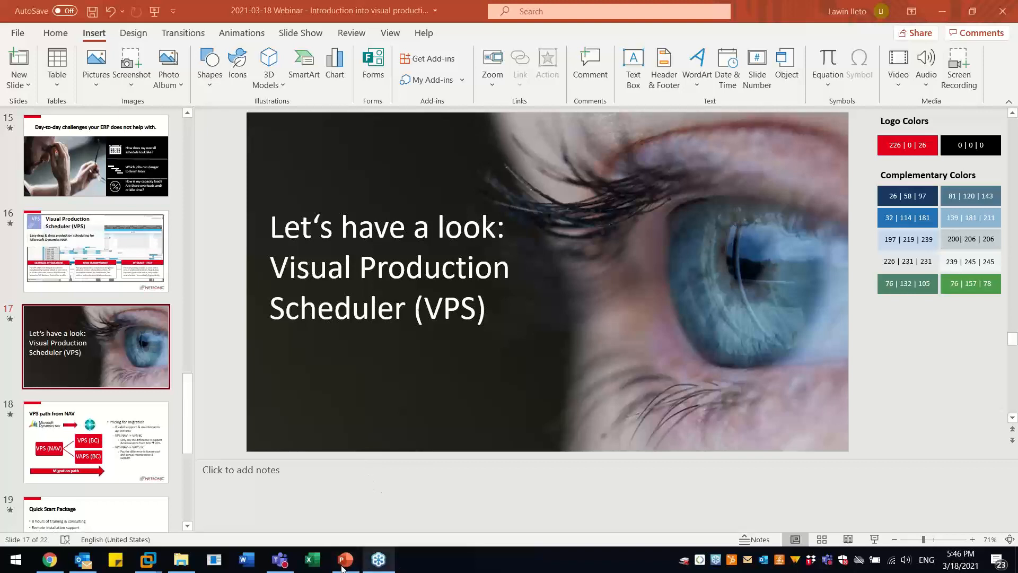
{"action": "left_click", "coordinate": [223, 472]}
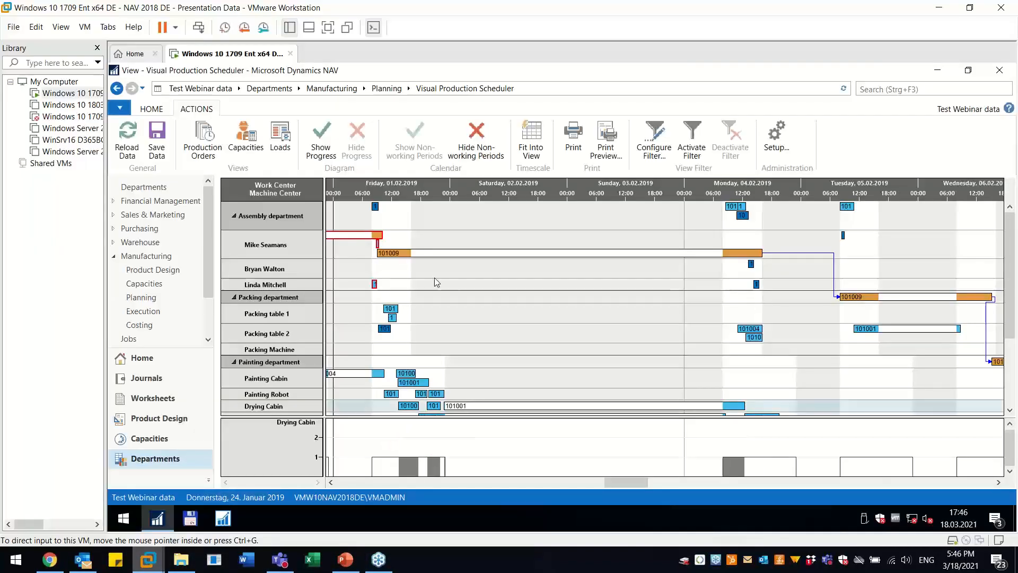
{"action": "left_click", "coordinate": [657, 153]}
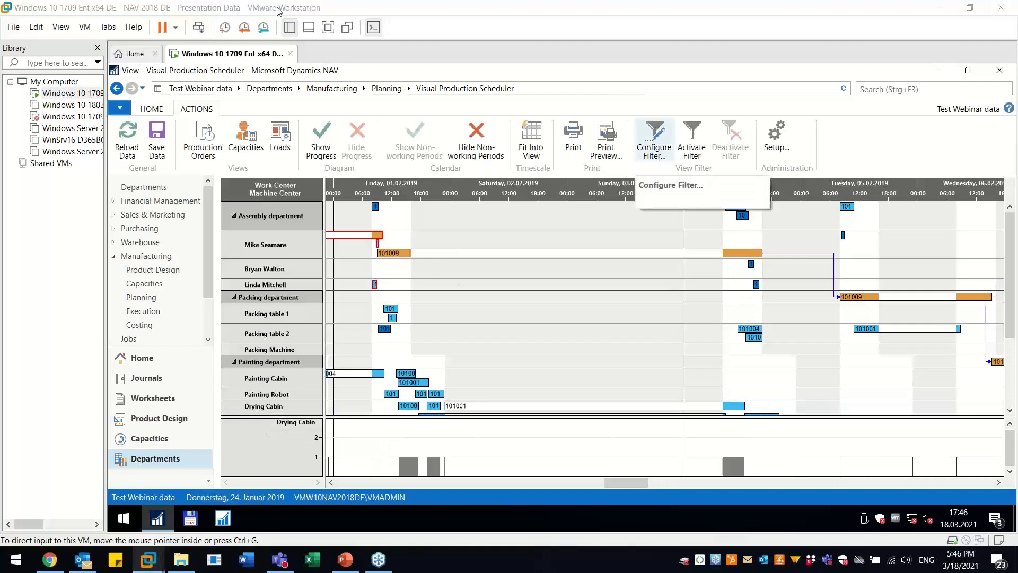
{"action": "left_click", "coordinate": [328, 27]}
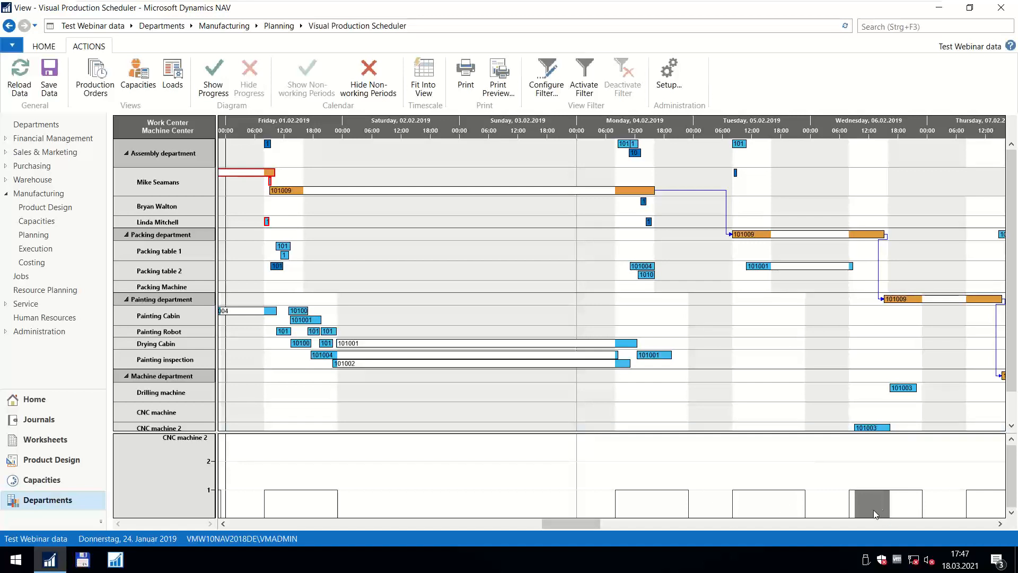
Move order 101002's overlapping operation on Packing table 1 later on 01.02.2019, directly behind the other operation in that row.
{"action": "scroll", "coordinate": [882, 375], "scroll_direction": "down", "scroll_amount": 2}
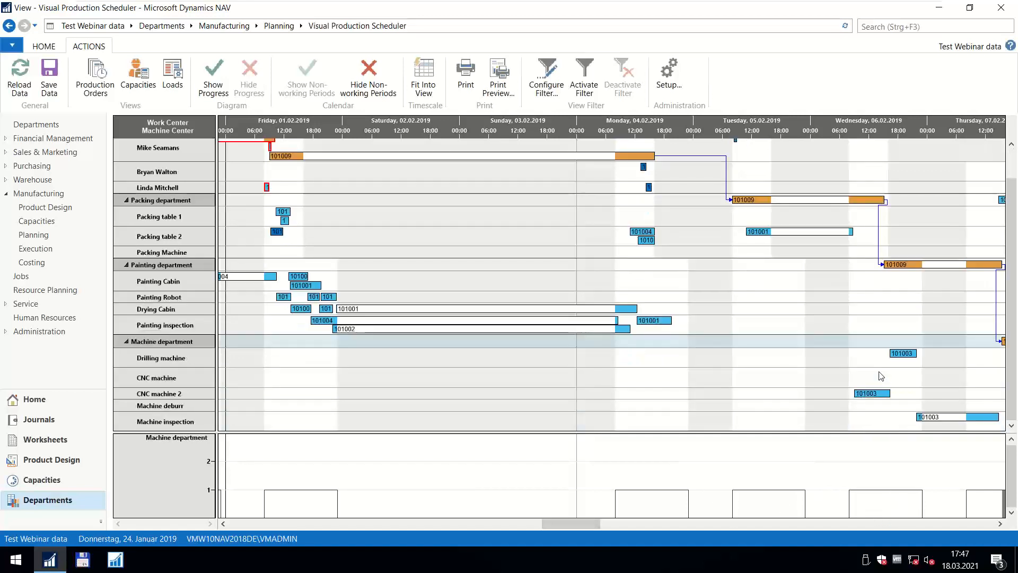
{"action": "scroll", "coordinate": [713, 364], "scroll_direction": "up", "scroll_amount": 2}
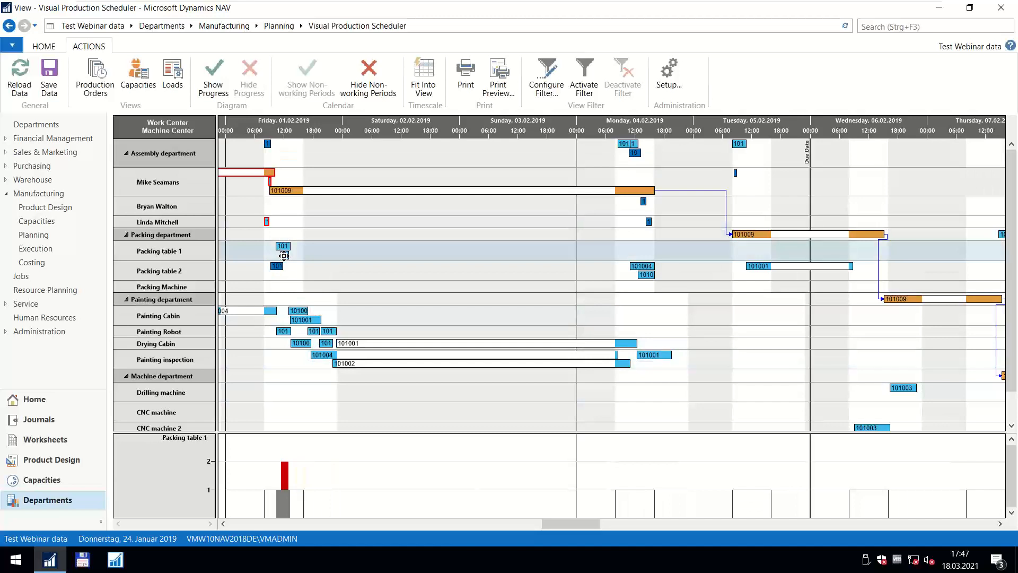
{"action": "mouse_move", "coordinate": [283, 255]}
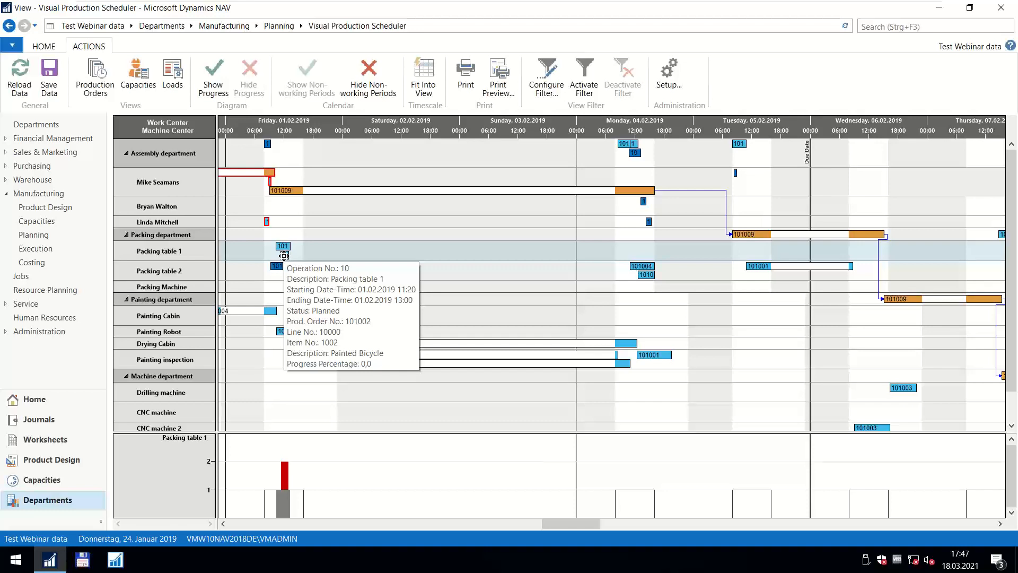
{"action": "left_click_drag", "start_coordinate": [284, 256], "coordinate": [298, 256]}
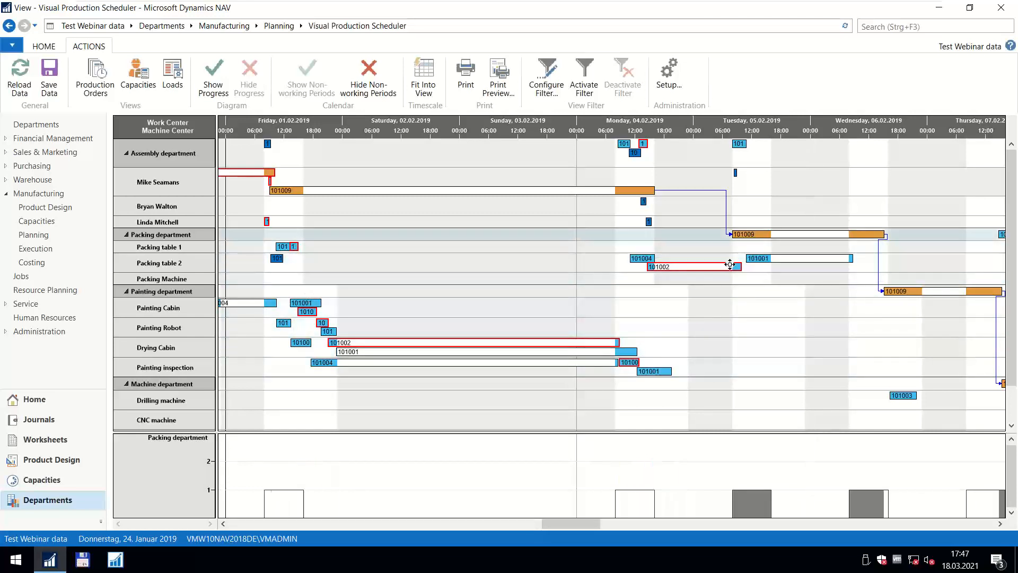
Save the changes made in the production schedule and confirm the save.
{"action": "left_click", "coordinate": [49, 77]}
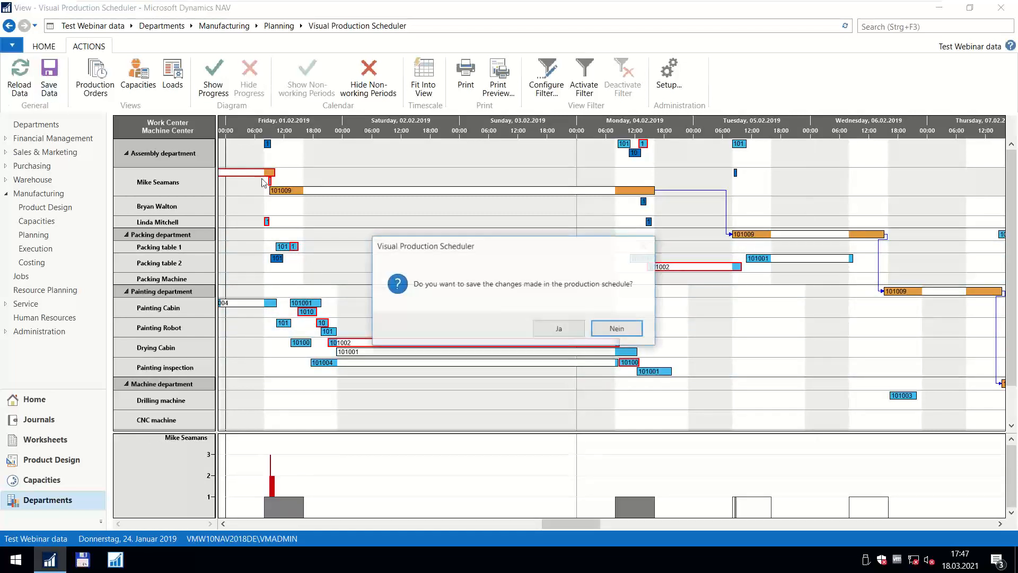
{"action": "left_click", "coordinate": [561, 328]}
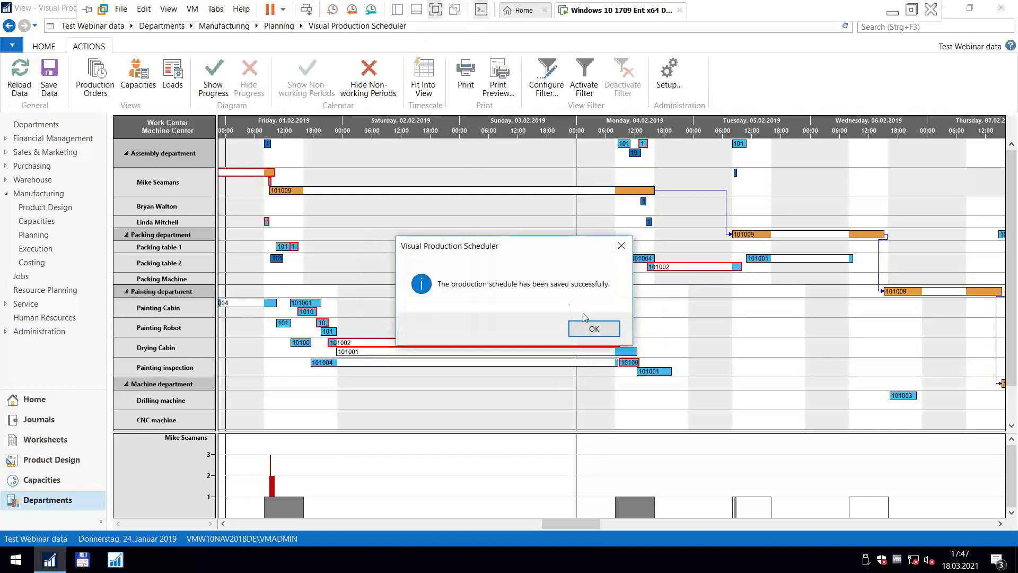
{"action": "left_click", "coordinate": [588, 330]}
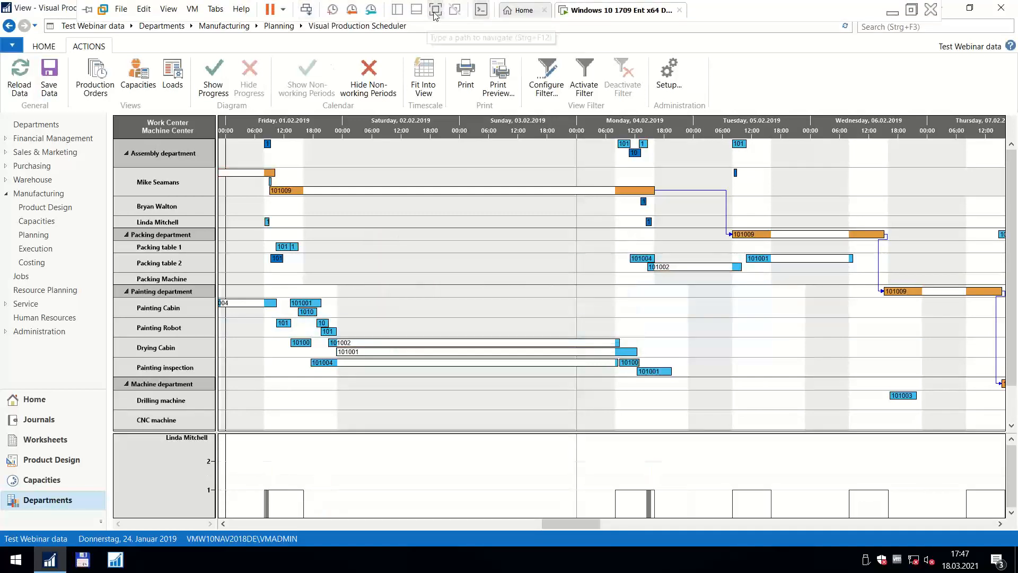
Leave the virtual machine's full screen, switch to the PowerPoint webinar presentation, and present it from slide 17 on to "VPS path from NAV".
{"action": "left_click", "coordinate": [434, 13]}
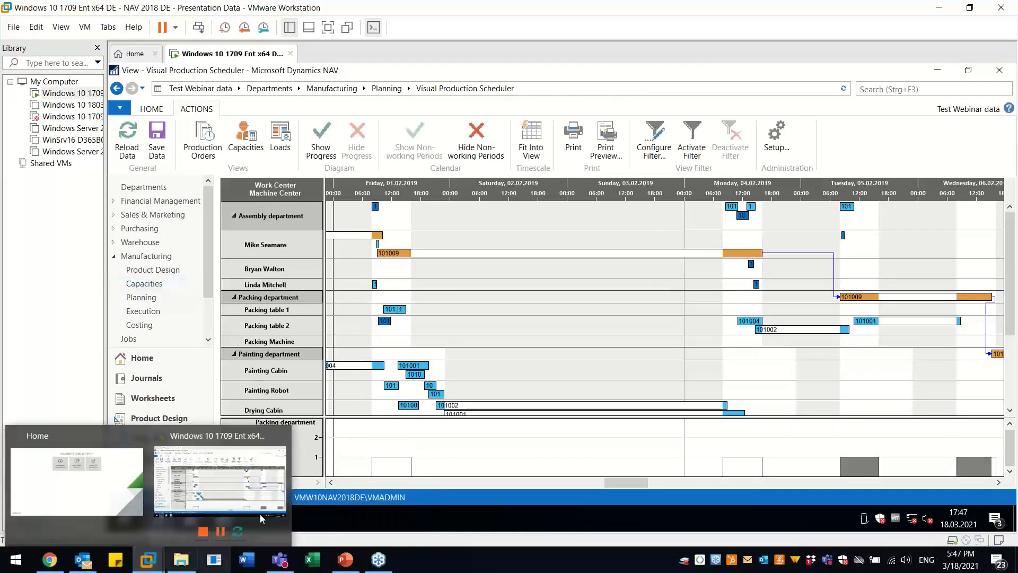
{"action": "mouse_move", "coordinate": [348, 550]}
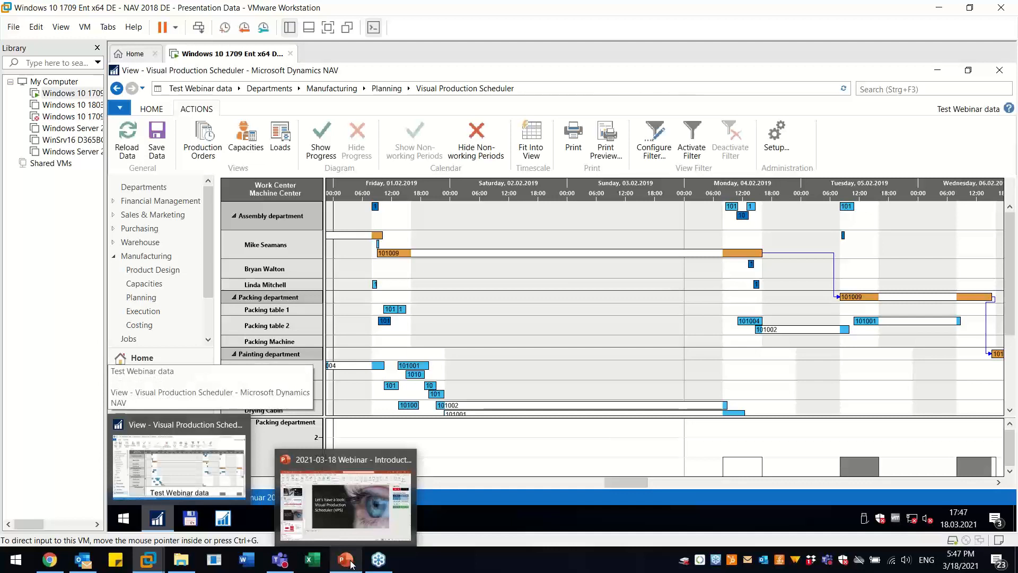
{"action": "left_click", "coordinate": [345, 559]}
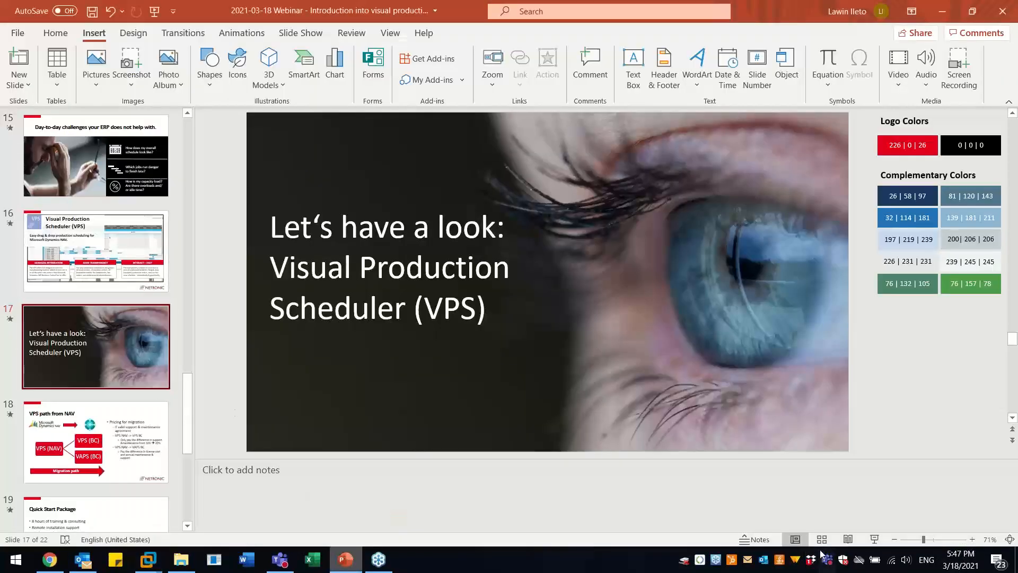
{"action": "left_click", "coordinate": [875, 539]}
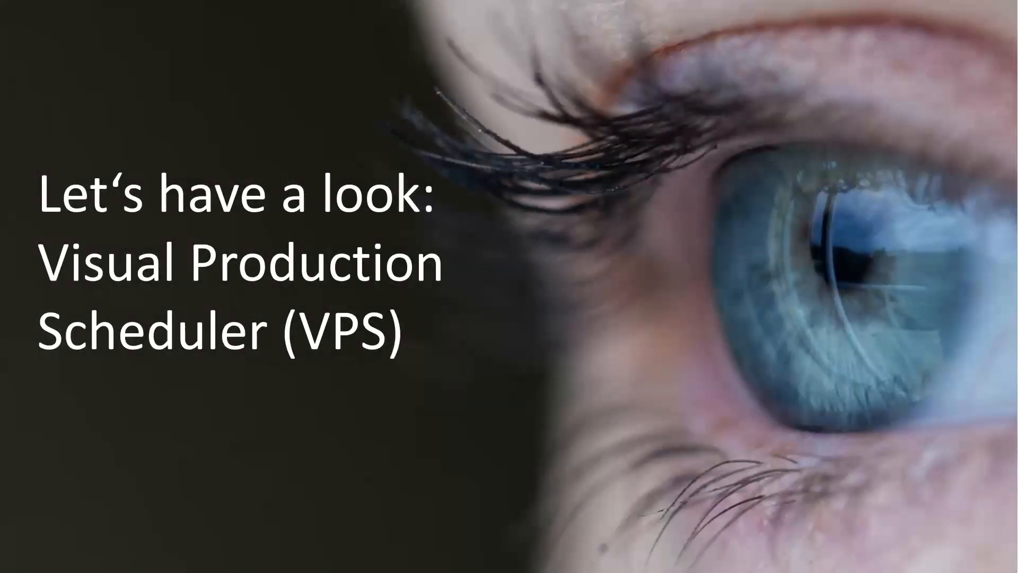
{"action": "key", "text": "Right"}
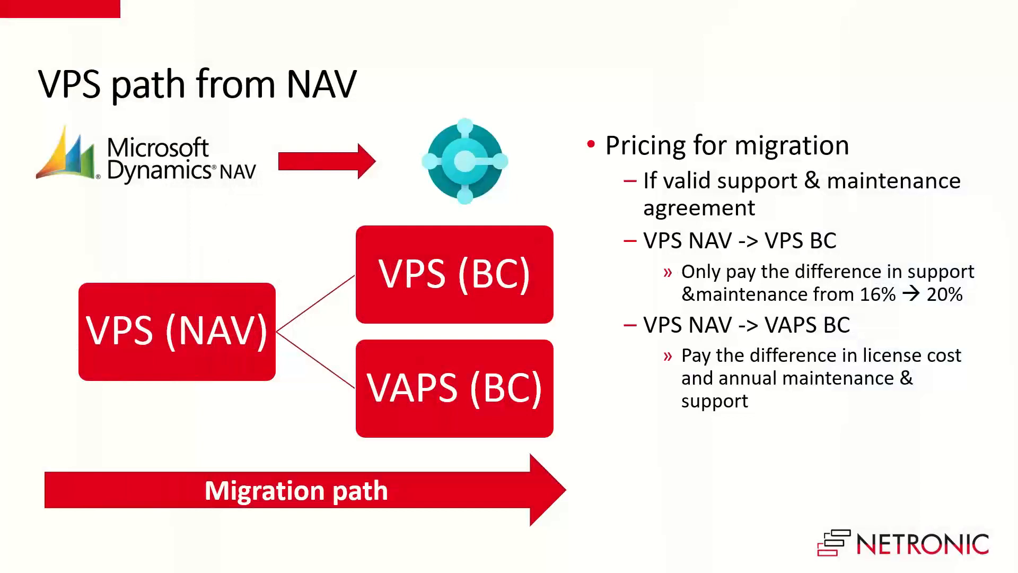